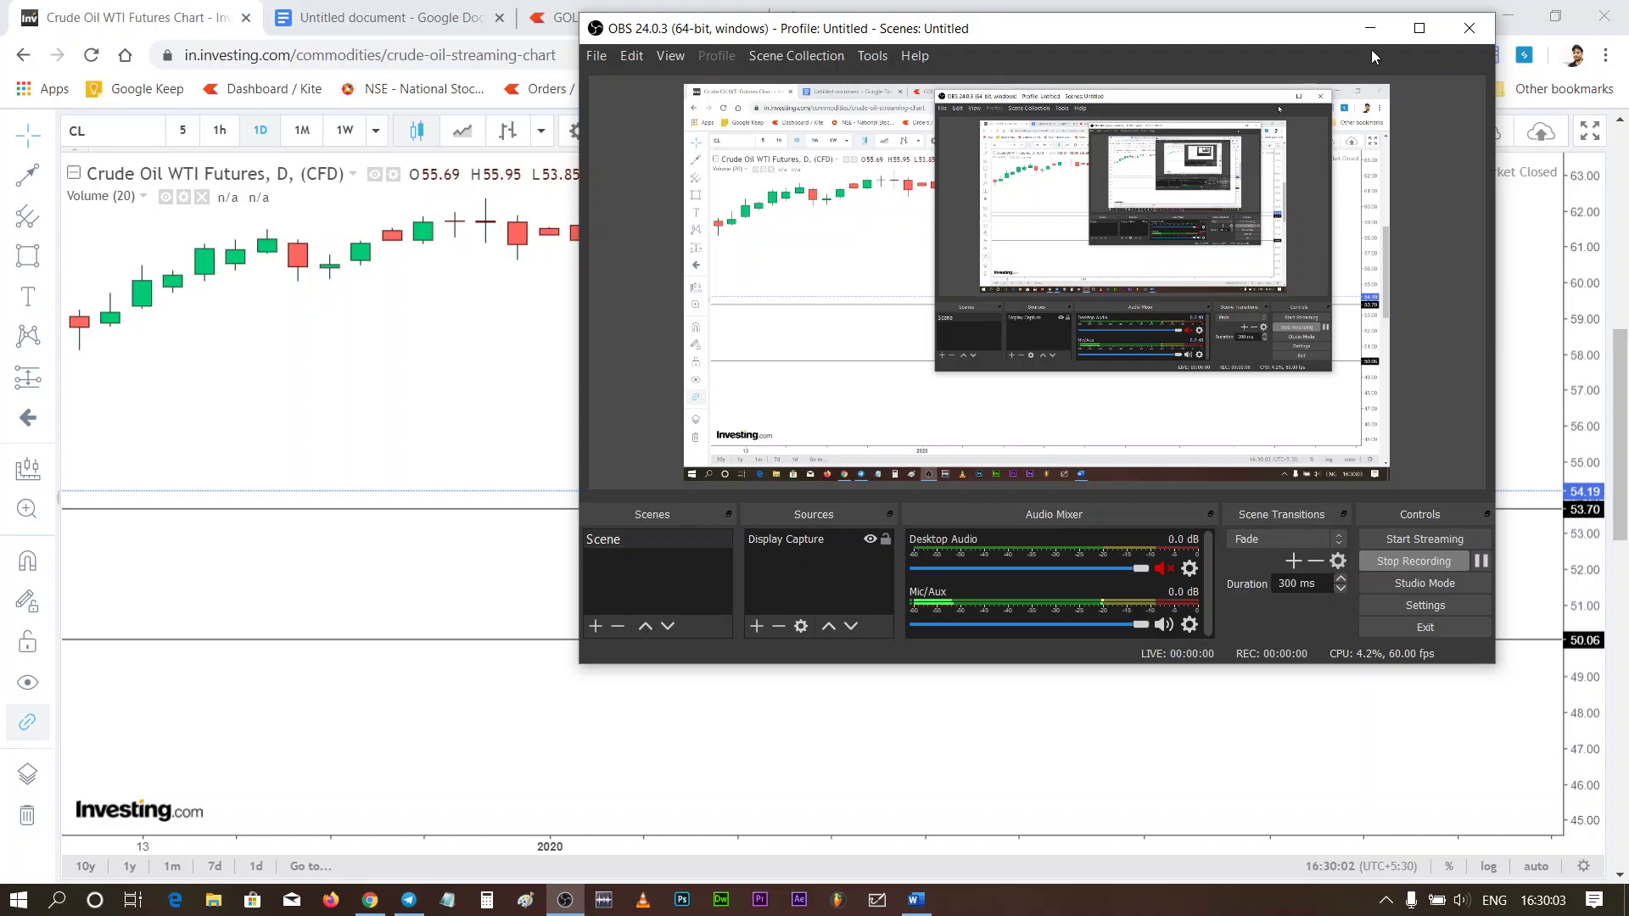
Minimise the covering OBS window and zoom the crude oil chart out to show more history
click(1370, 28)
scroll(1298, 339, down, 2)
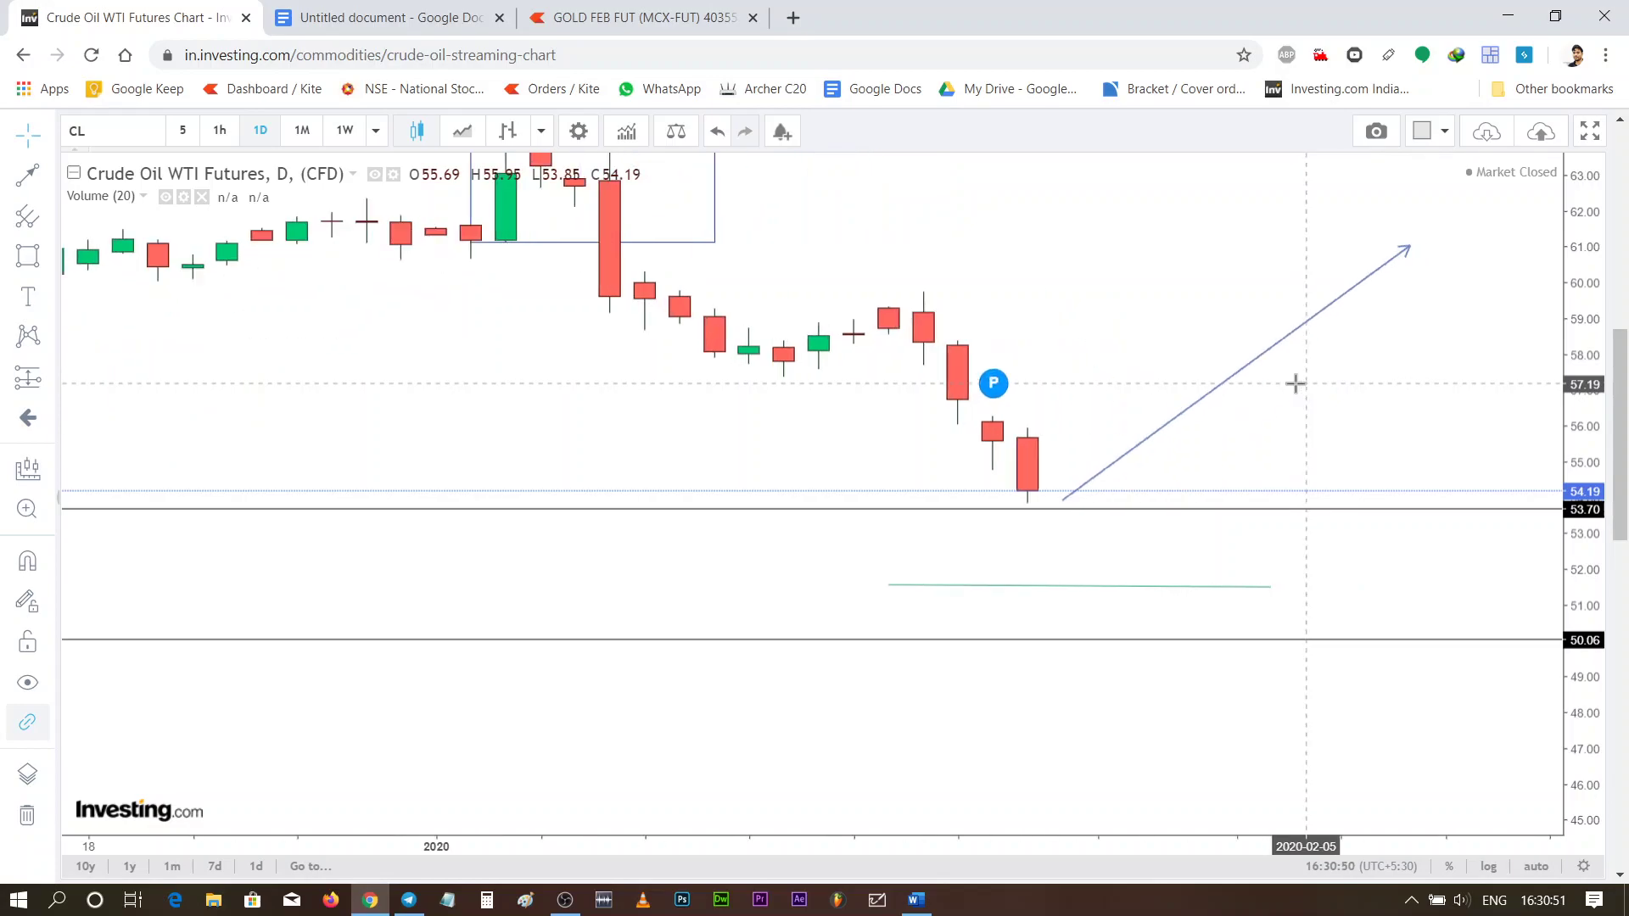
Reframe the chart on December and drag the supply box onto the 60.48–62.81 mid-December candles
drag(1287, 265, 1199, 353)
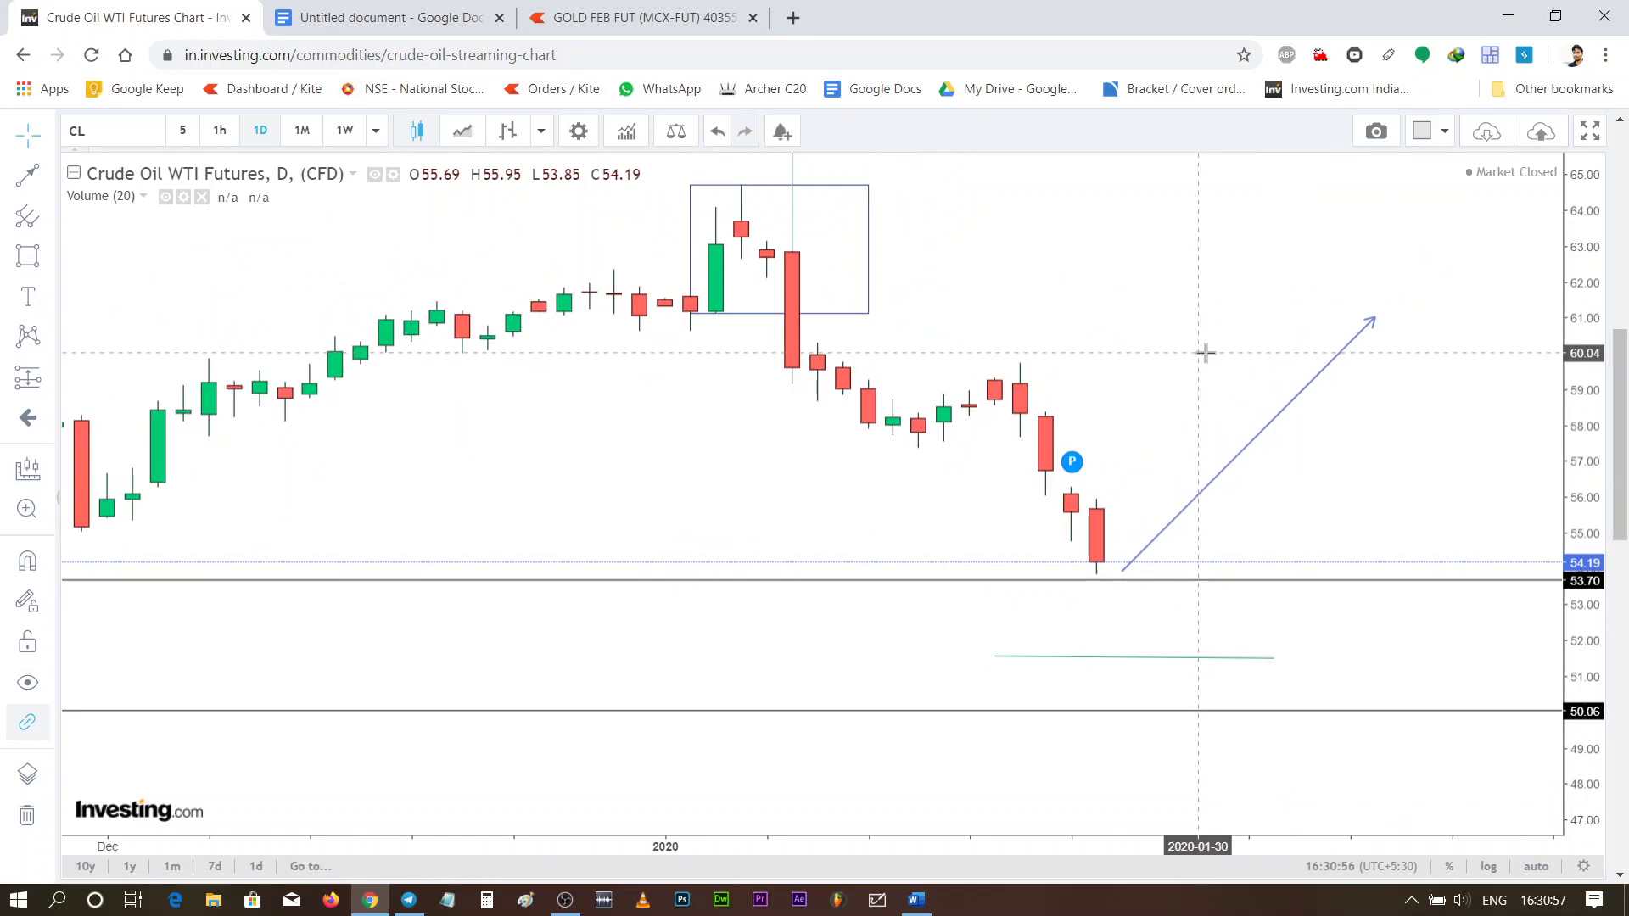
scroll(1196, 266, down, 2)
scroll(1195, 269, up, 1)
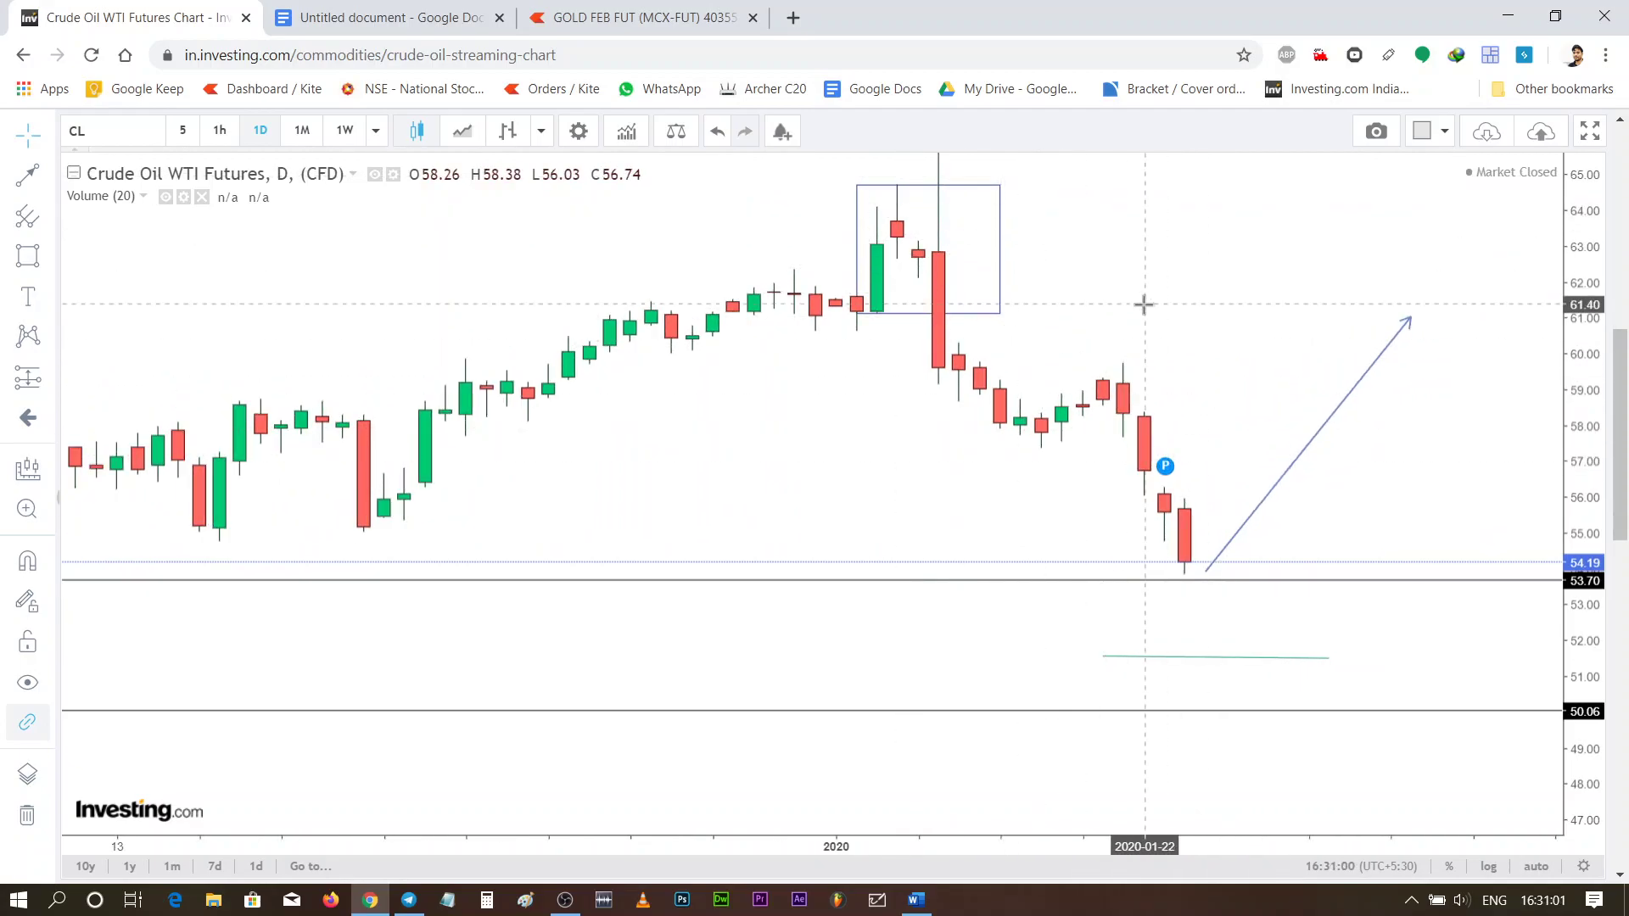
scroll(1127, 302, up, 2)
drag(1222, 321, 1425, 451)
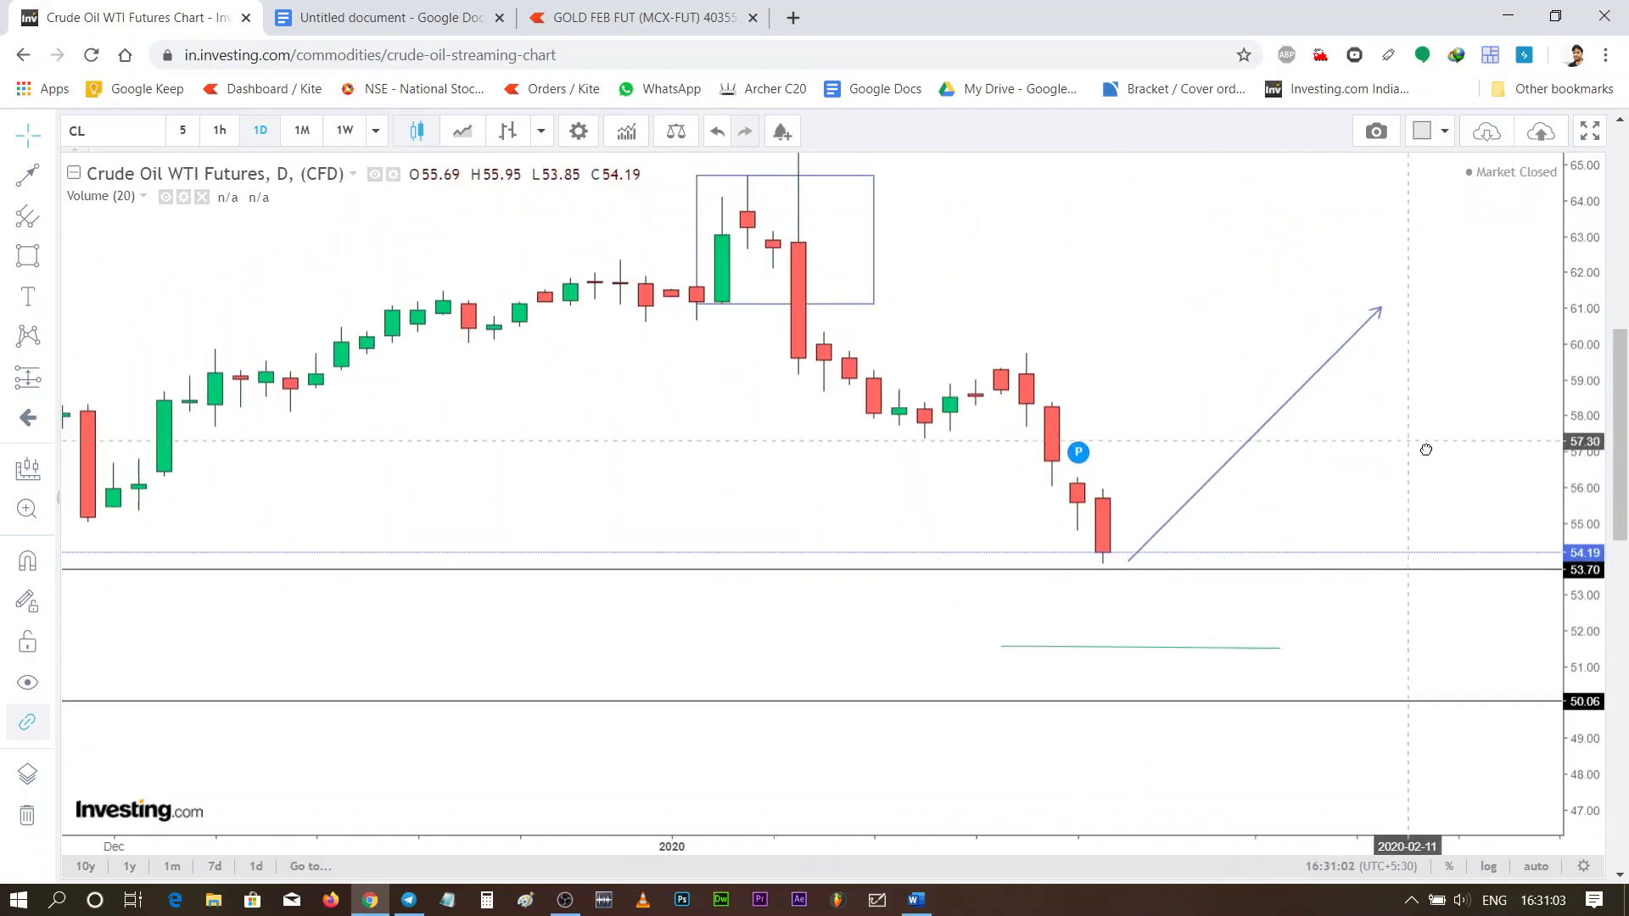
drag(327, 411, 460, 418)
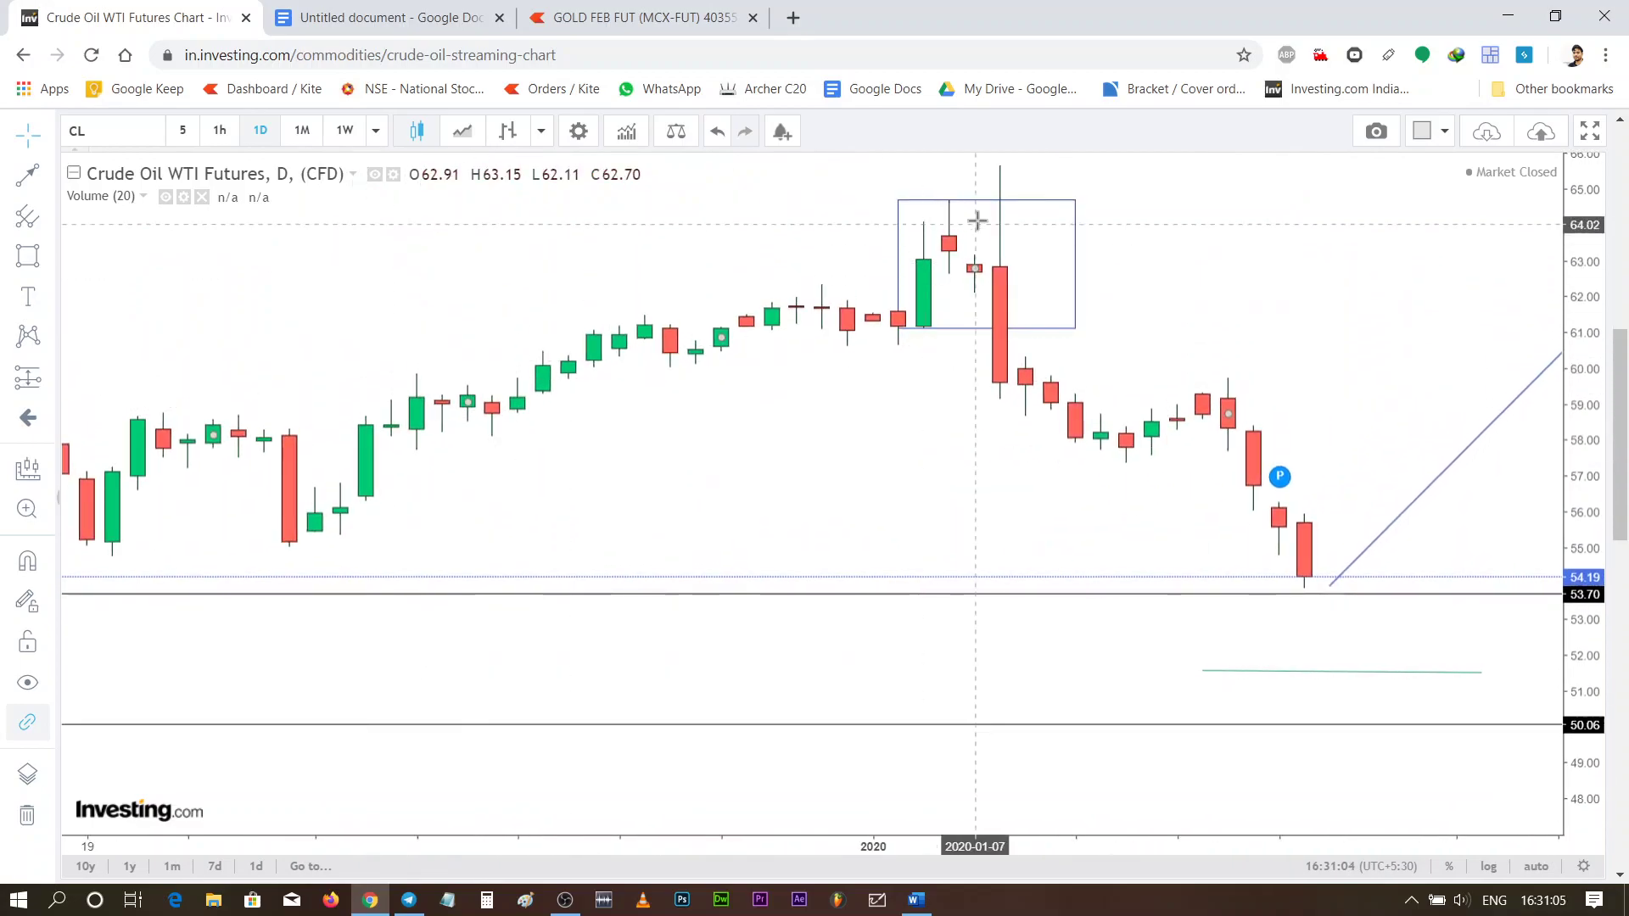
mouse_move(989, 205)
mouse_down()
mouse_move(583, 227)
mouse_move(1278, 268)
mouse_up()
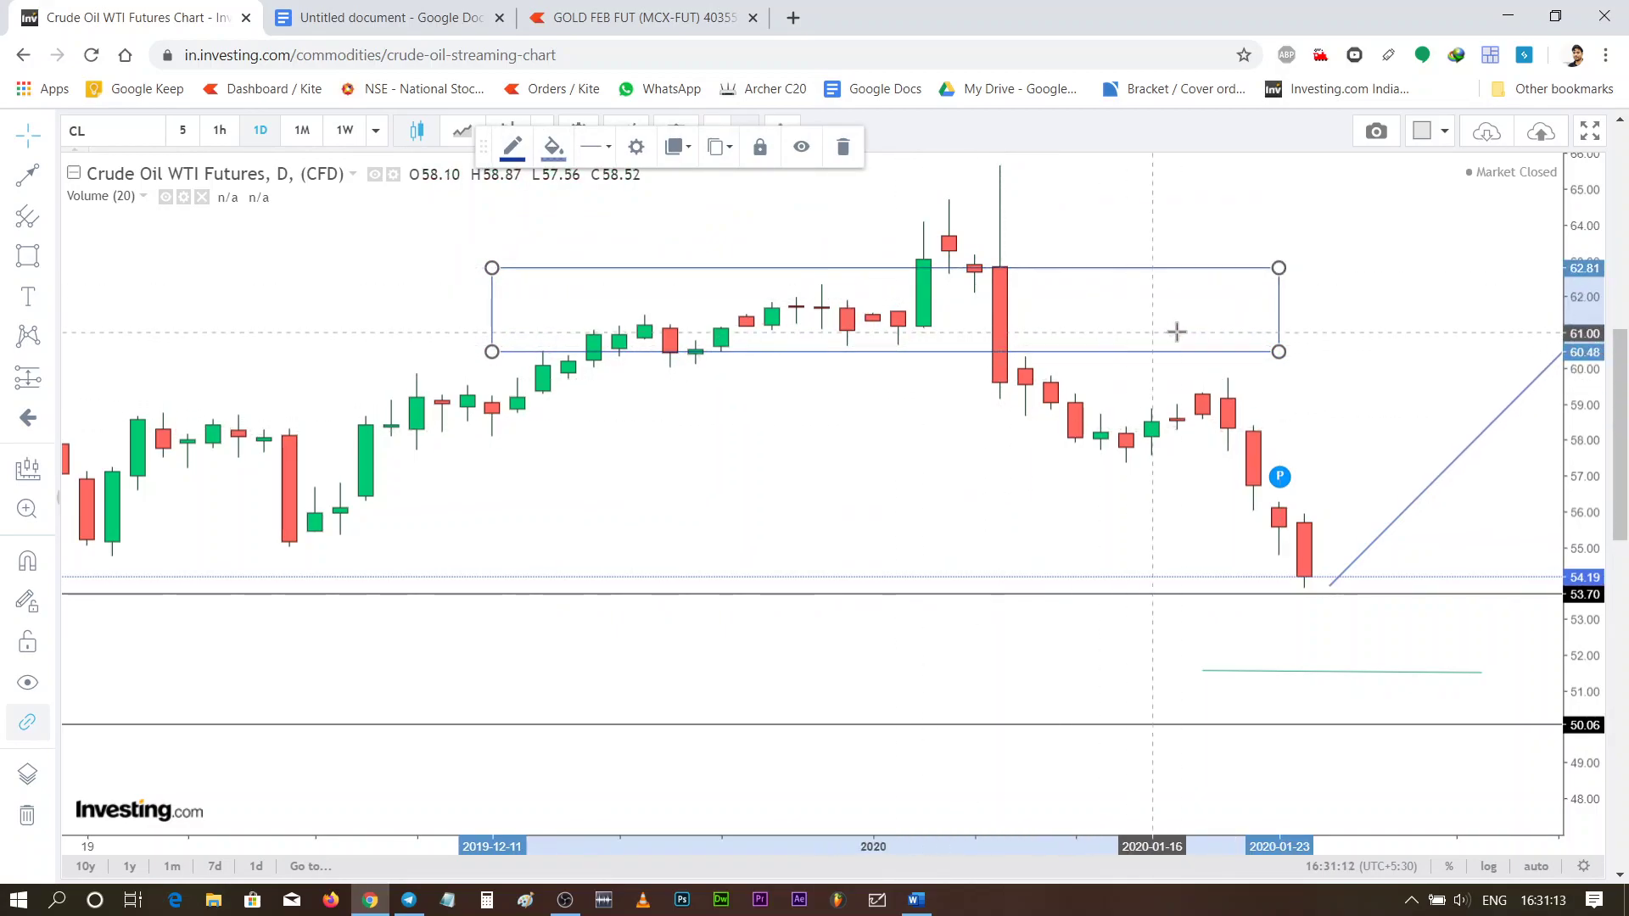
Stretch the supply box's bottom edge down to about 57.8, then pan to review it against recent candles
mouse_move(1277, 352)
mouse_down()
mouse_move(976, 445)
mouse_move(1057, 459)
mouse_up()
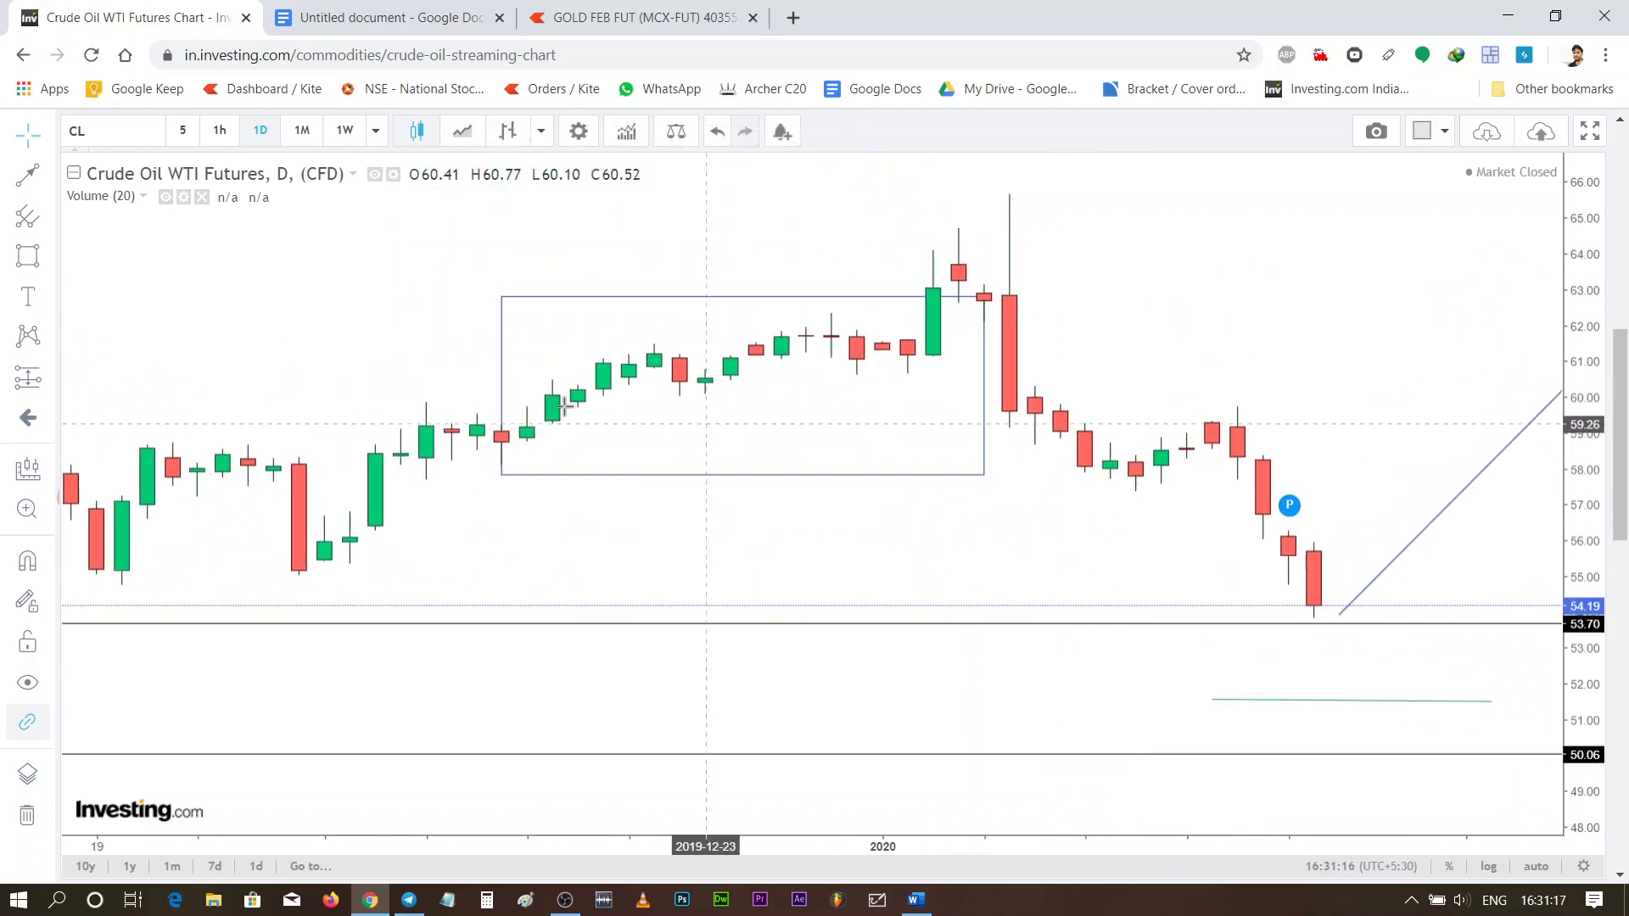
mouse_move(1148, 371)
mouse_down()
mouse_move(897, 262)
mouse_move(723, 284)
mouse_up()
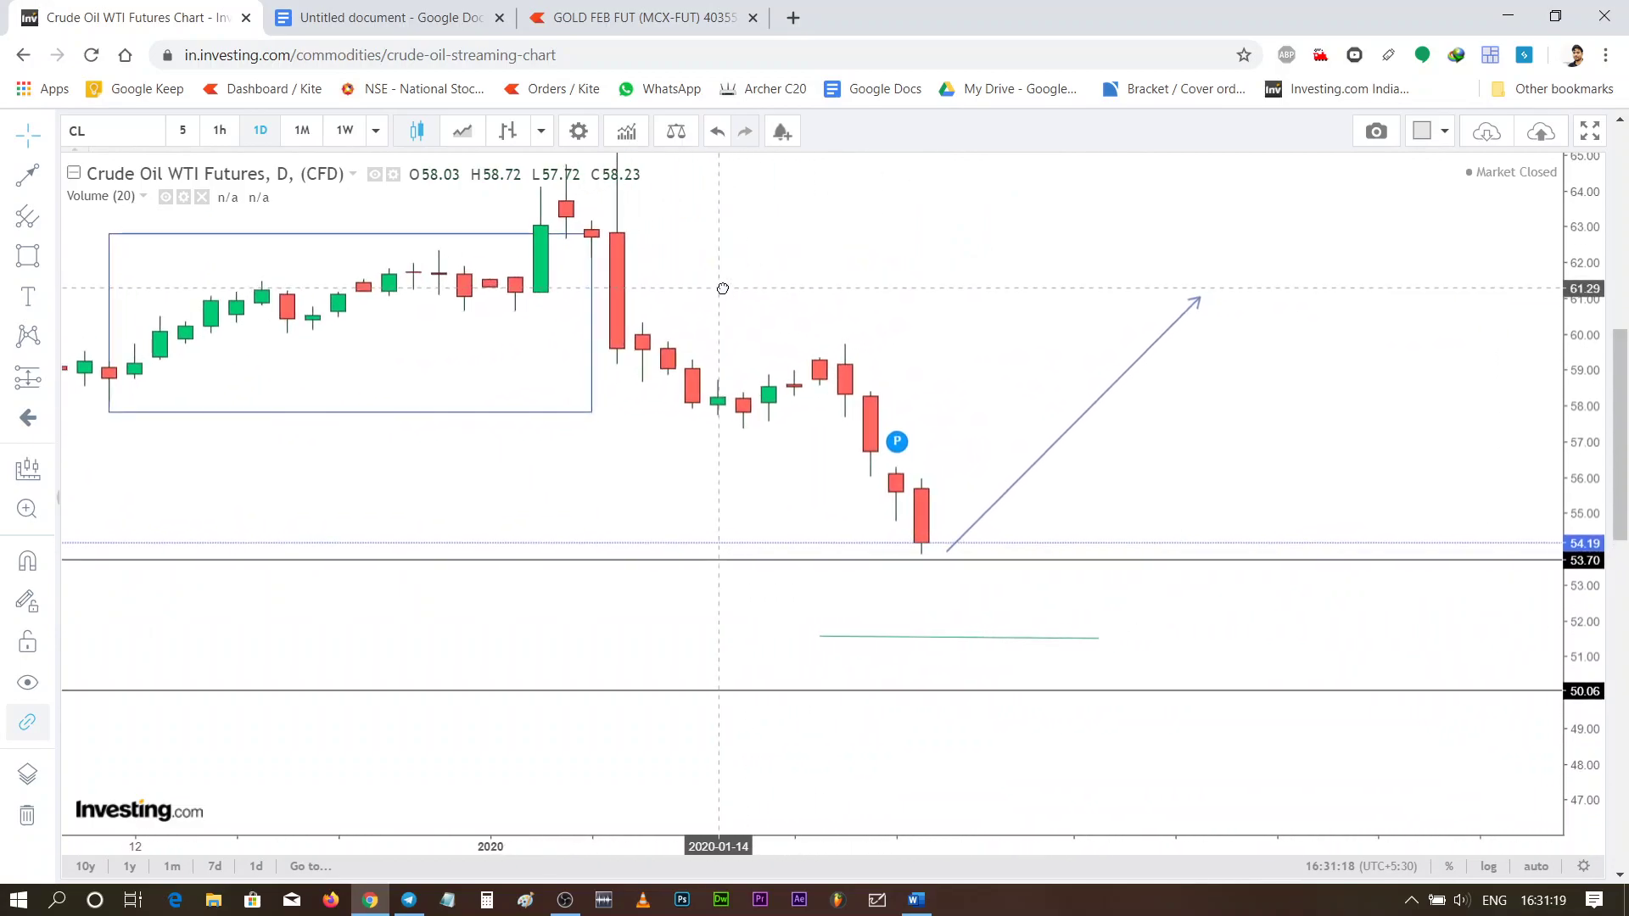
drag(934, 400, 1164, 378)
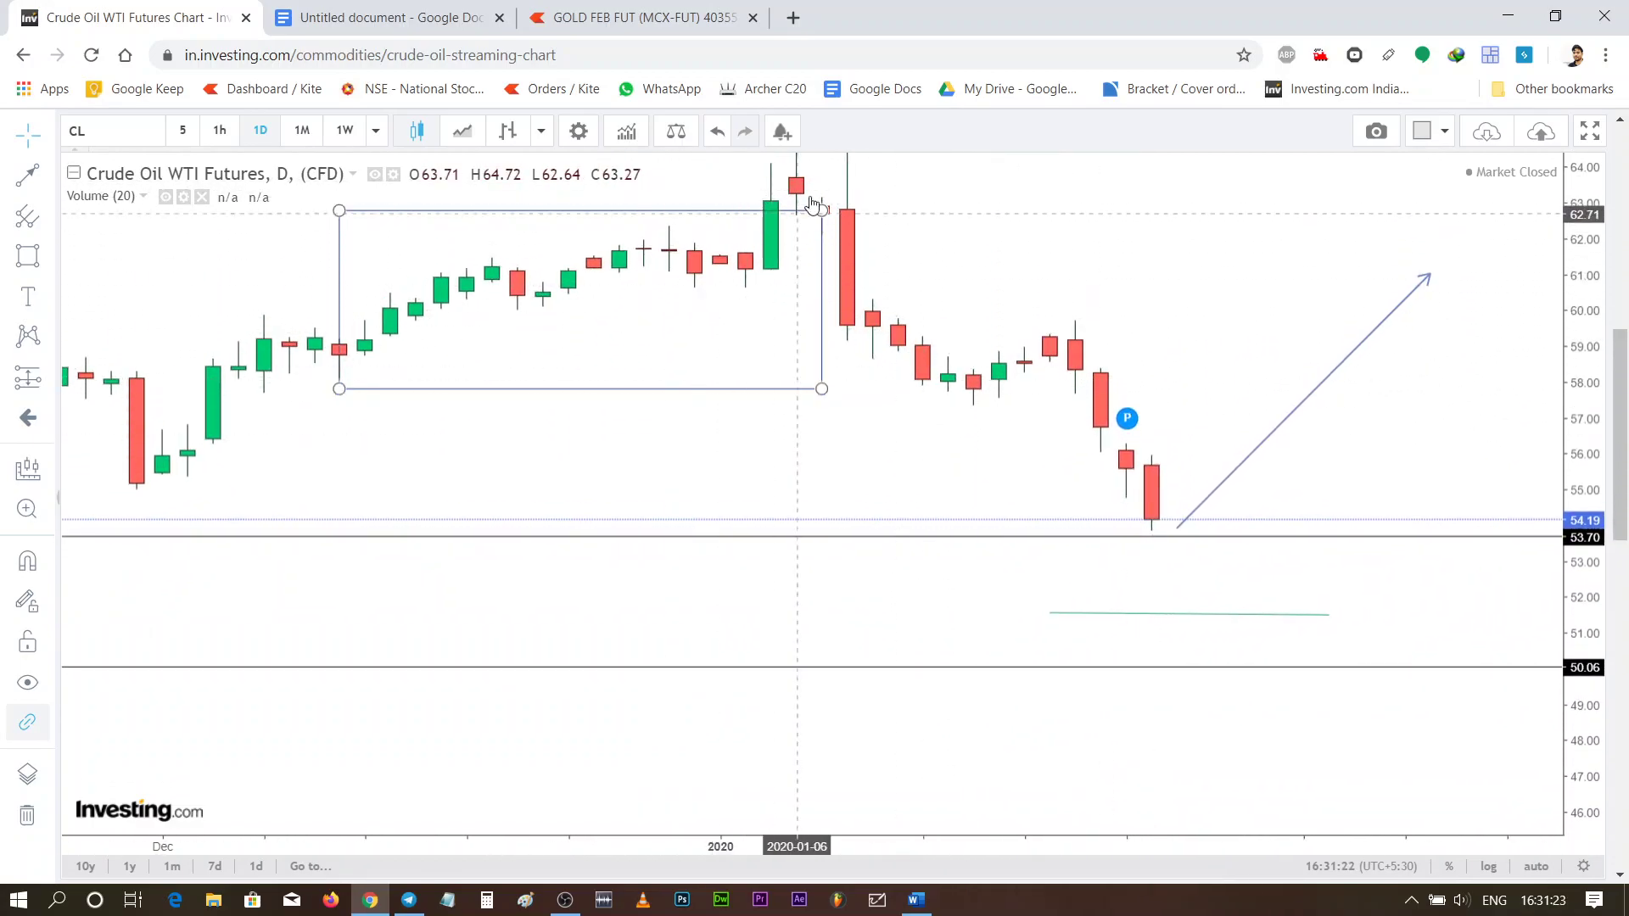
drag(1001, 418, 1033, 475)
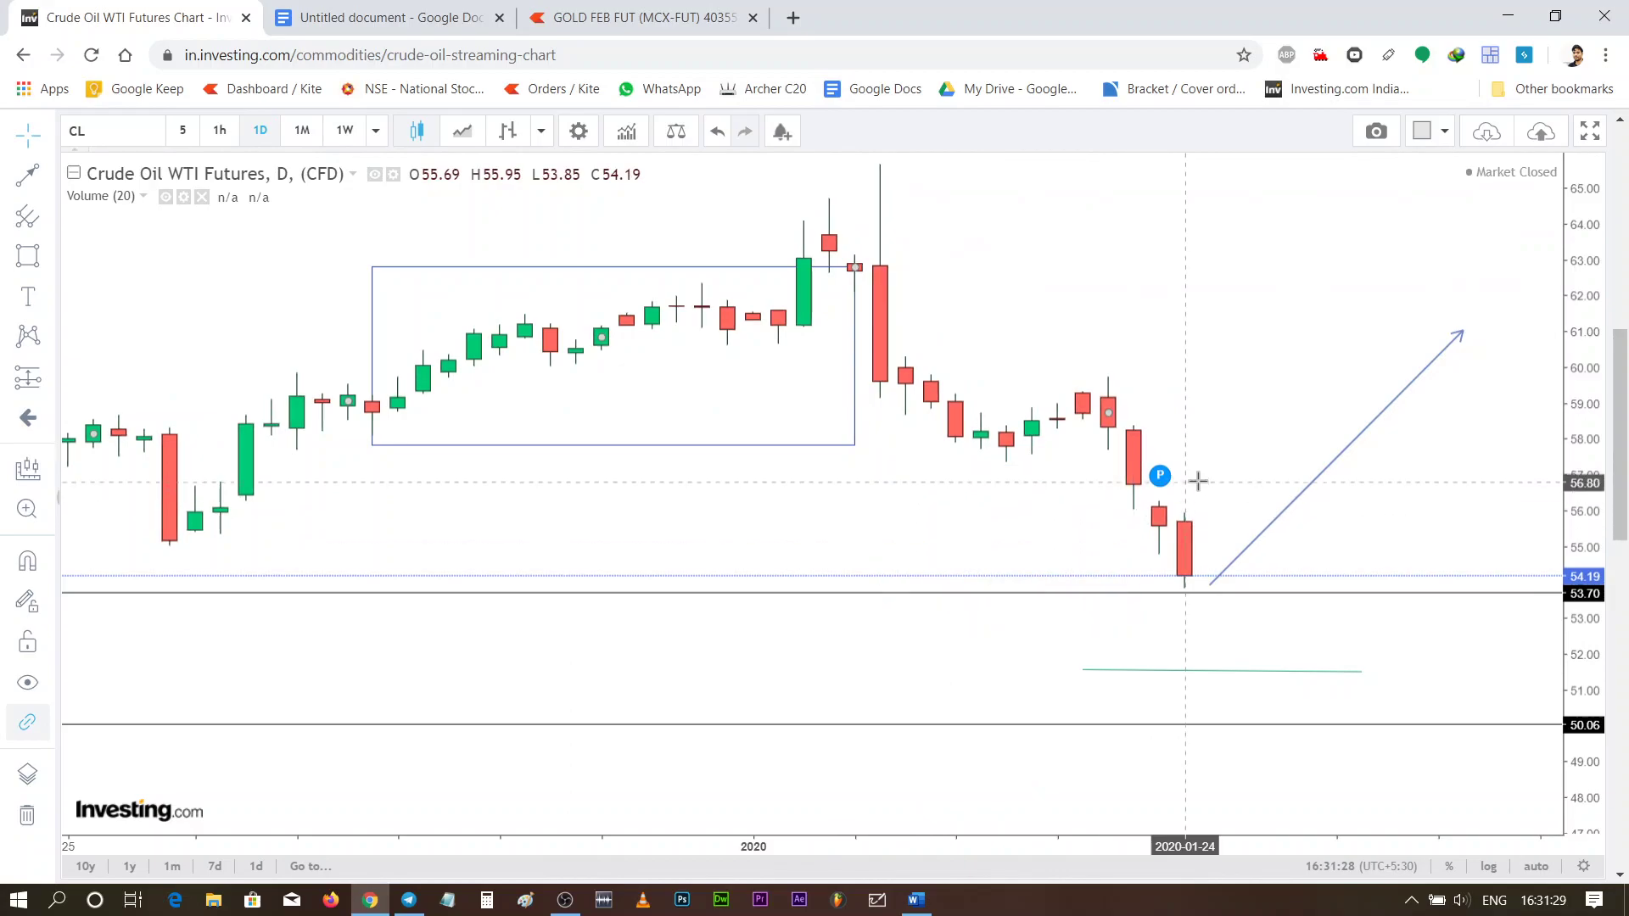
drag(1172, 477, 1107, 382)
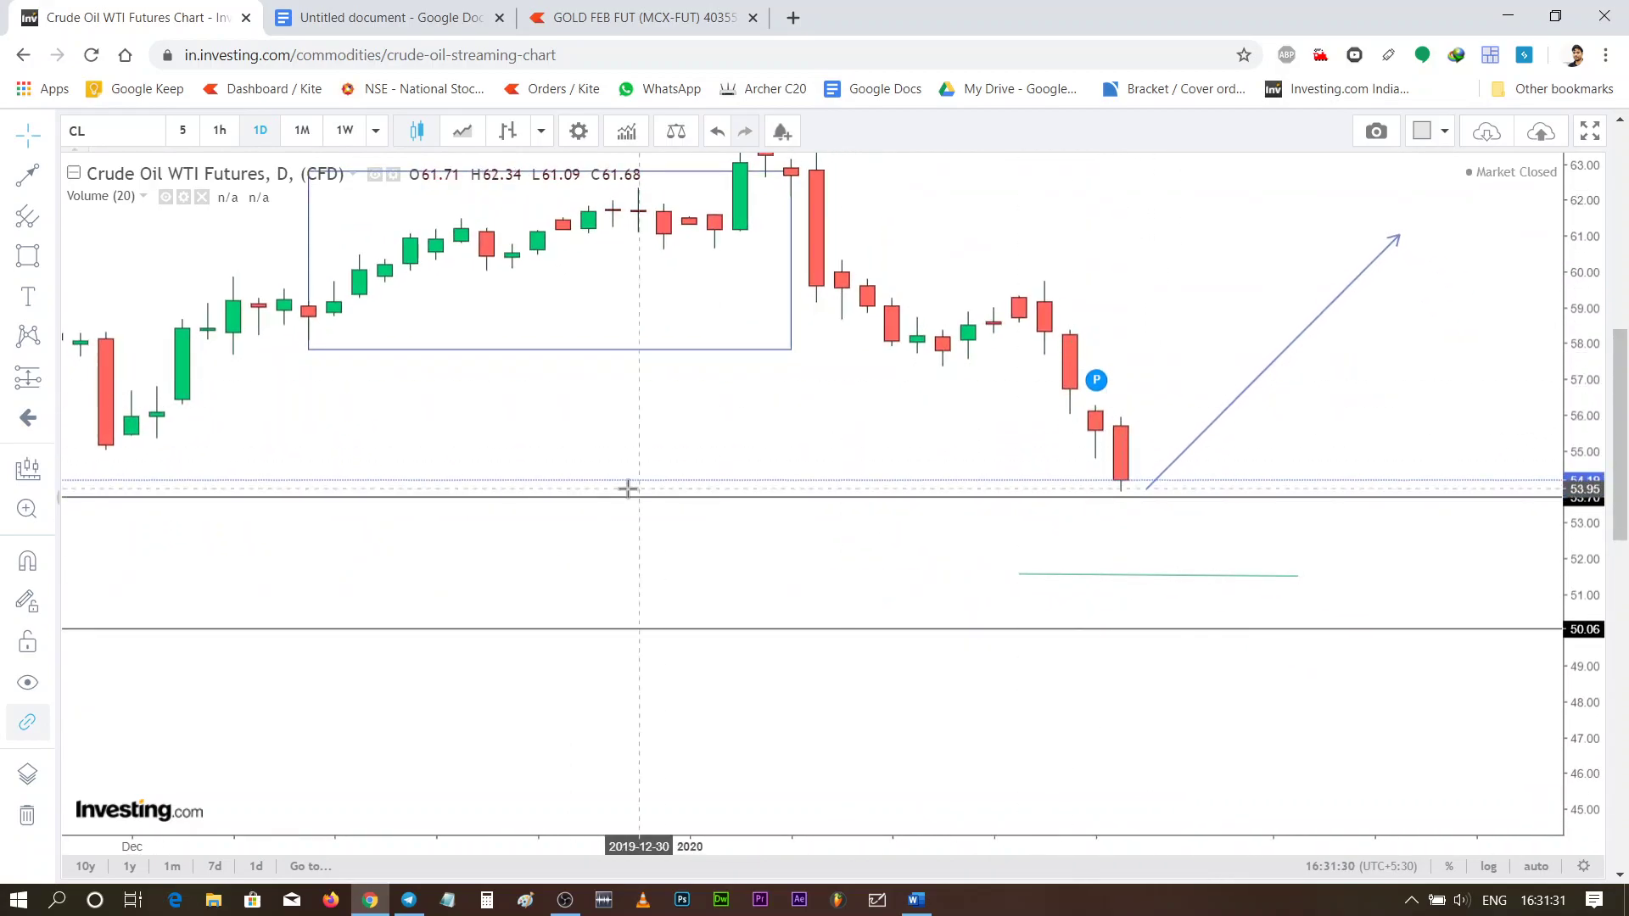
drag(816, 186, 828, 265)
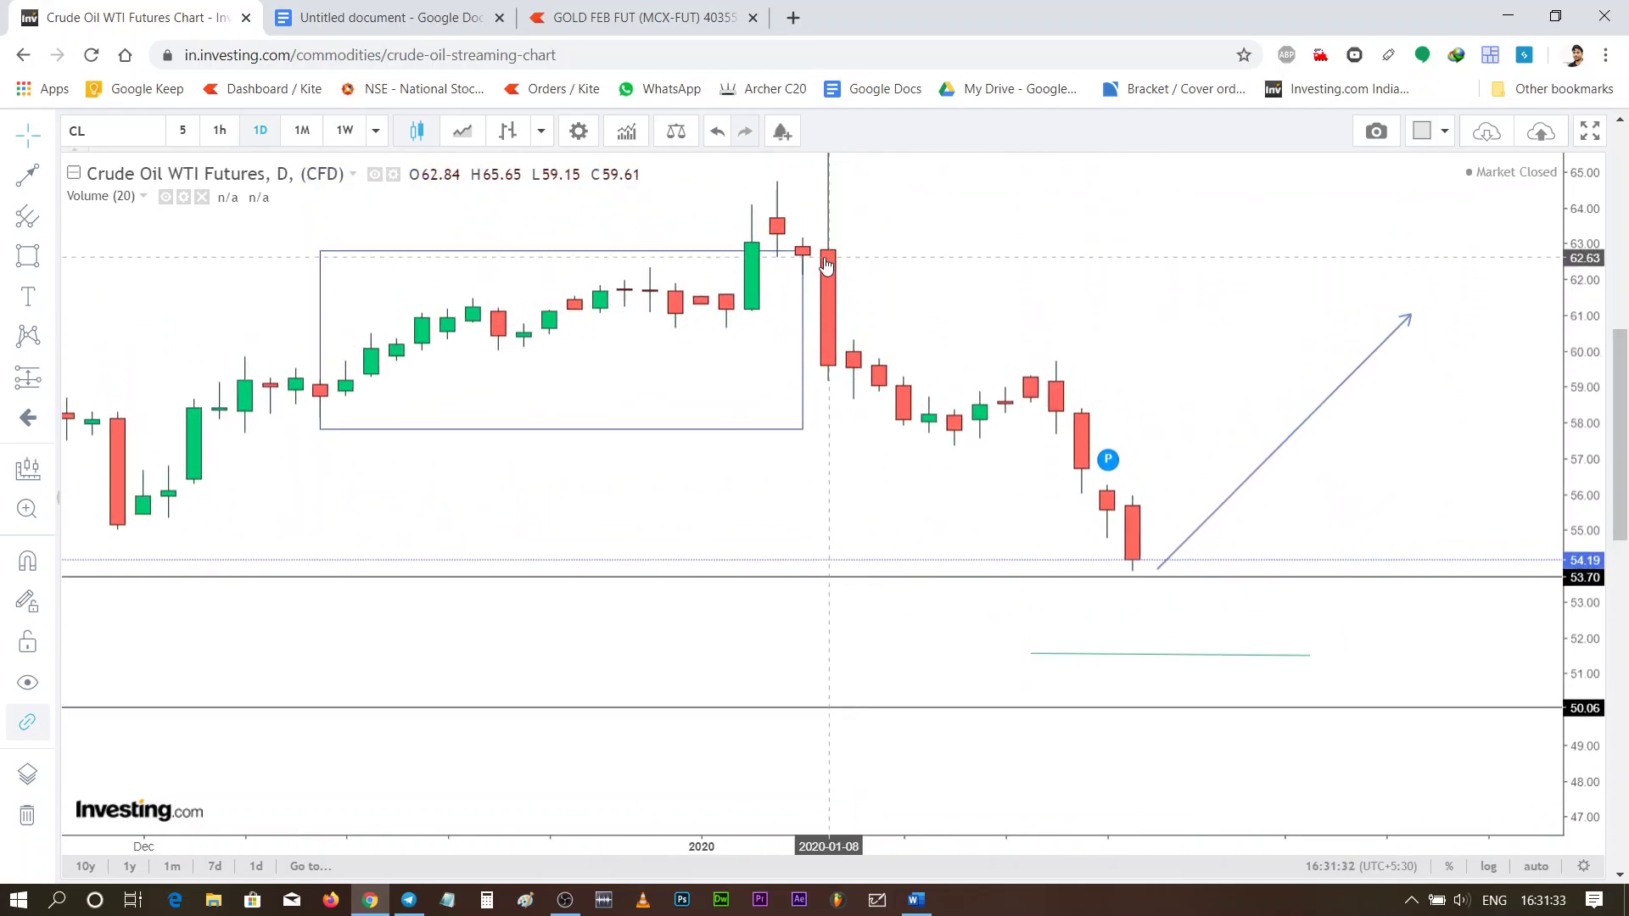
drag(1061, 403, 936, 309)
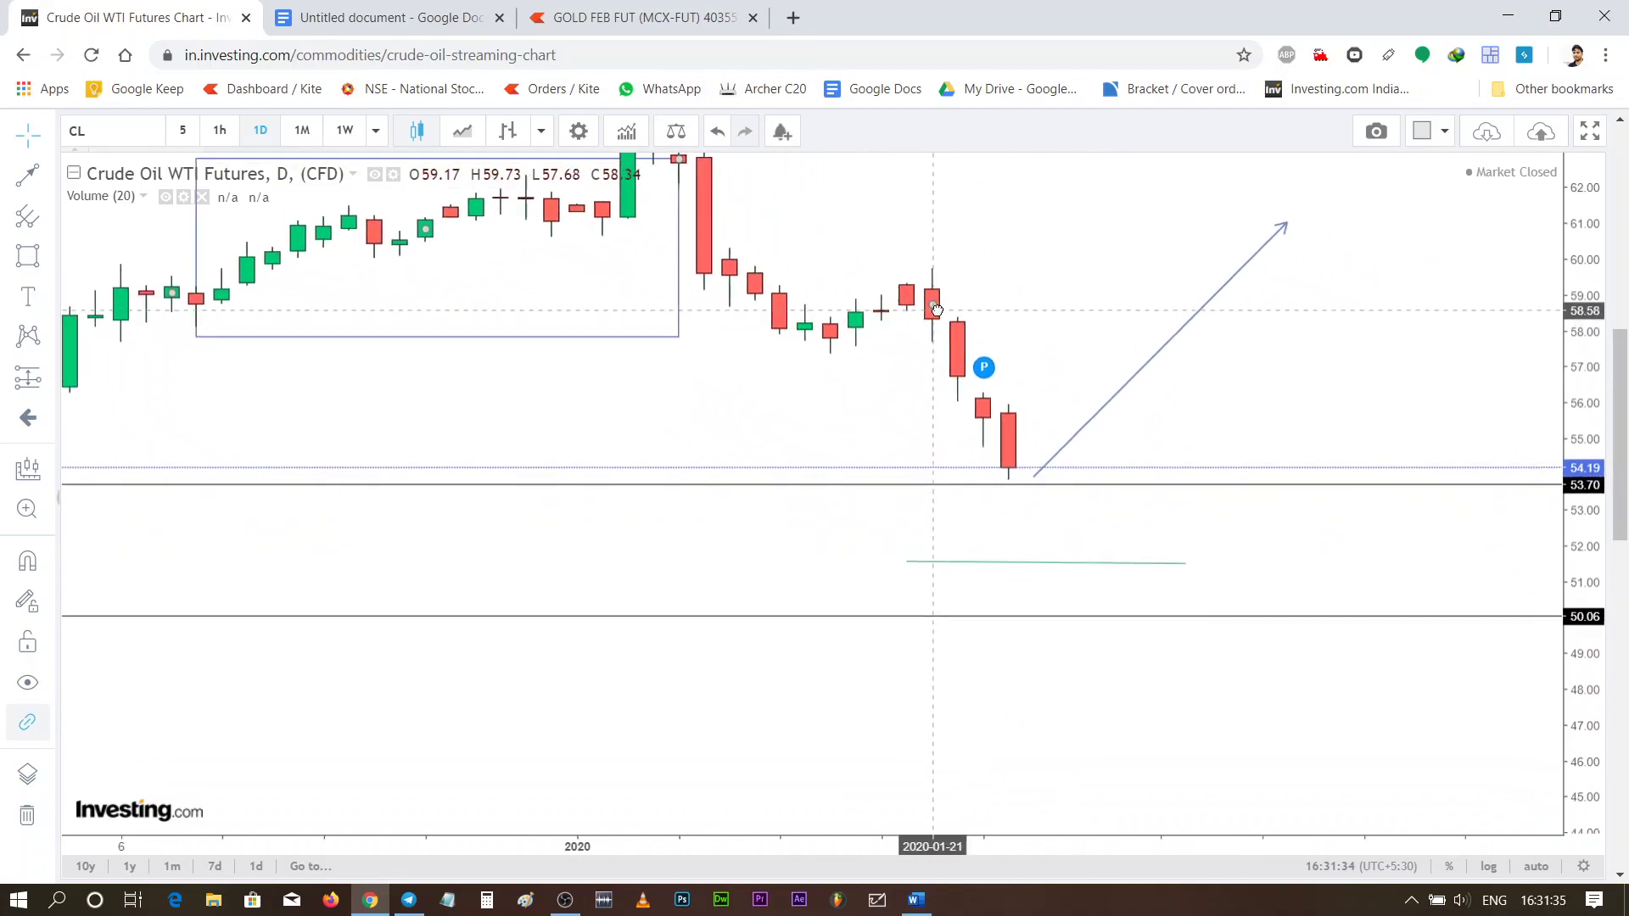
mouse_move(1027, 343)
mouse_down()
mouse_move(1112, 363)
mouse_move(950, 367)
mouse_move(1116, 272)
mouse_up()
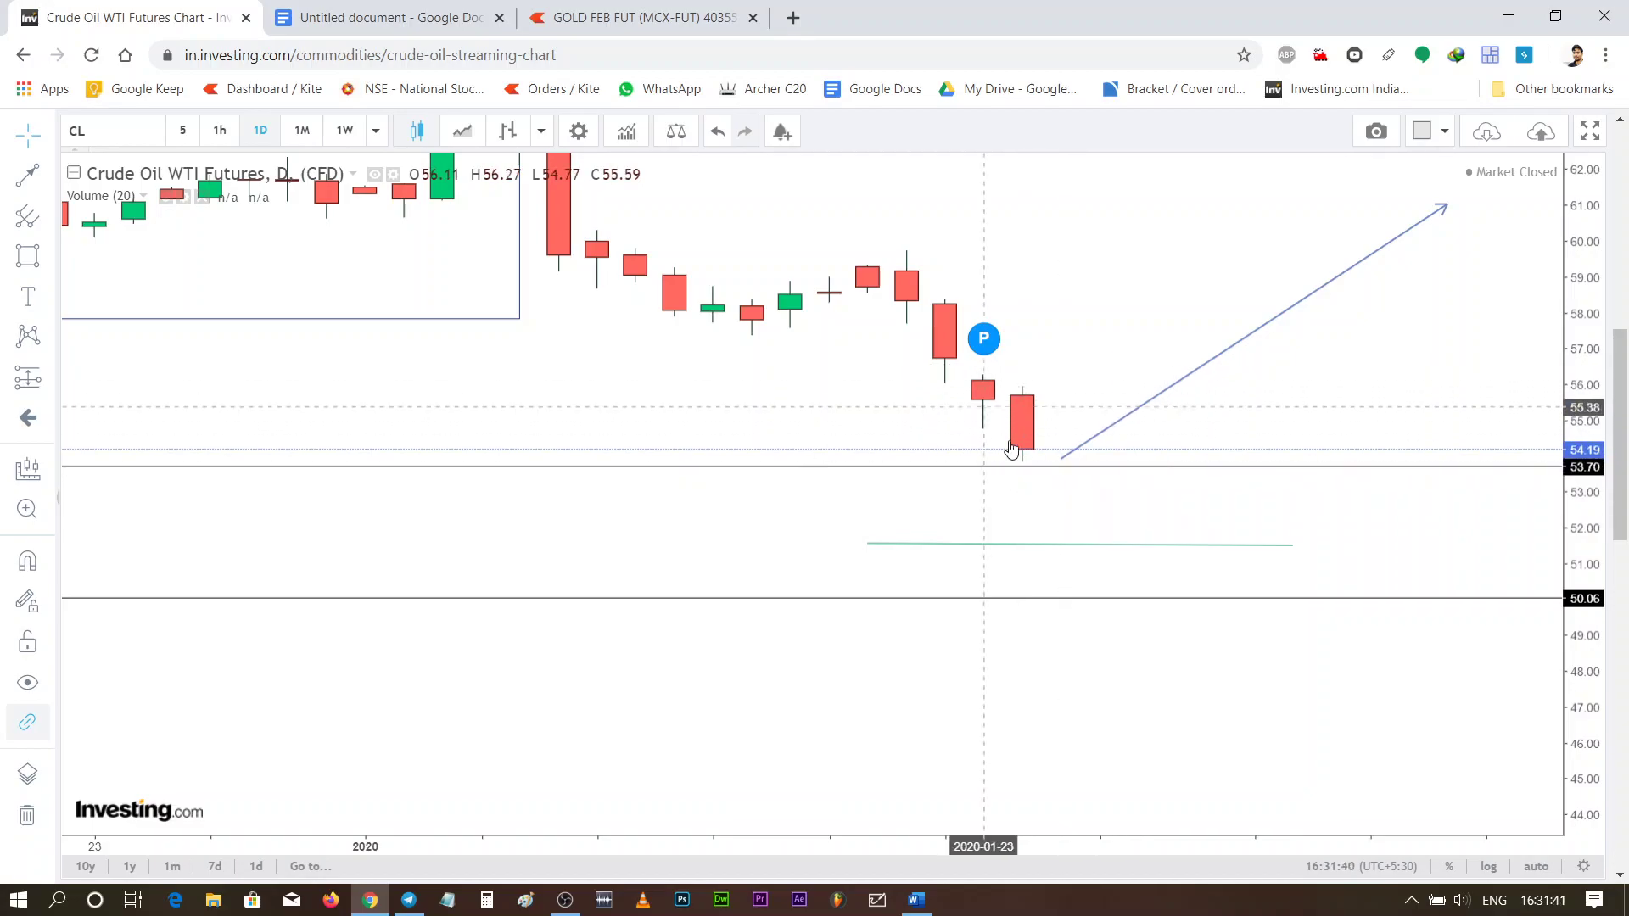
Zoom and pan until October through the latest January candles, box and arrow are all visible
mouse_move(1055, 389)
mouse_down()
mouse_move(1112, 337)
mouse_move(982, 301)
mouse_move(992, 333)
mouse_up()
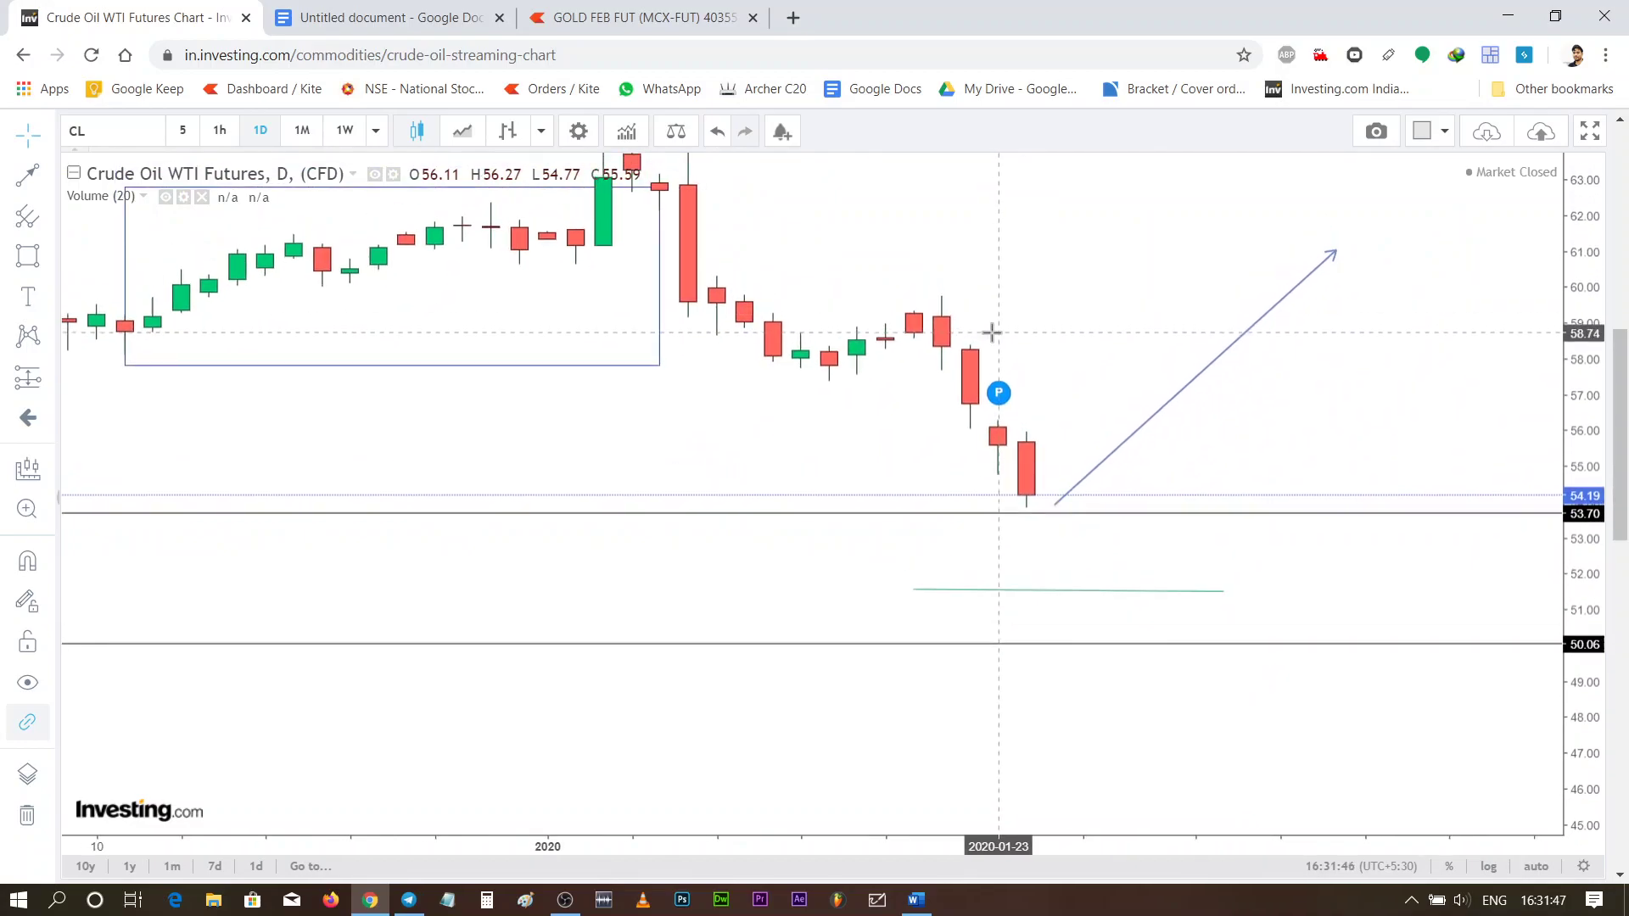
scroll(990, 333, up, 2)
drag(1138, 382, 1233, 390)
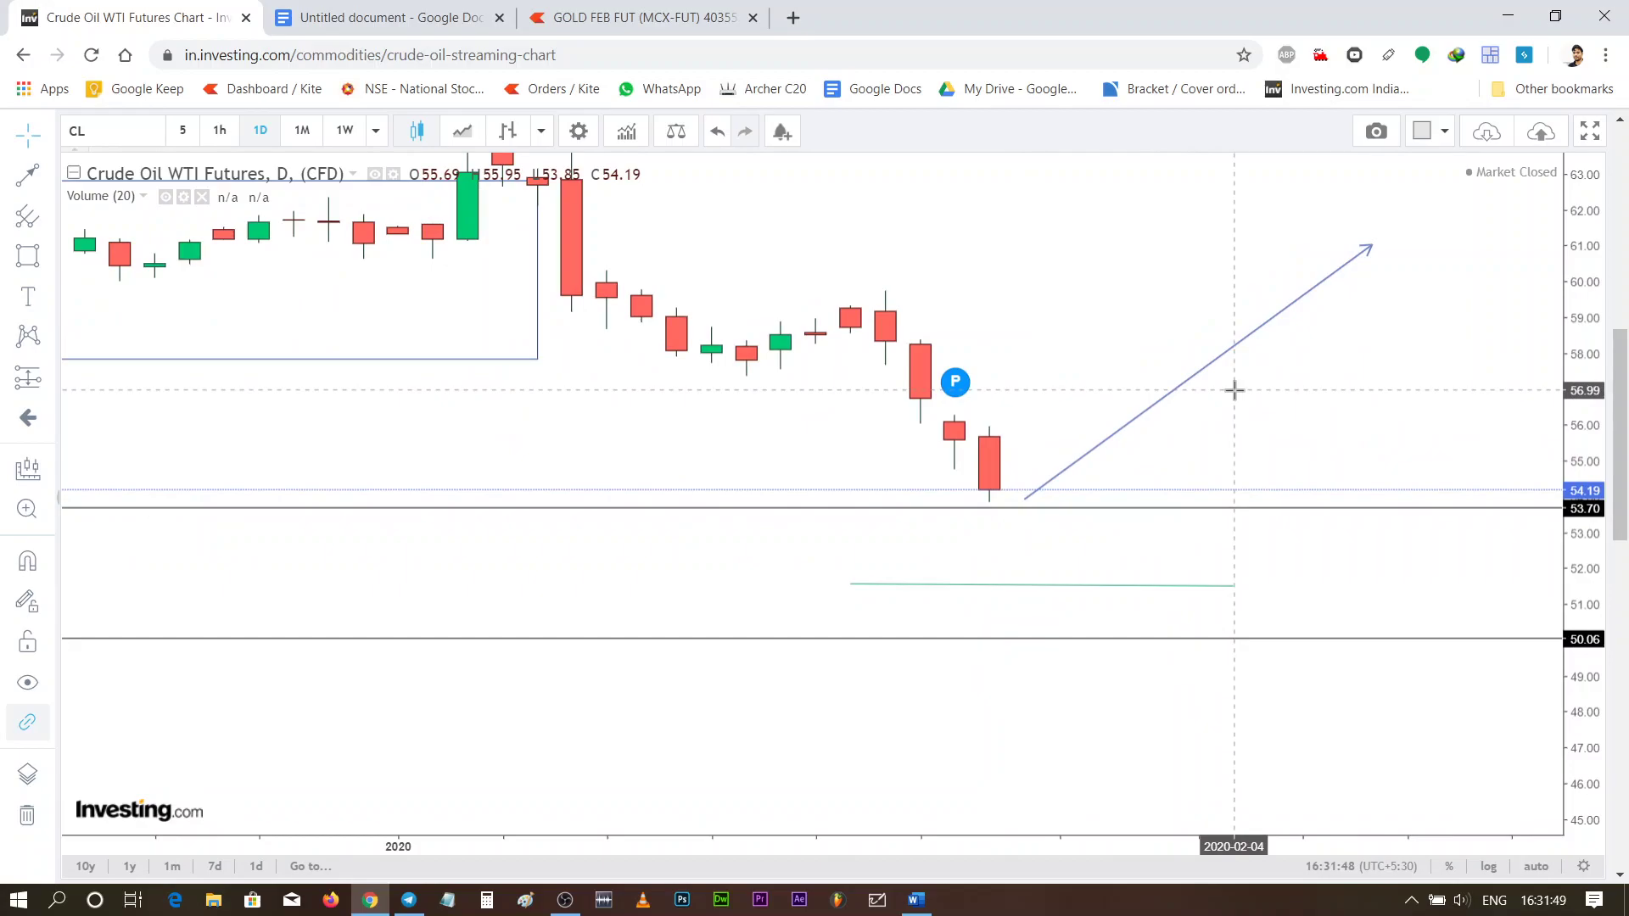
scroll(1235, 390, down, 1)
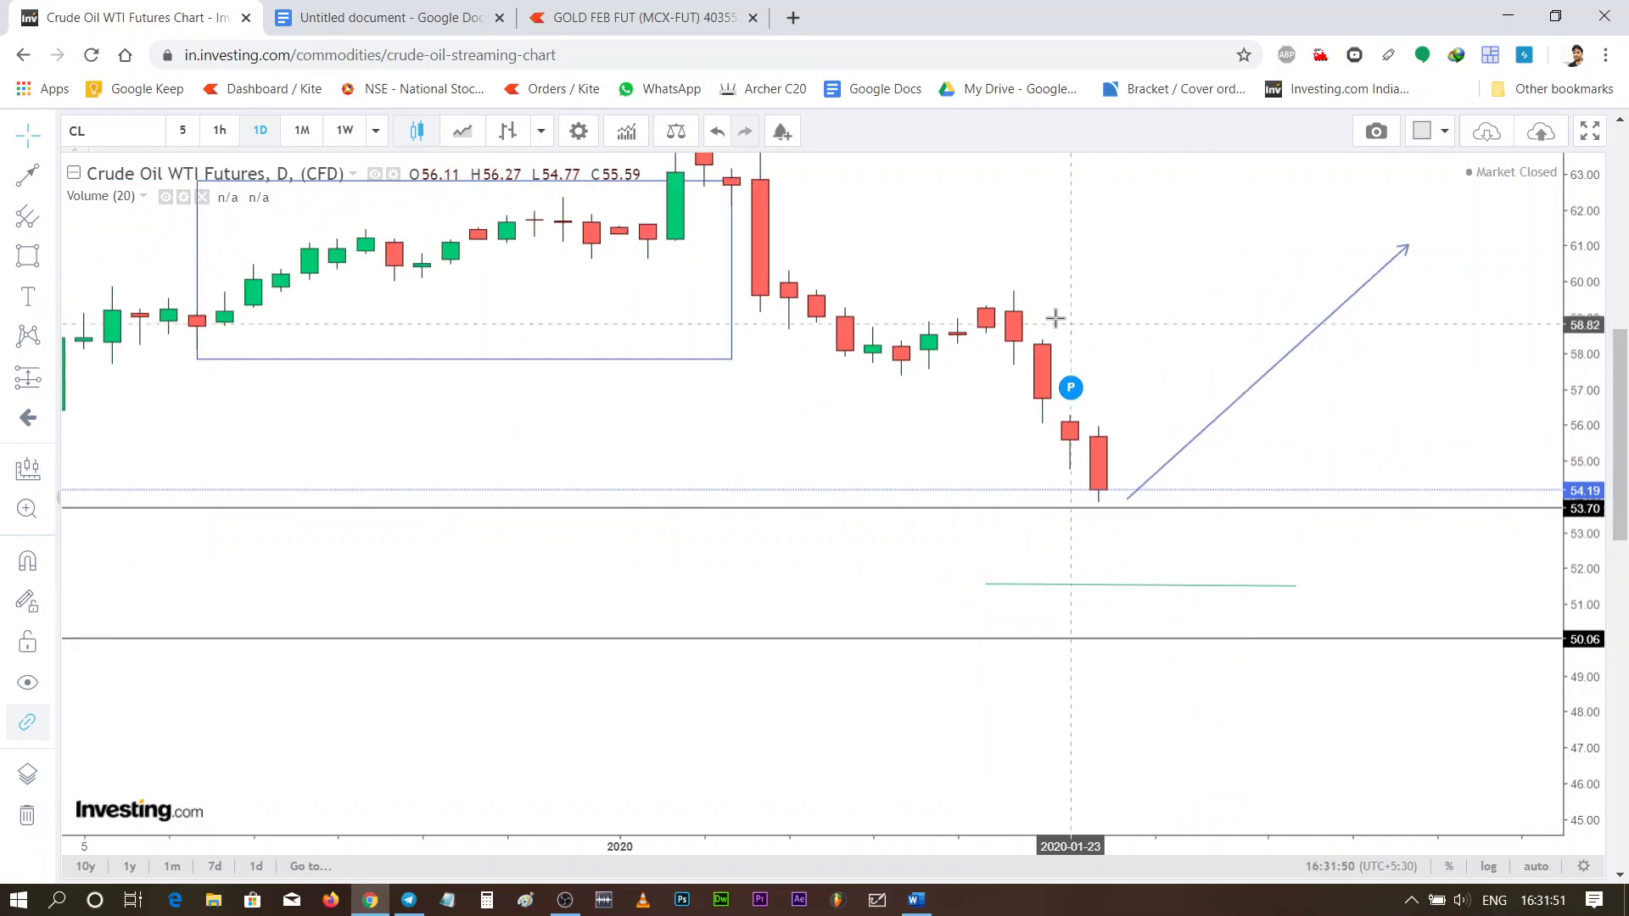
mouse_move(1058, 320)
mouse_down()
mouse_move(1082, 397)
mouse_move(1059, 335)
mouse_up()
scroll(985, 320, up, 1)
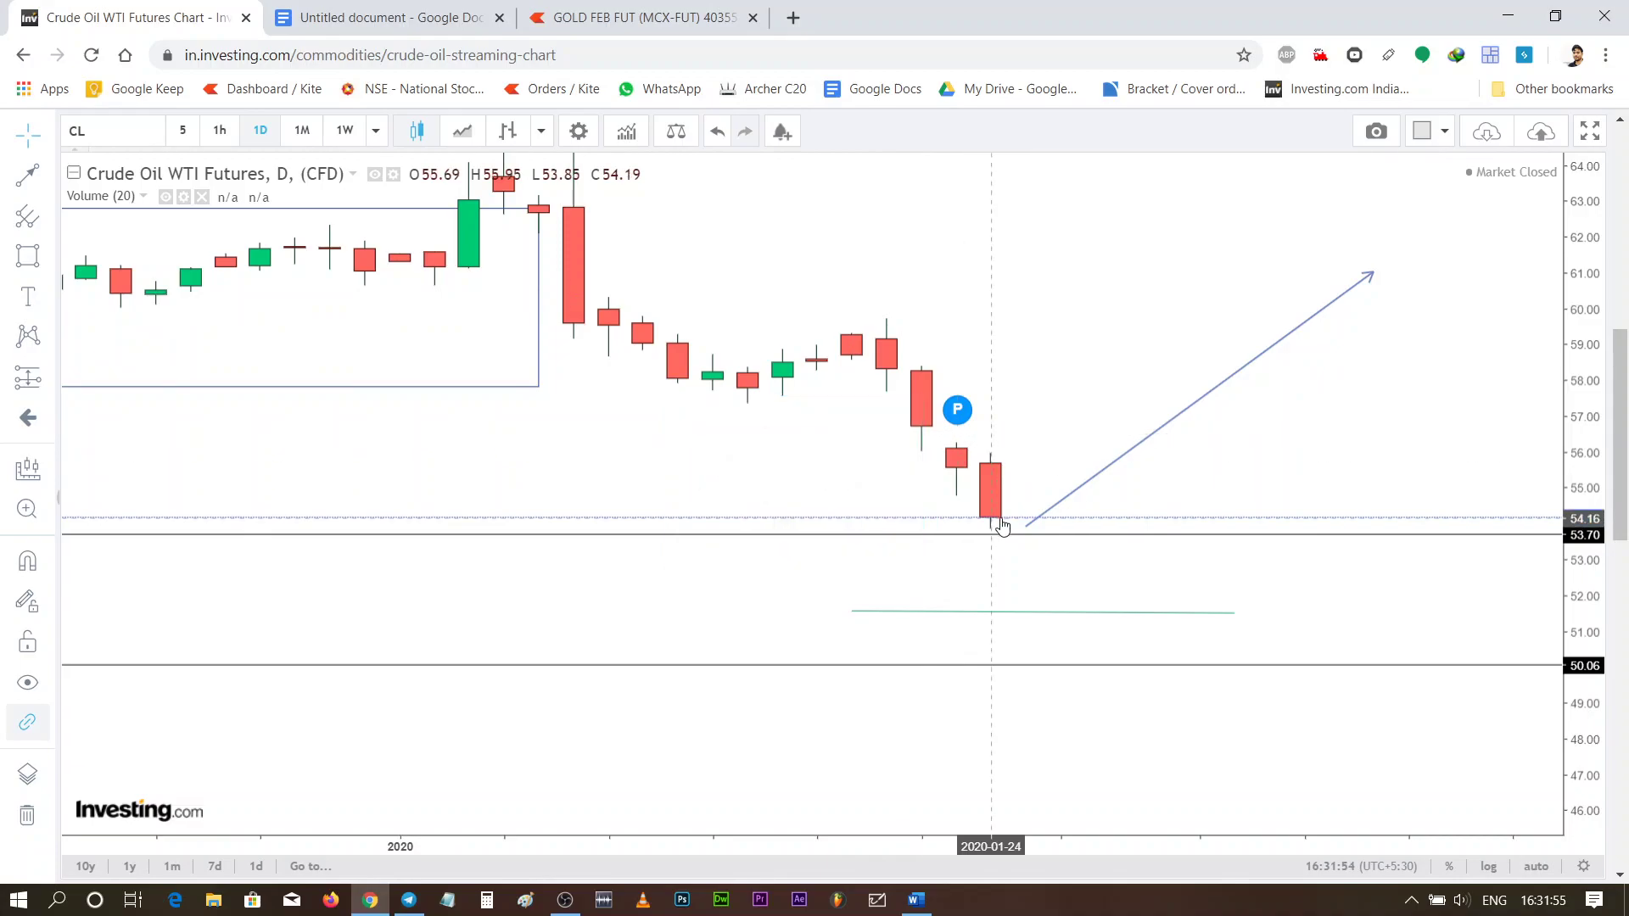
scroll(894, 261, down, 1)
scroll(1011, 305, down, 1)
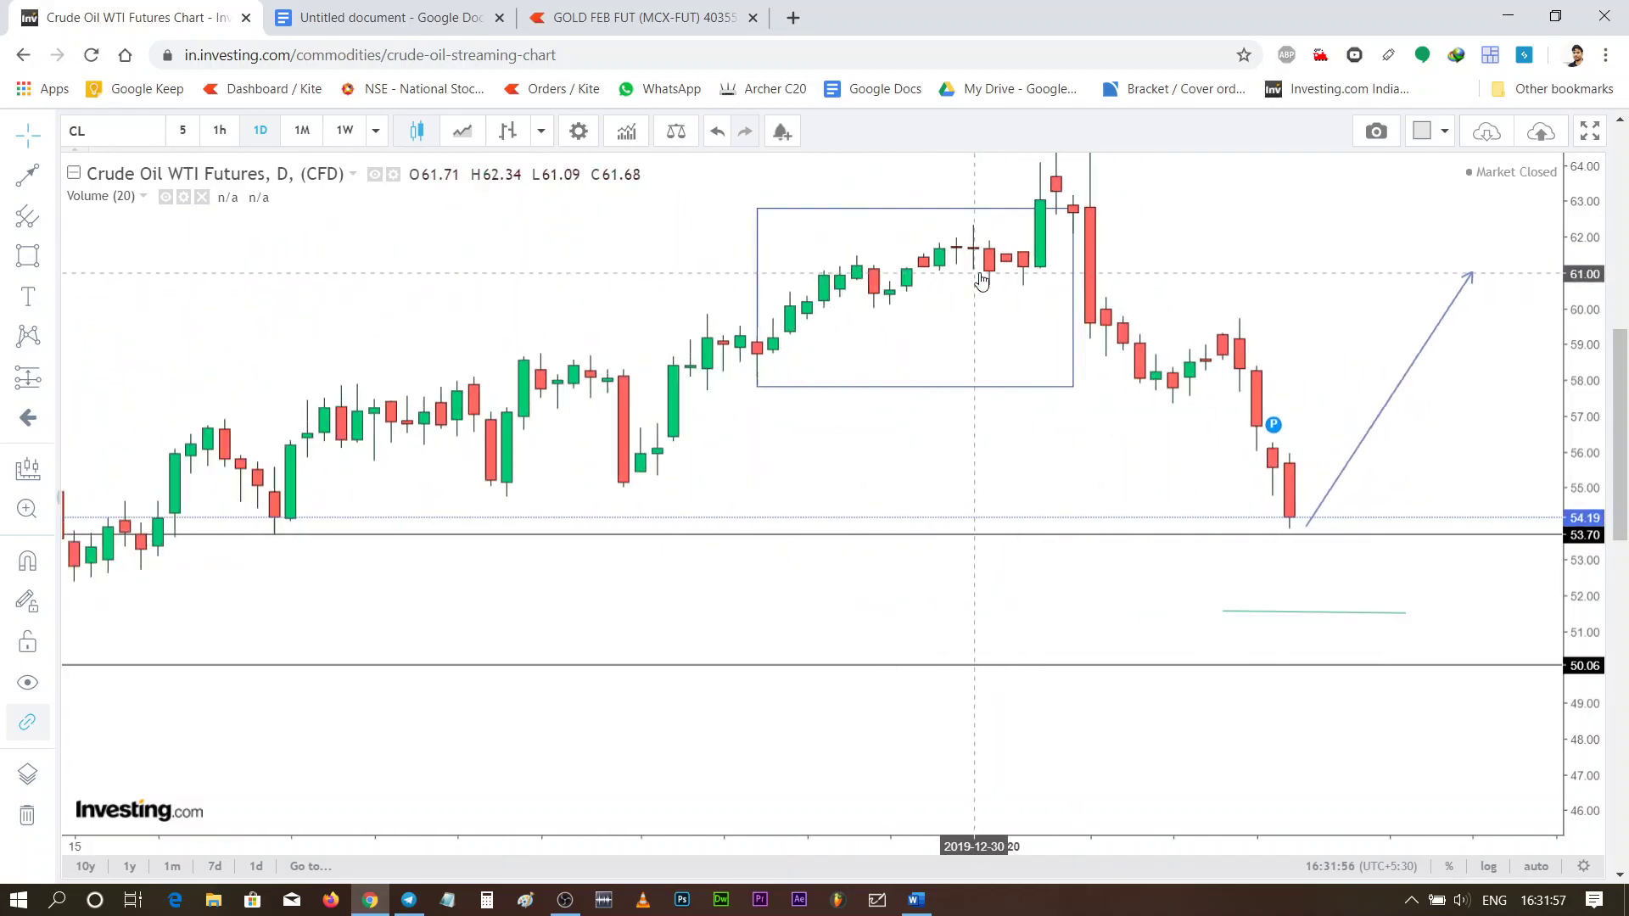
scroll(981, 280, up, 1)
scroll(1095, 328, down, 1)
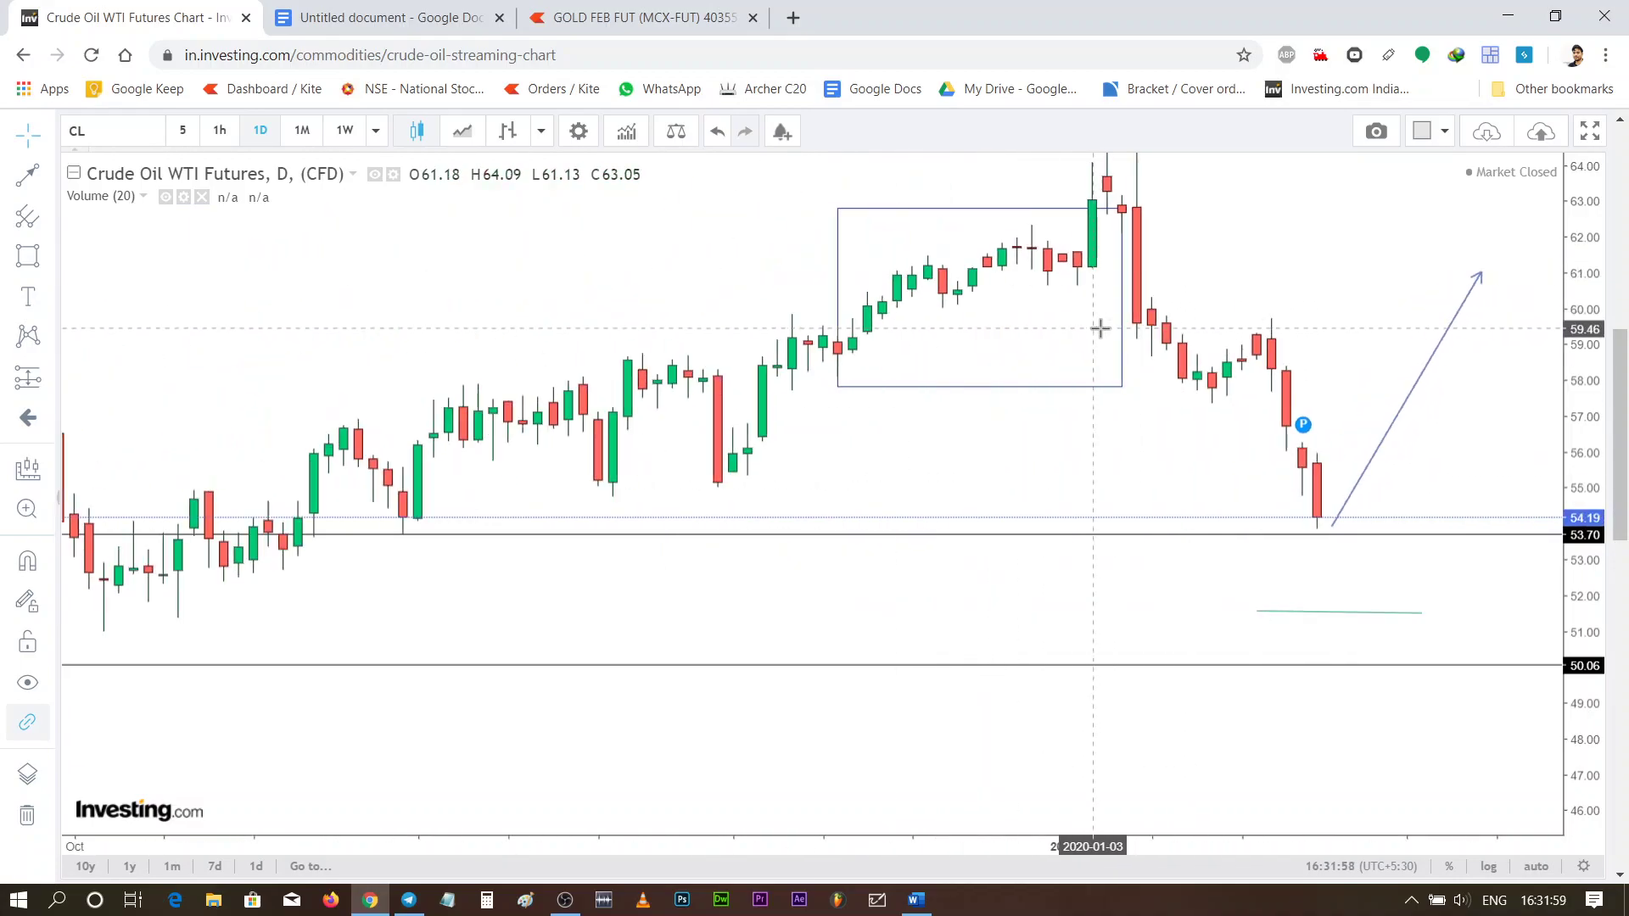
scroll(1037, 438, down, 1)
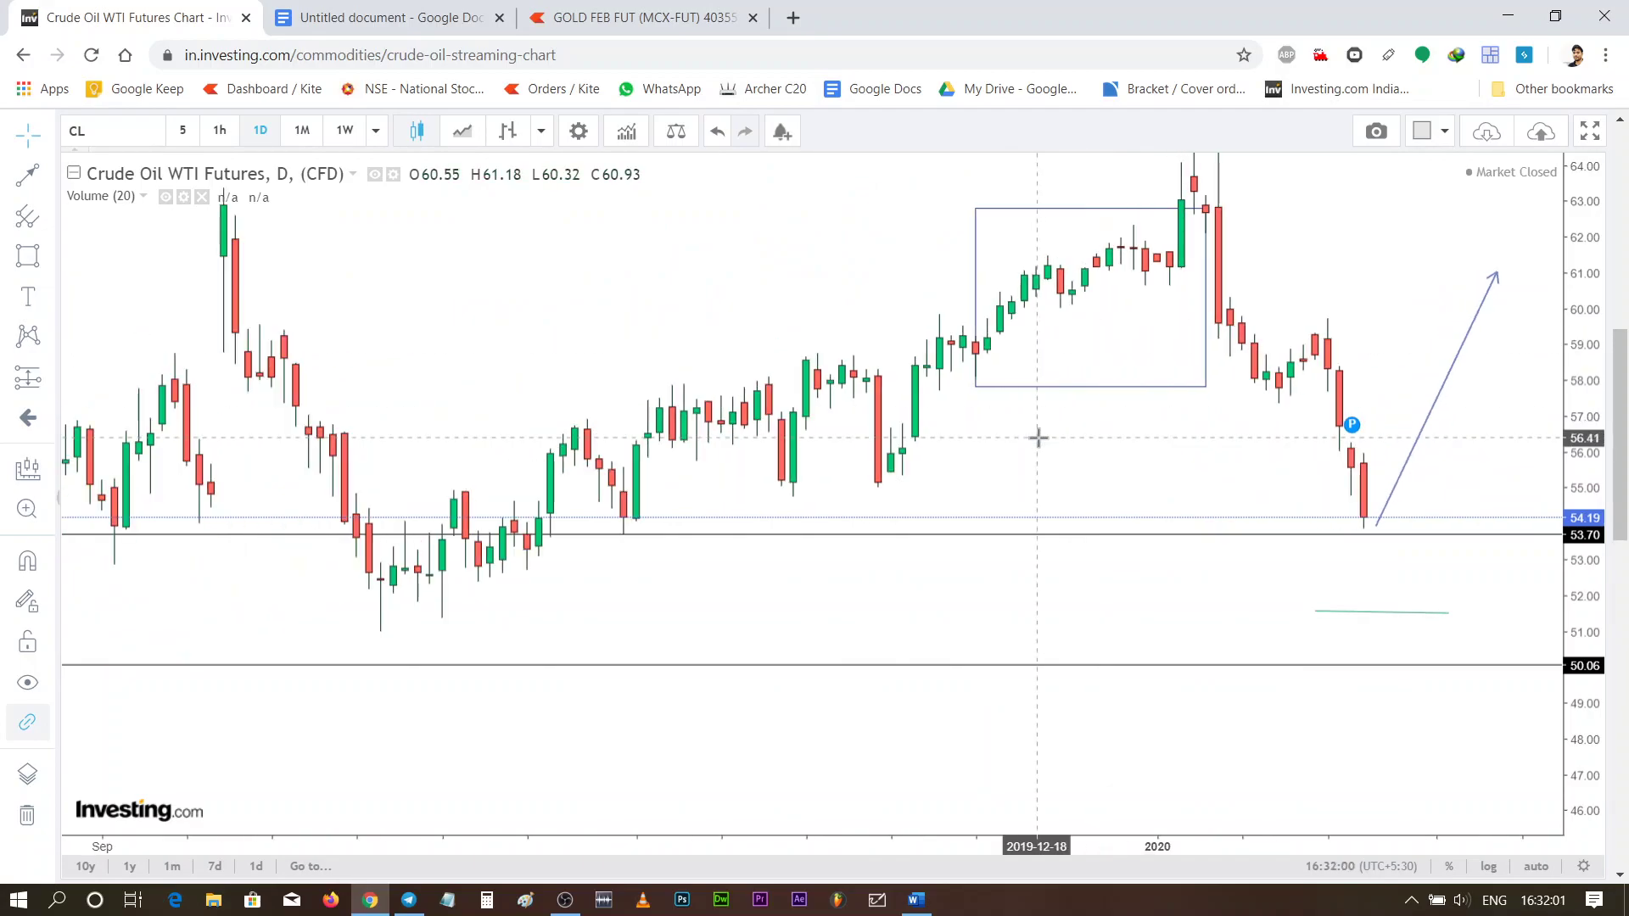
scroll(1038, 438, down, 1)
scroll(1038, 437, down, 1)
scroll(1037, 438, up, 2)
scroll(853, 342, up, 1)
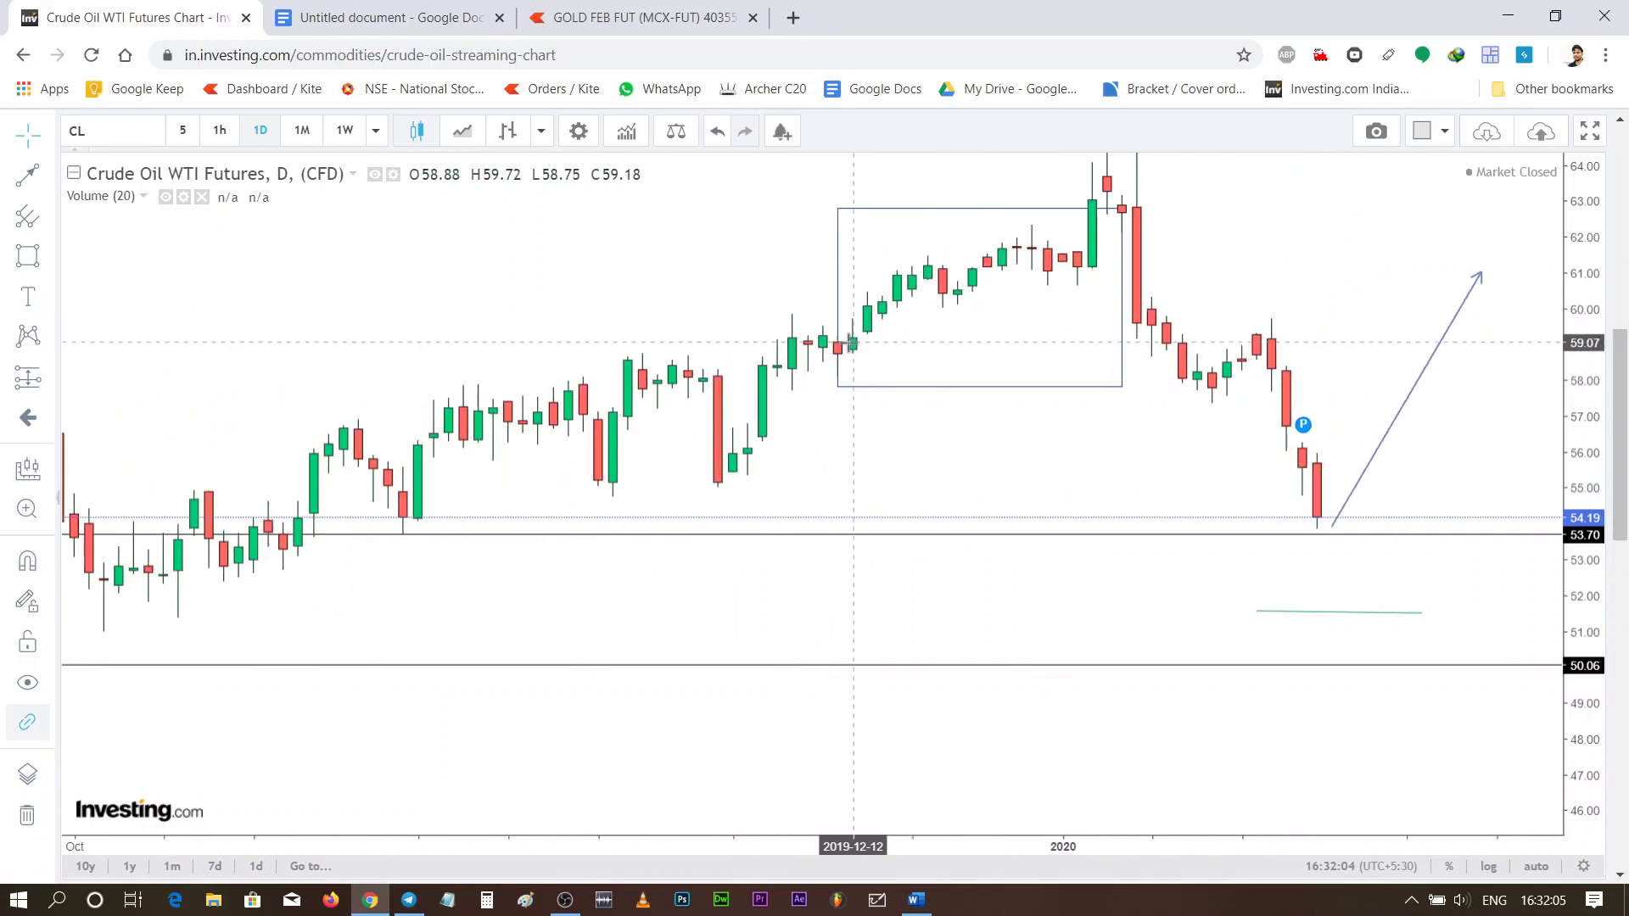
mouse_move(1302, 317)
mouse_down()
mouse_move(1247, 399)
mouse_move(1296, 411)
mouse_up()
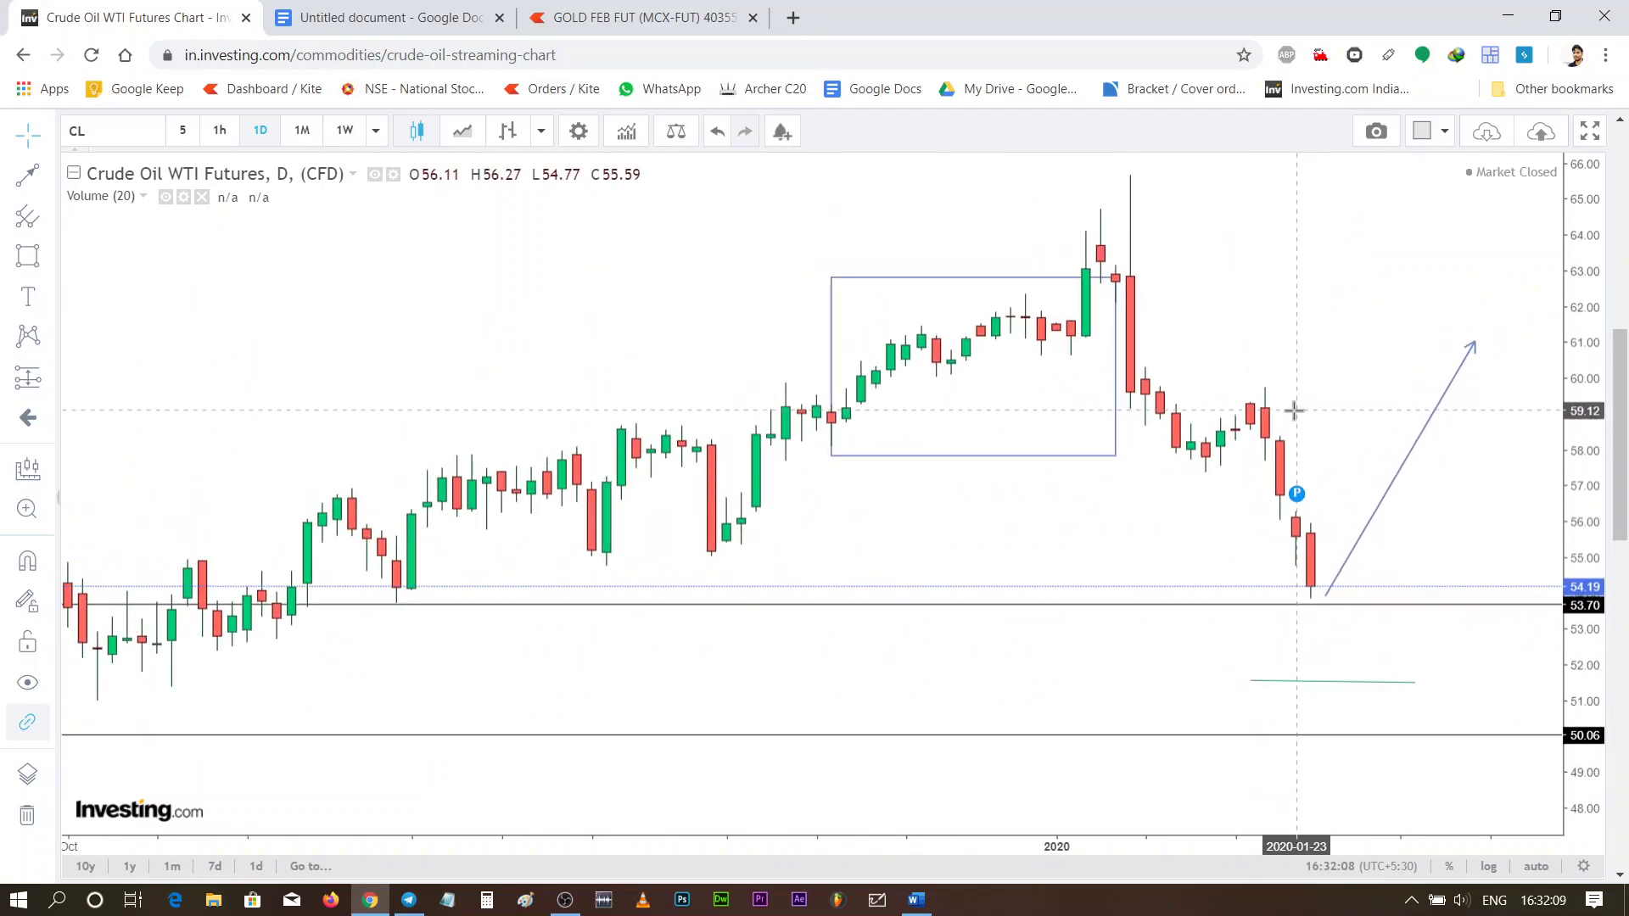
Search Google for 'gann calculator' and open the Charanwings Gann Square of Nine calculator
click(796, 17)
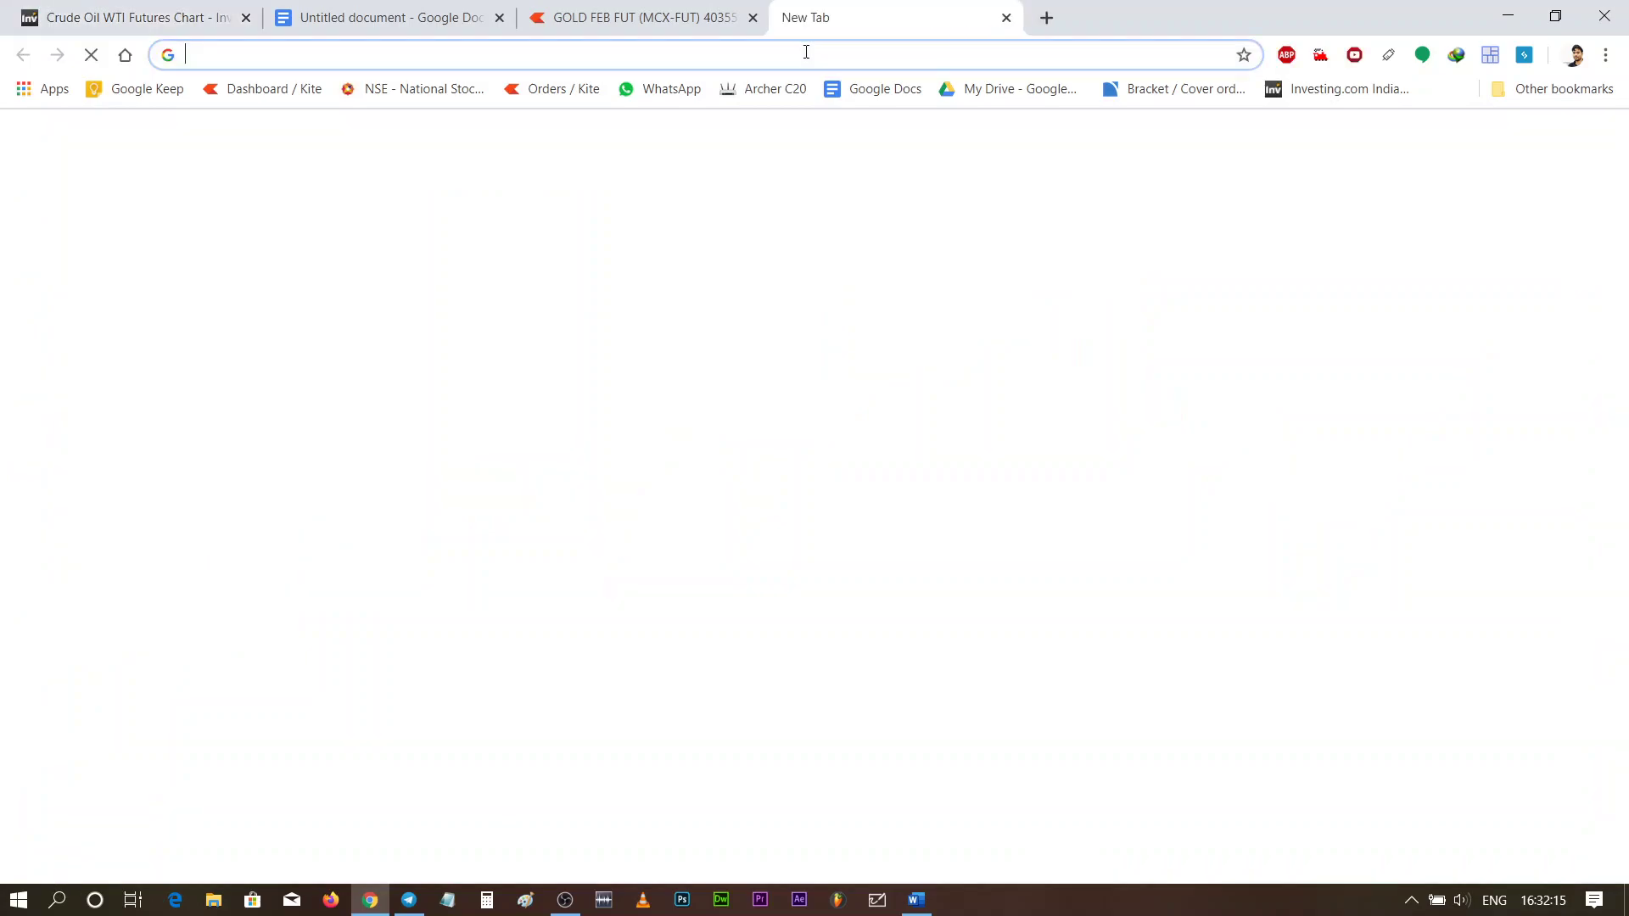
text(g)
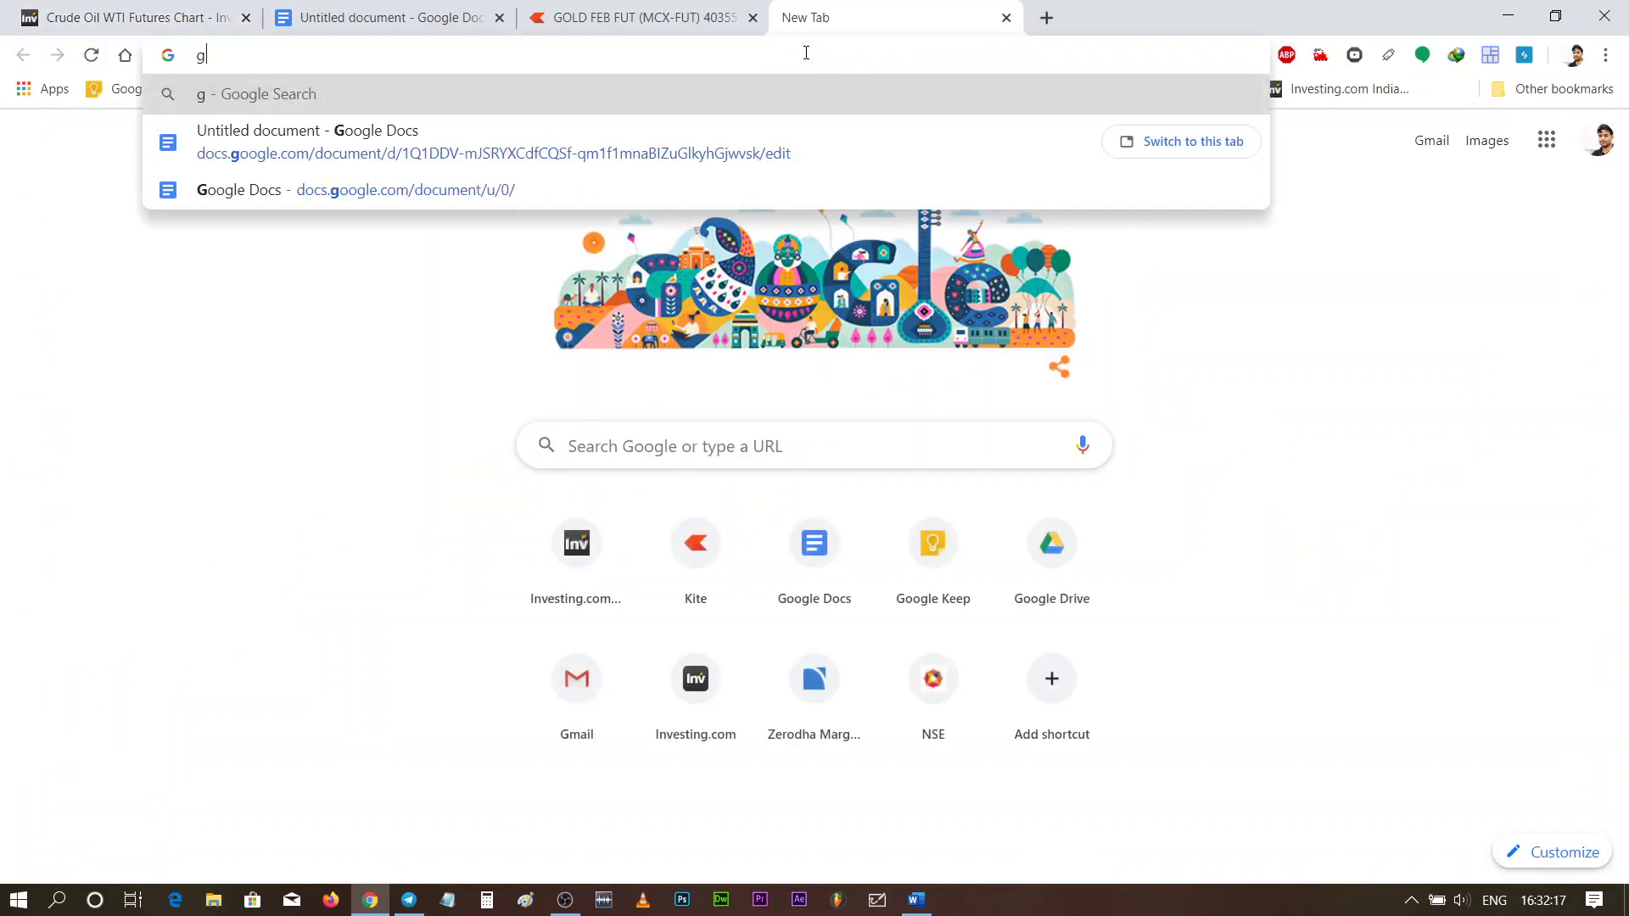
text(ann ca)
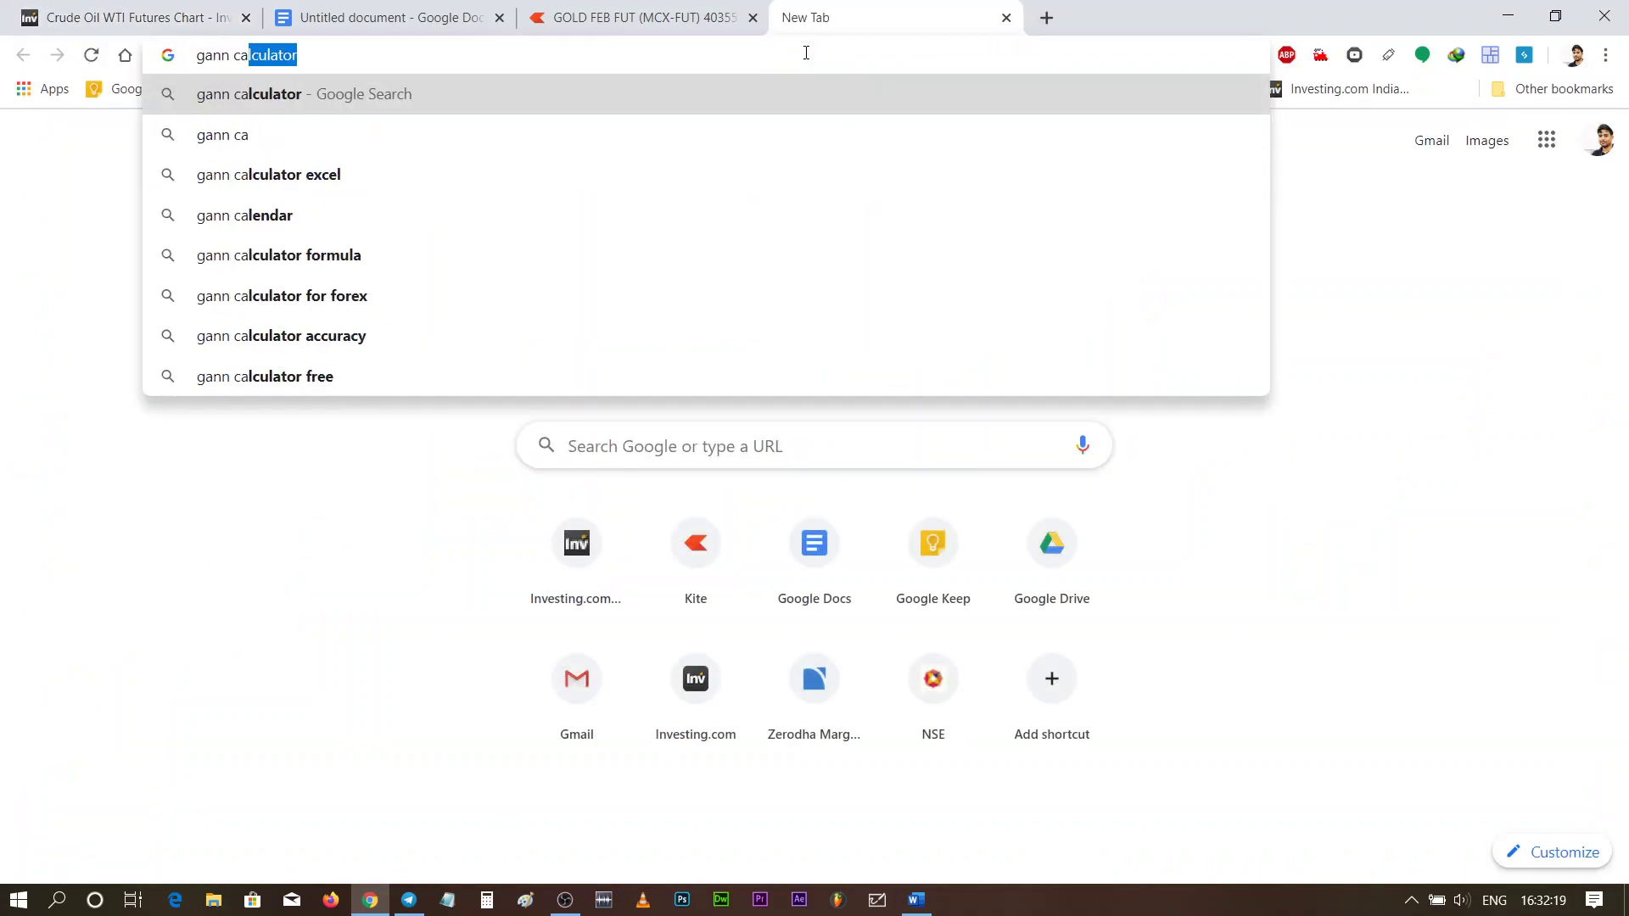
key(Down)
key(Down)
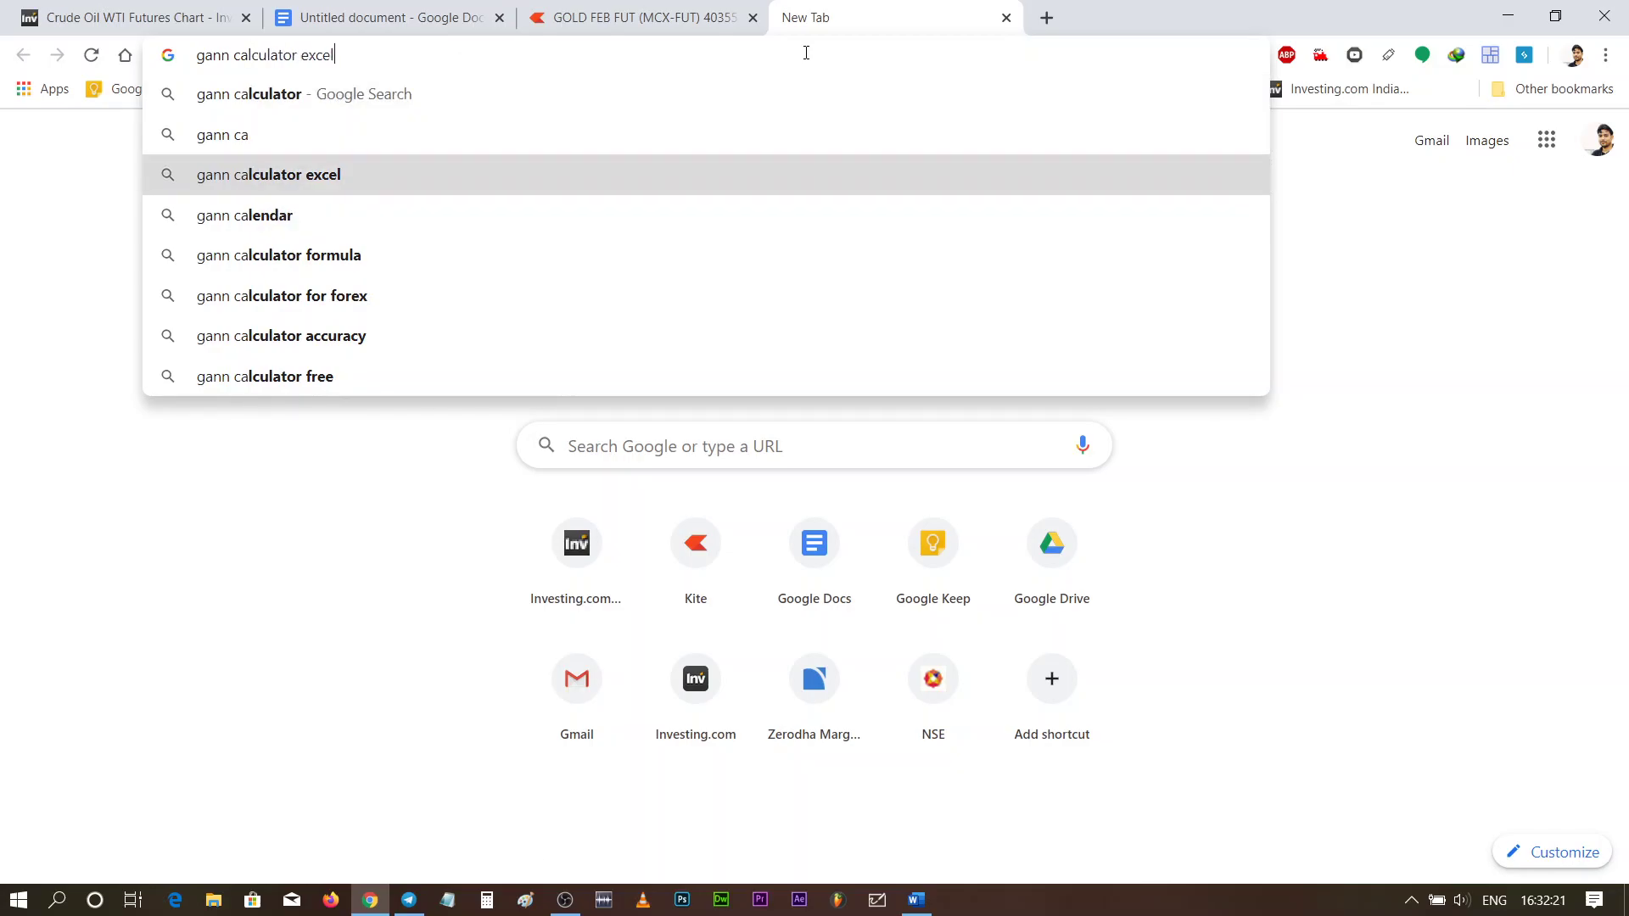
key(BackSpace)
key(BackSpace)
key(BackSpace)
key(BackSpace)
key(BackSpace)
key(BackSpace)
key(Return)
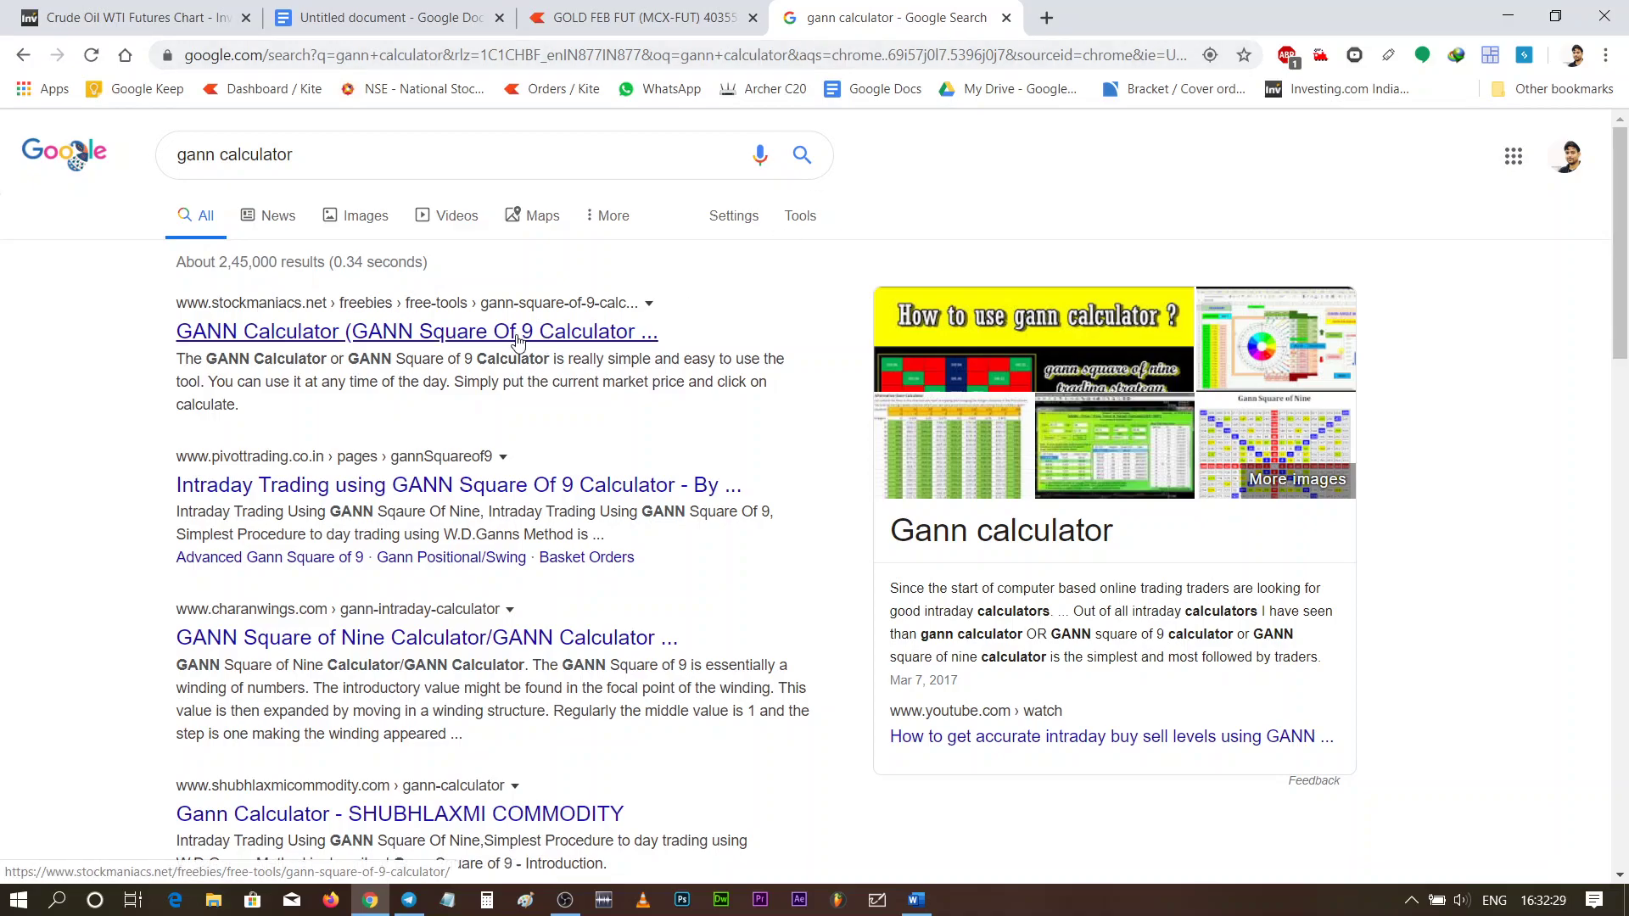
scroll(346, 353, down, 3)
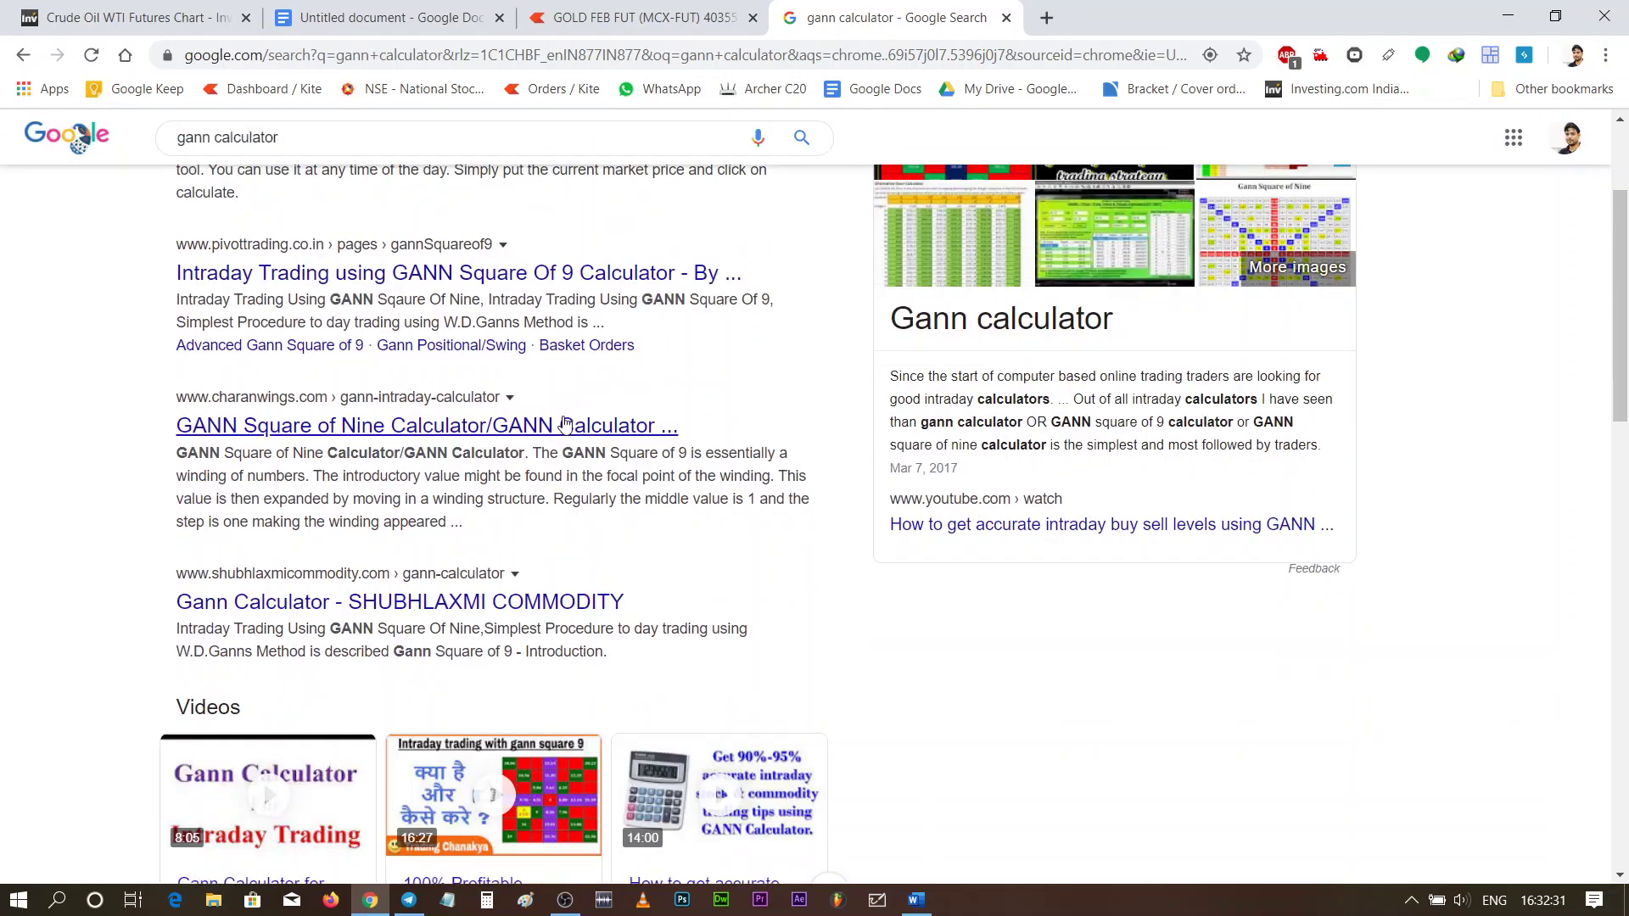
click(566, 424)
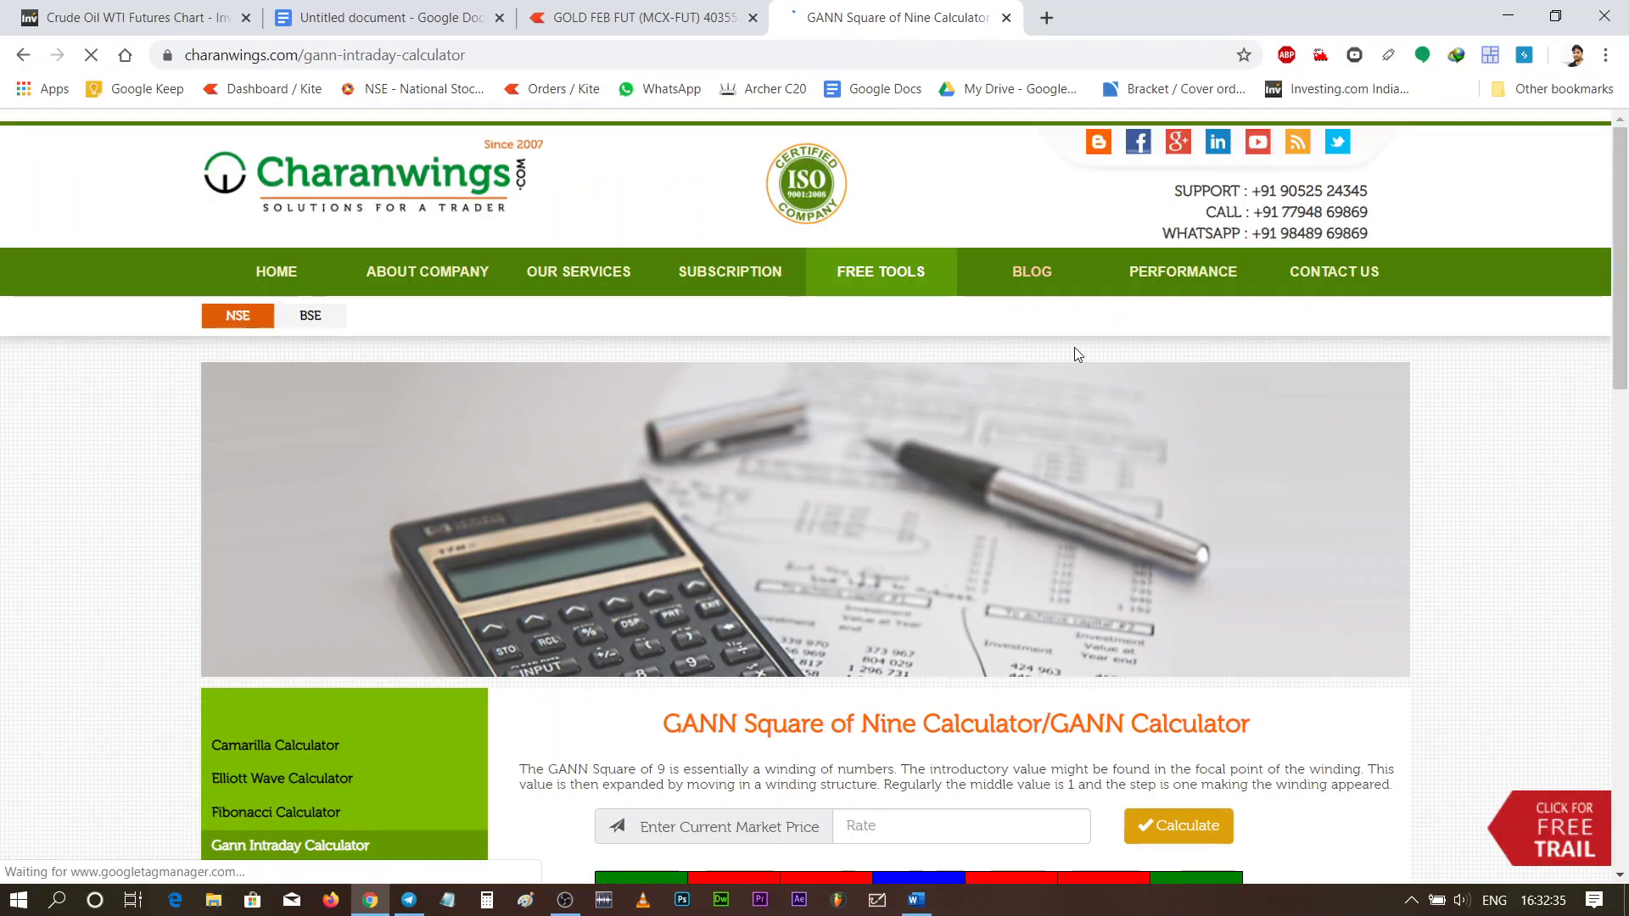
Enter 4000 as the market price and calculate the Gann Square of Nine grid
scroll(1076, 353, down, 5)
scroll(1076, 353, down, 1)
scroll(1076, 357, up, 2)
scroll(925, 362, down, 1)
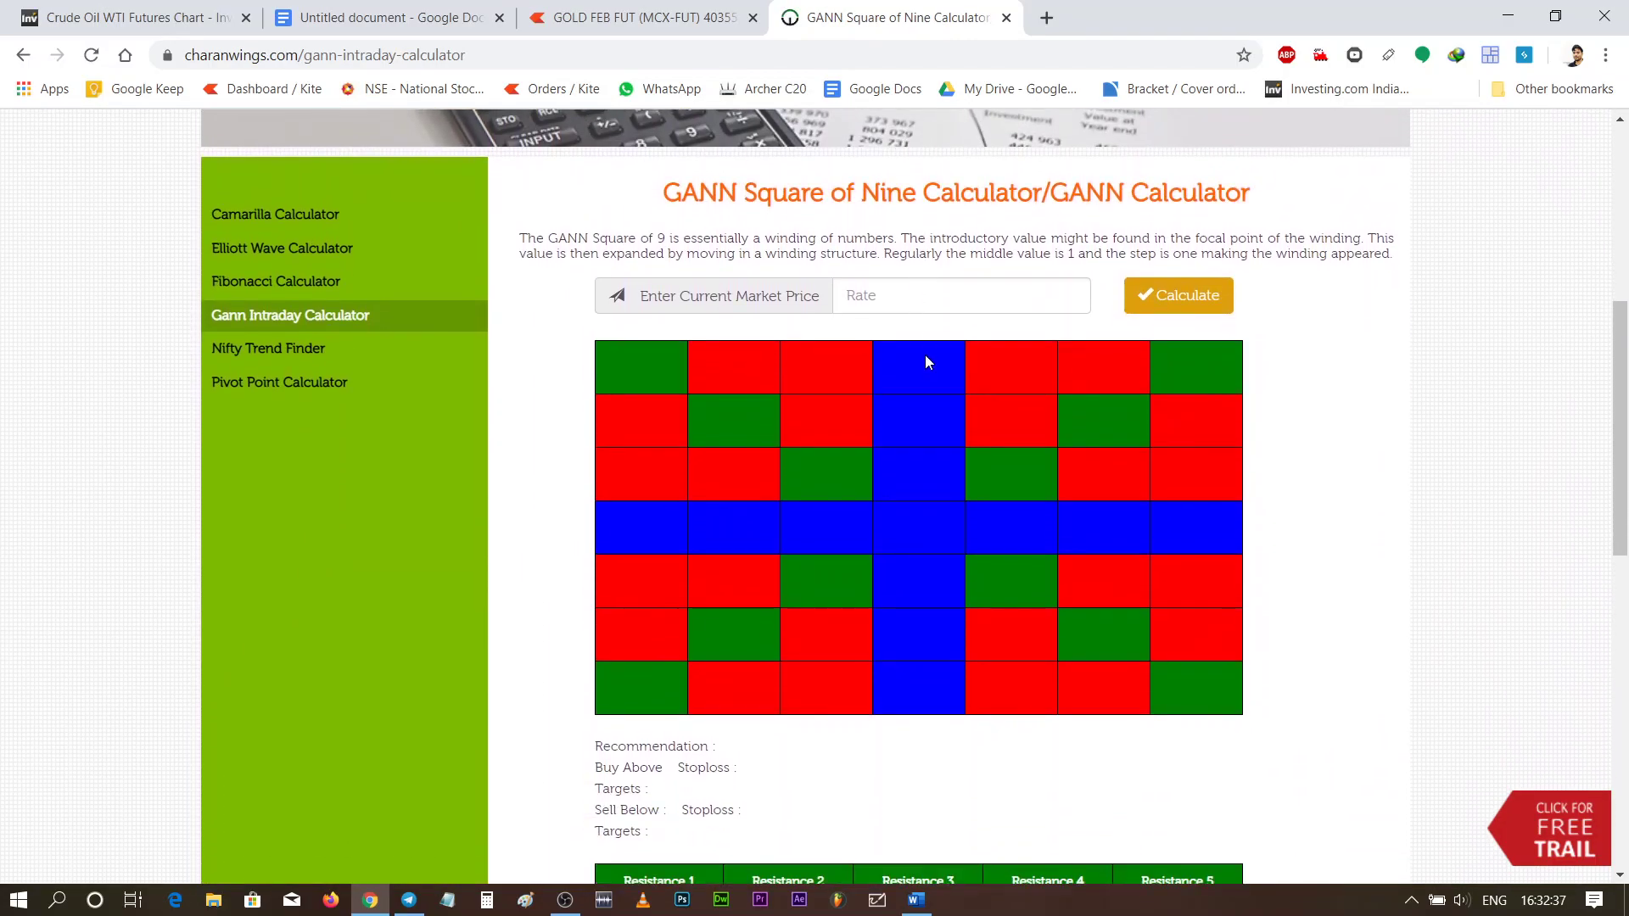
click(935, 300)
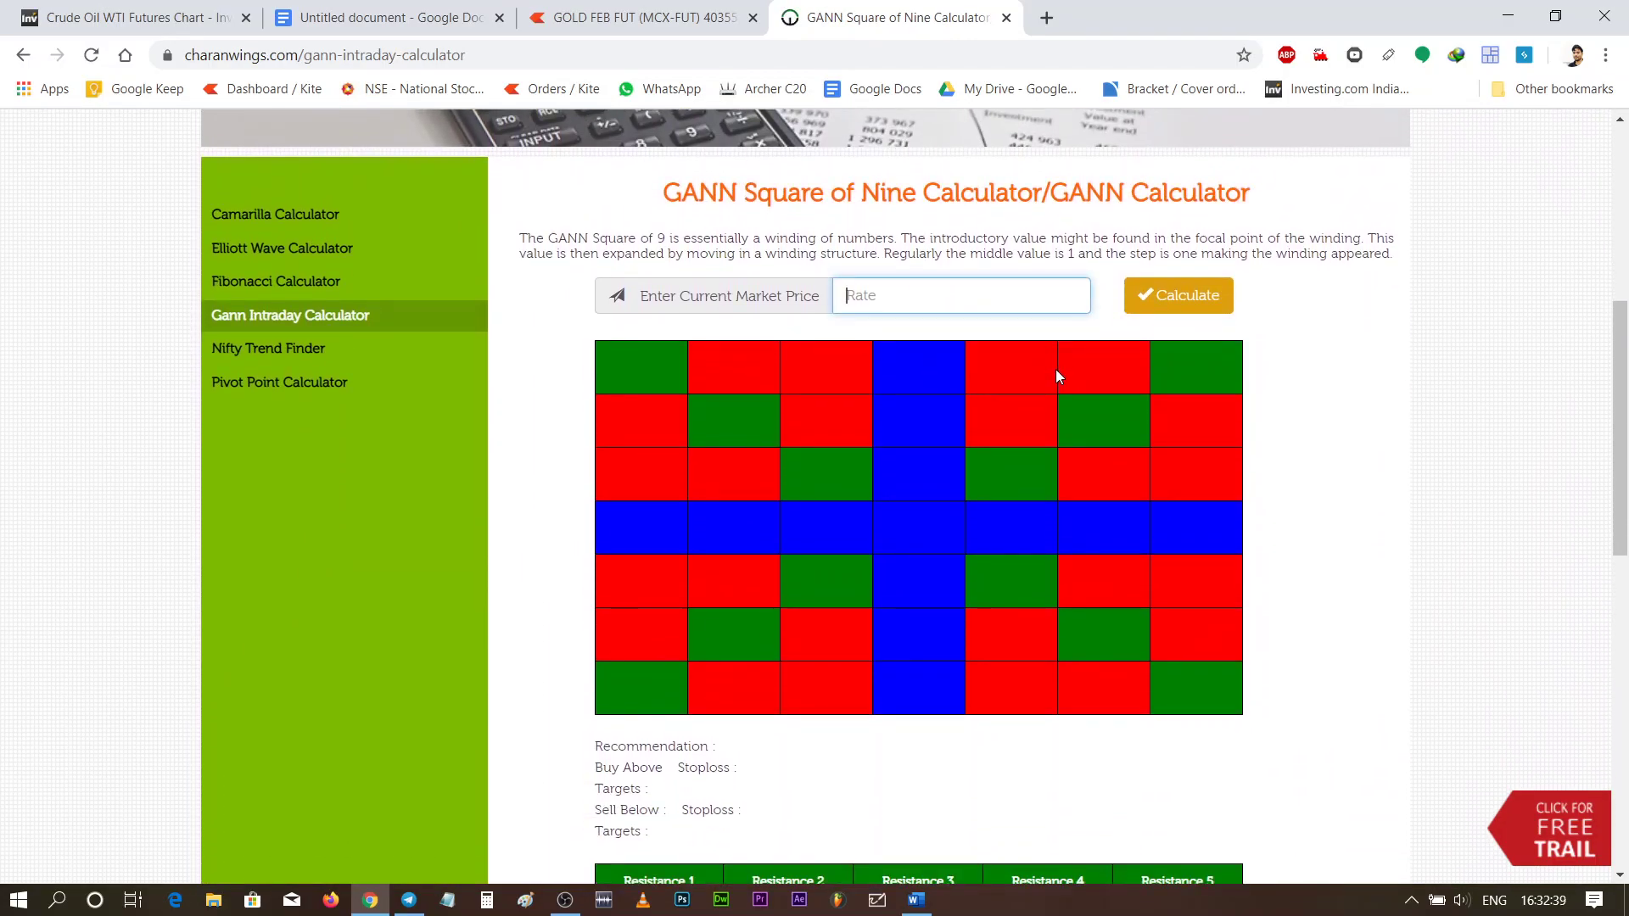
text(4000)
click(1171, 303)
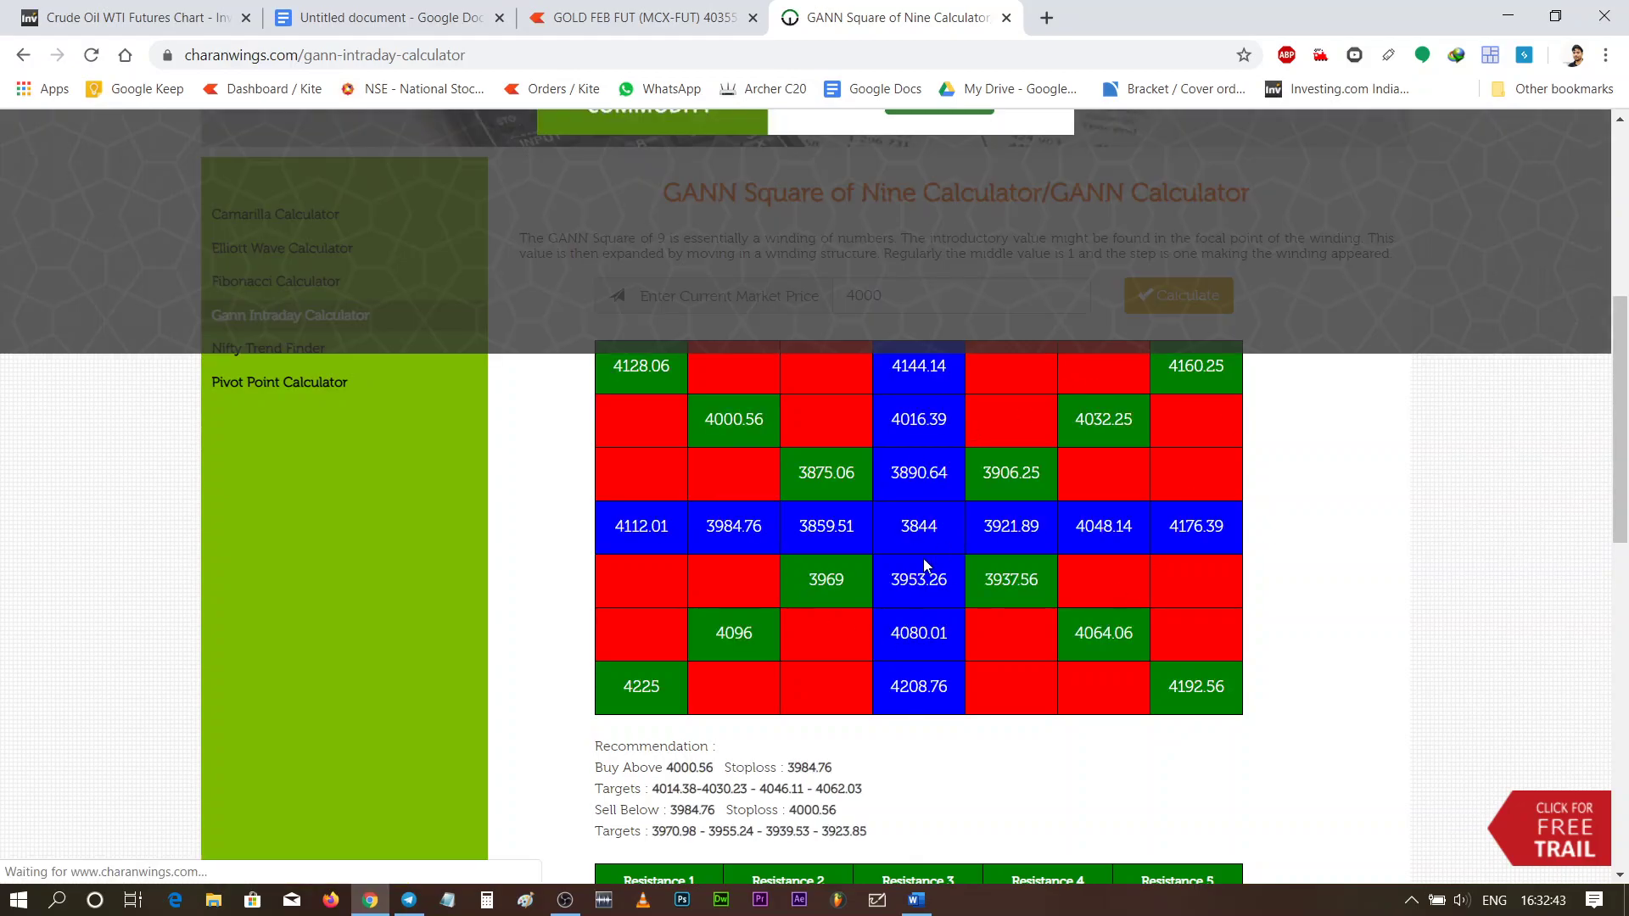
Dismiss the signup popup and review the resistance and support levels (buy above 4000.56, sell below 3984.76)
scroll(923, 559, down, 5)
click(1074, 333)
scroll(1060, 424, up, 3)
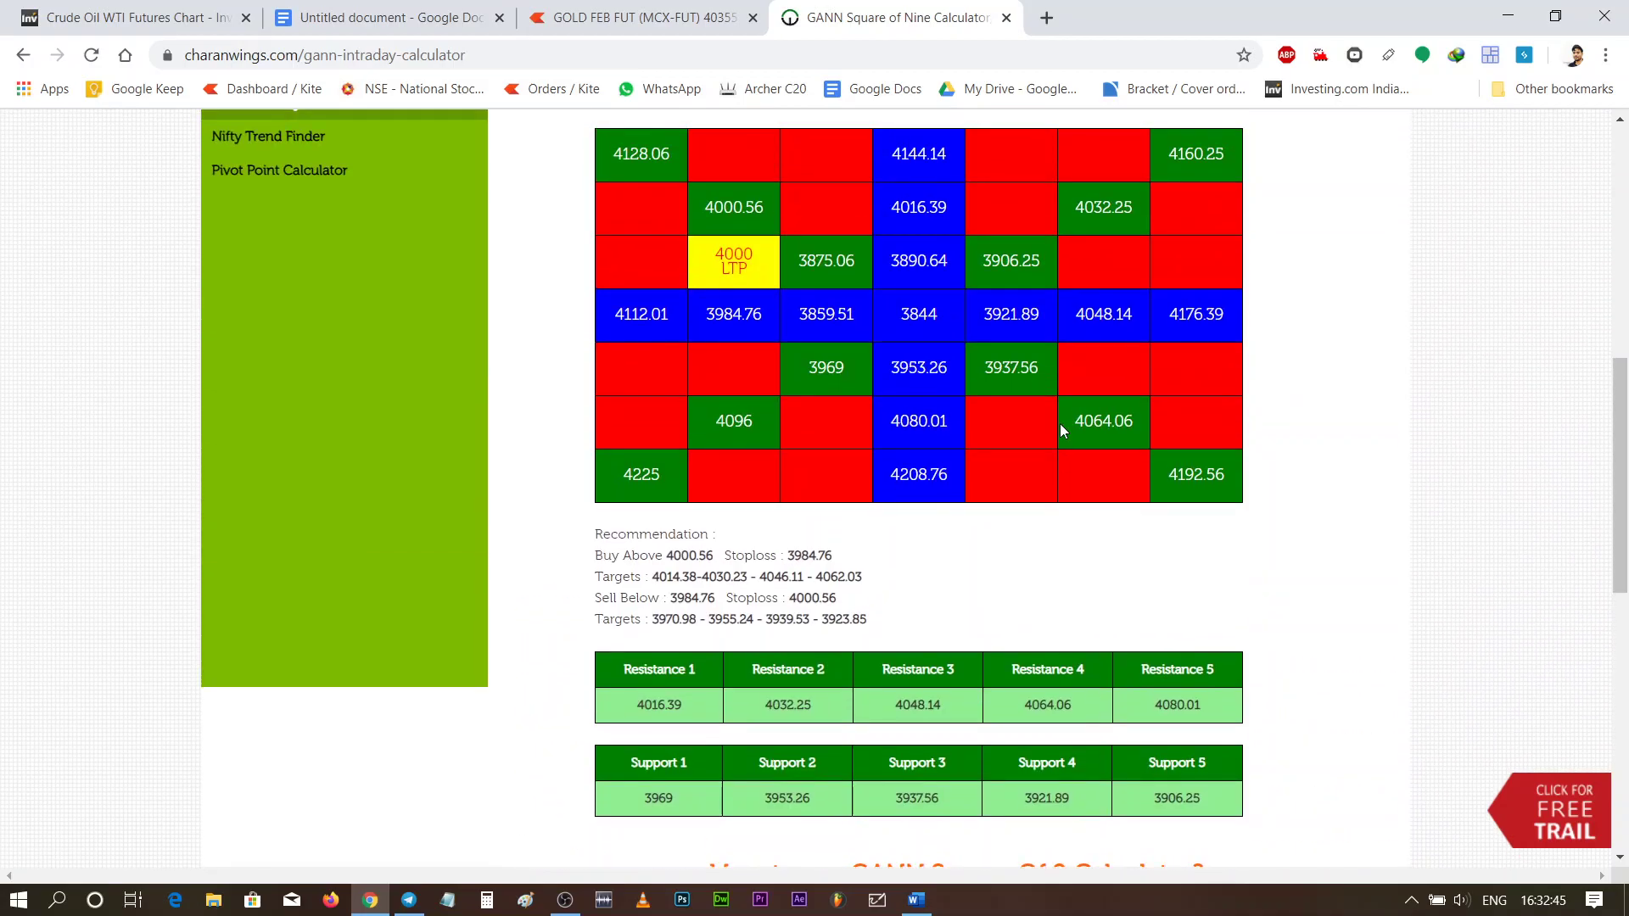
scroll(1061, 424, down, 3)
scroll(1058, 424, up, 5)
scroll(1057, 424, down, 2)
scroll(1040, 379, up, 2)
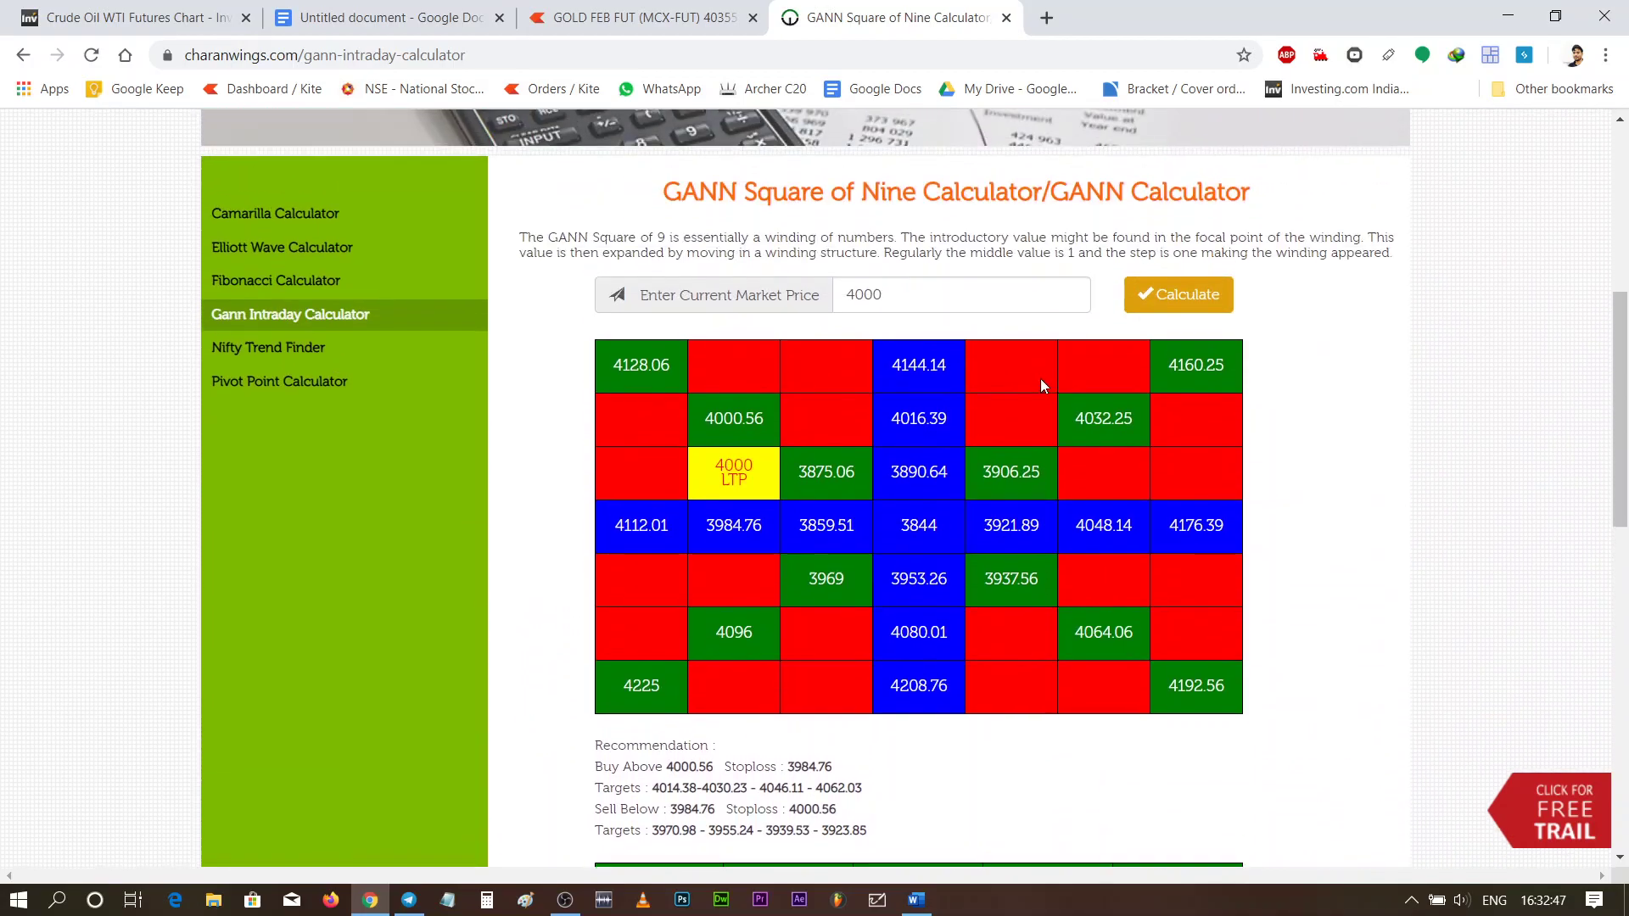
scroll(896, 339, down, 3)
scroll(815, 390, down, 1)
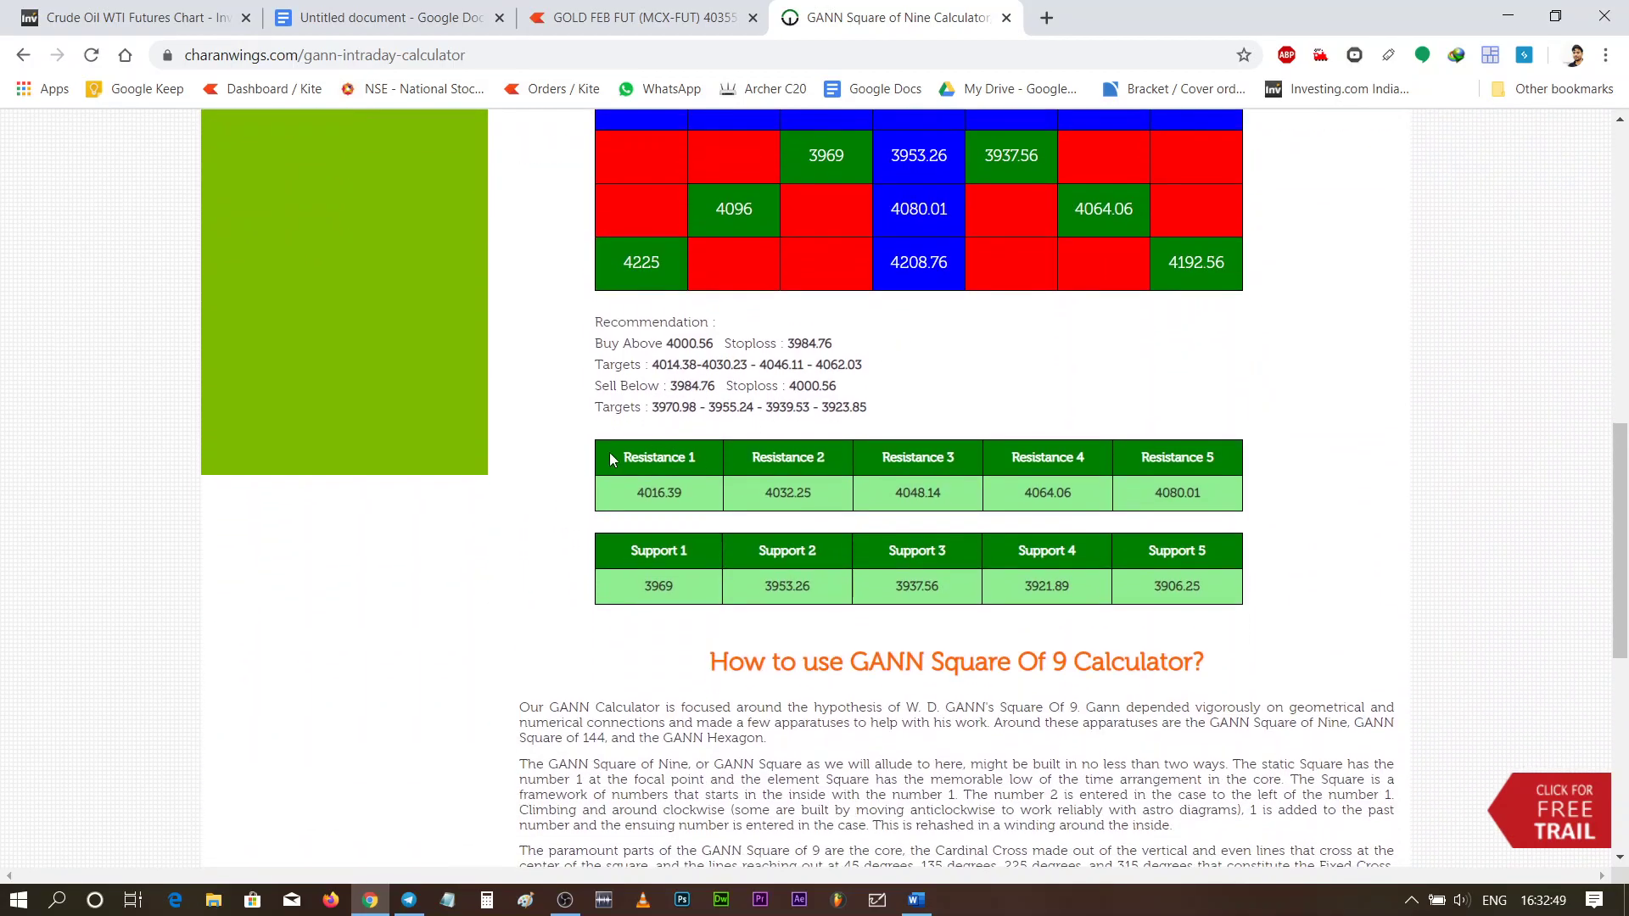
drag(609, 459, 1098, 464)
click(1153, 458)
drag(782, 552, 873, 543)
scroll(1110, 486, down, 3)
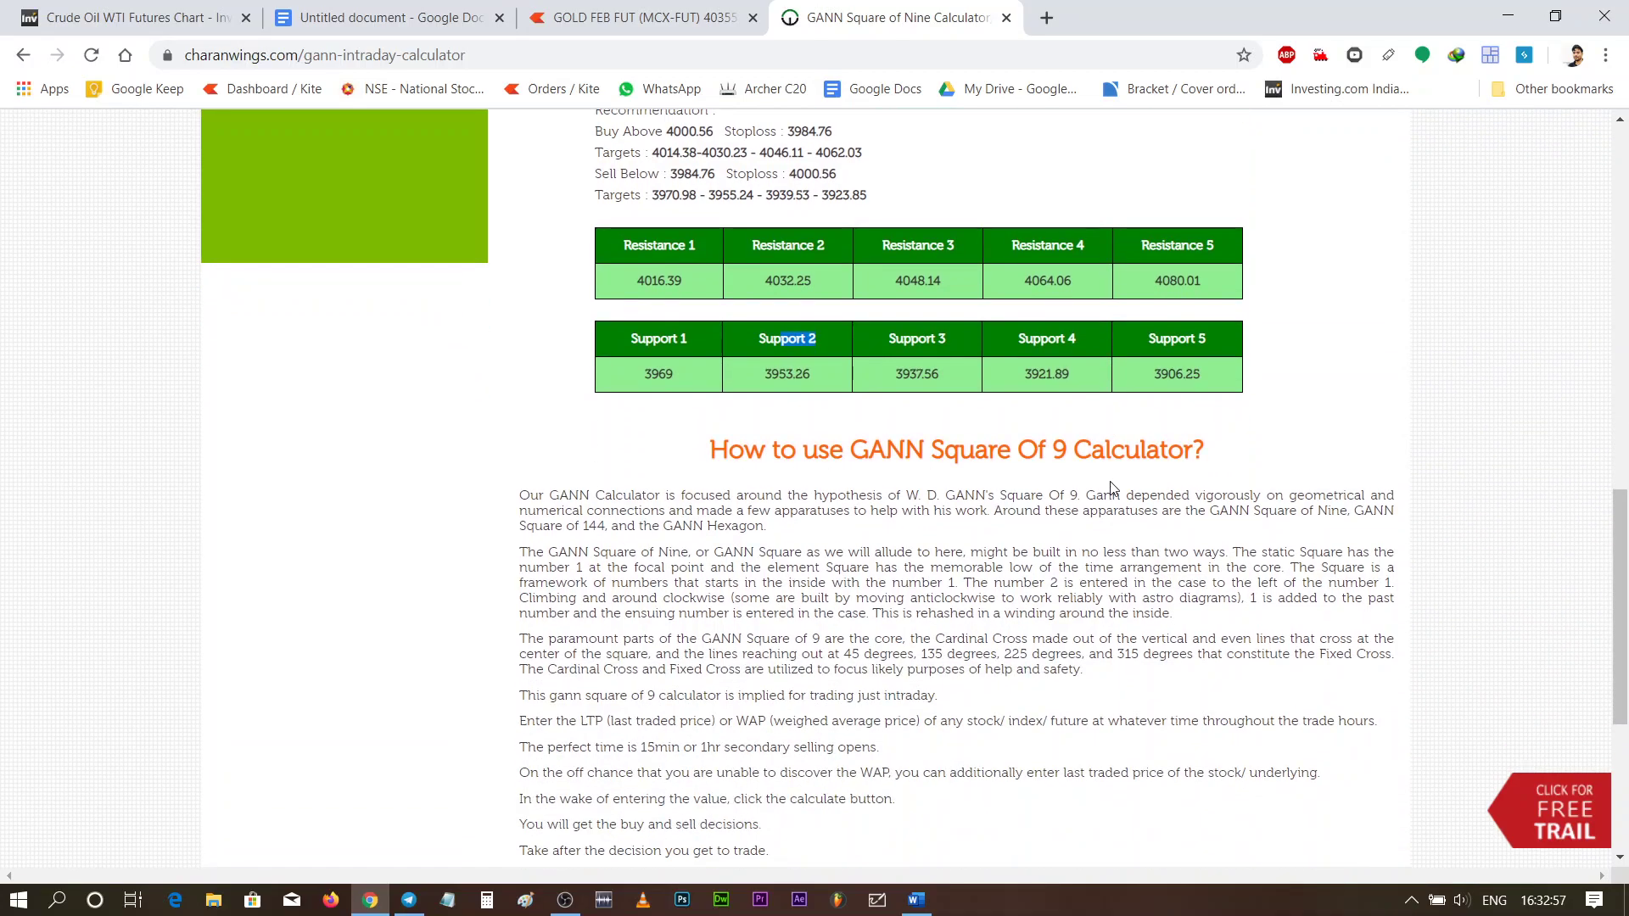
scroll(1110, 487, up, 4)
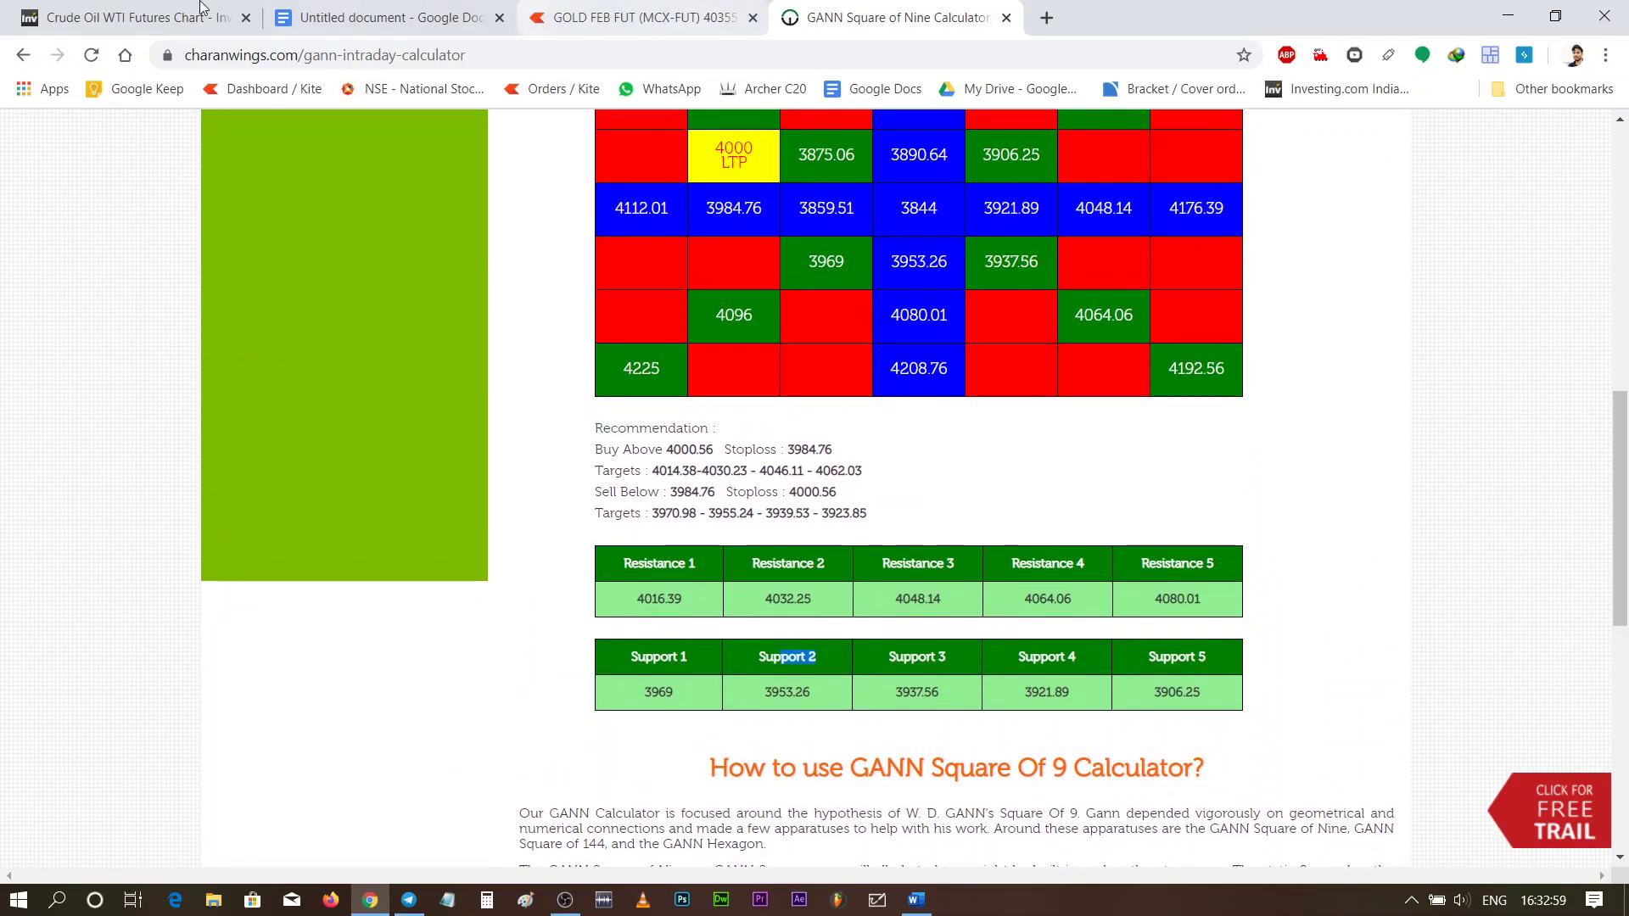
click(127, 17)
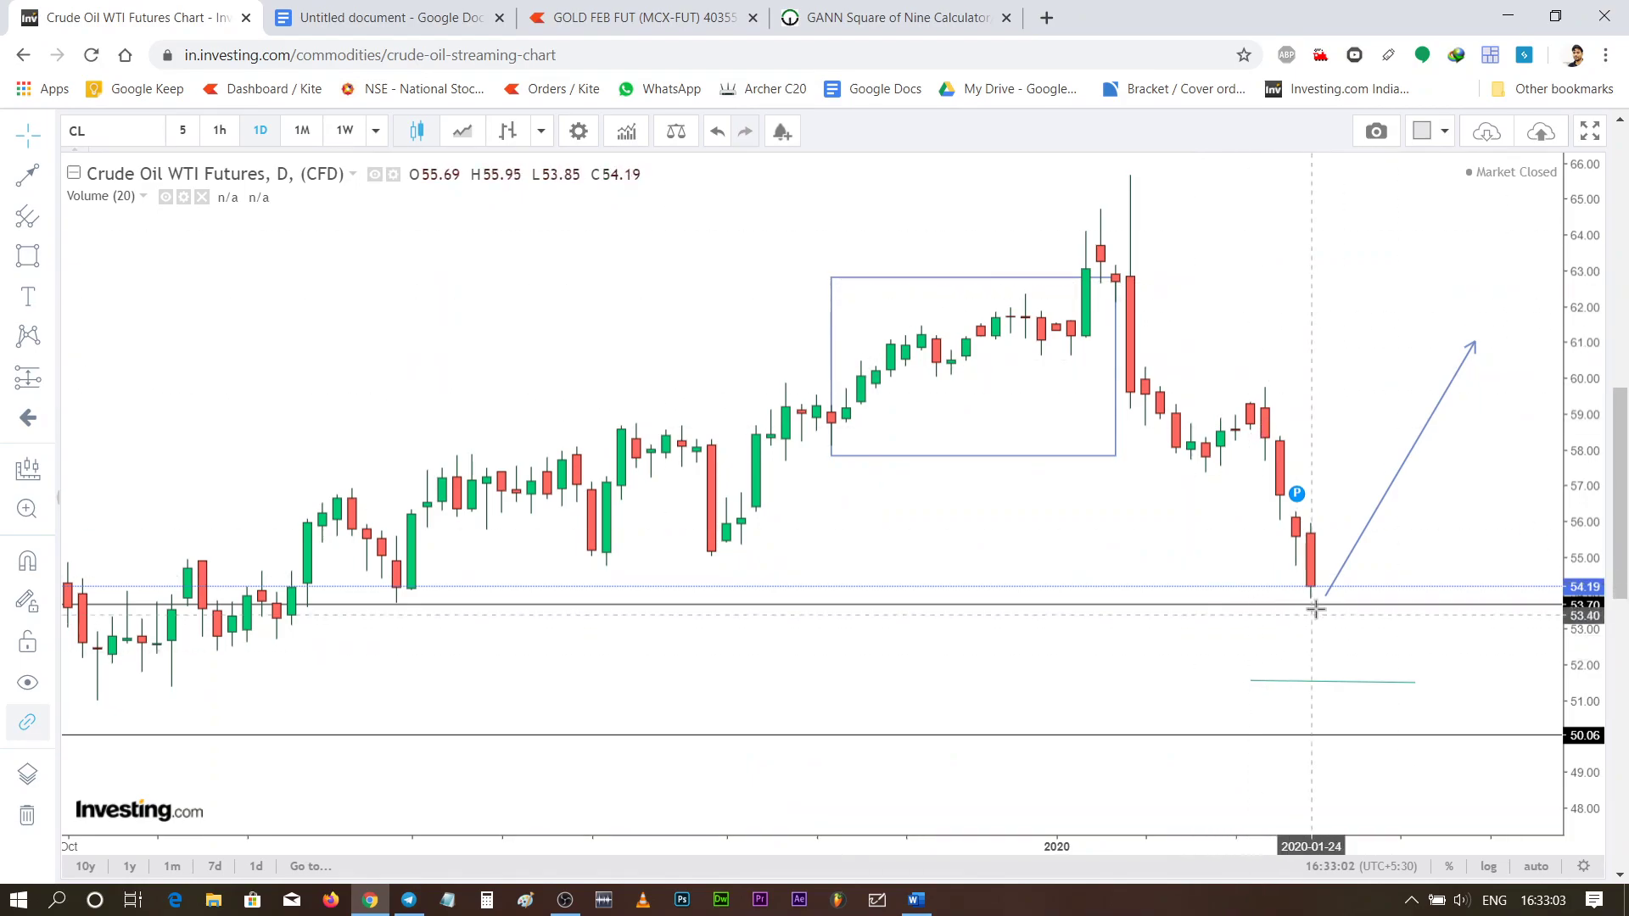
Pan and zoom the crude oil chart to leave room past the latest candle near the recent low
drag(1272, 521, 968, 497)
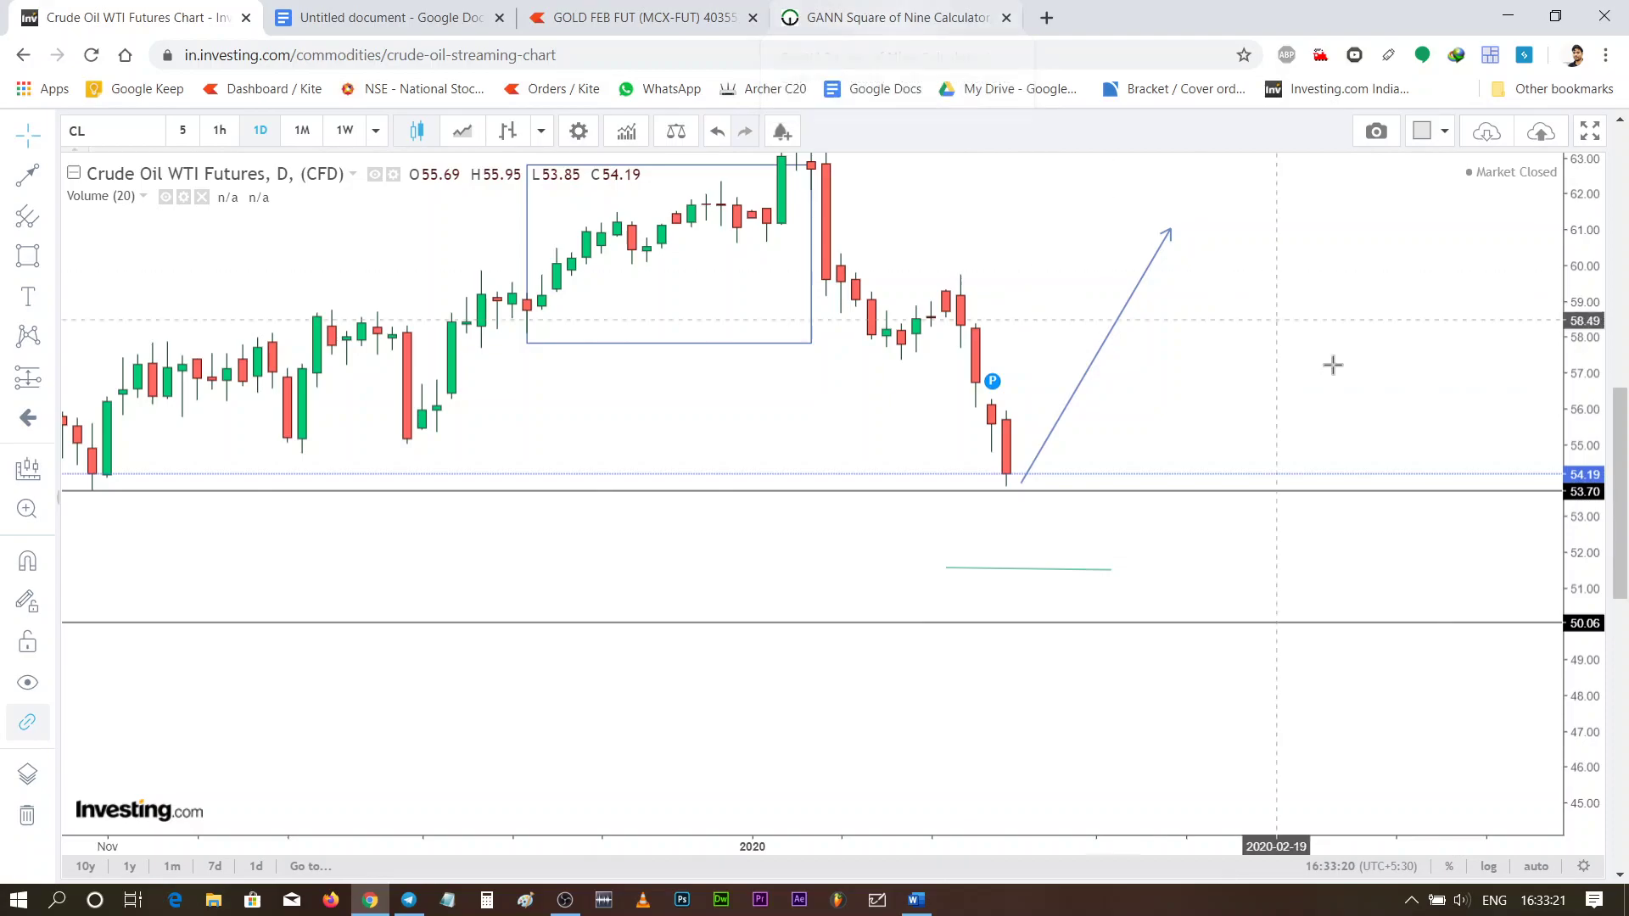
drag(1273, 365, 1208, 344)
drag(1311, 379, 1321, 378)
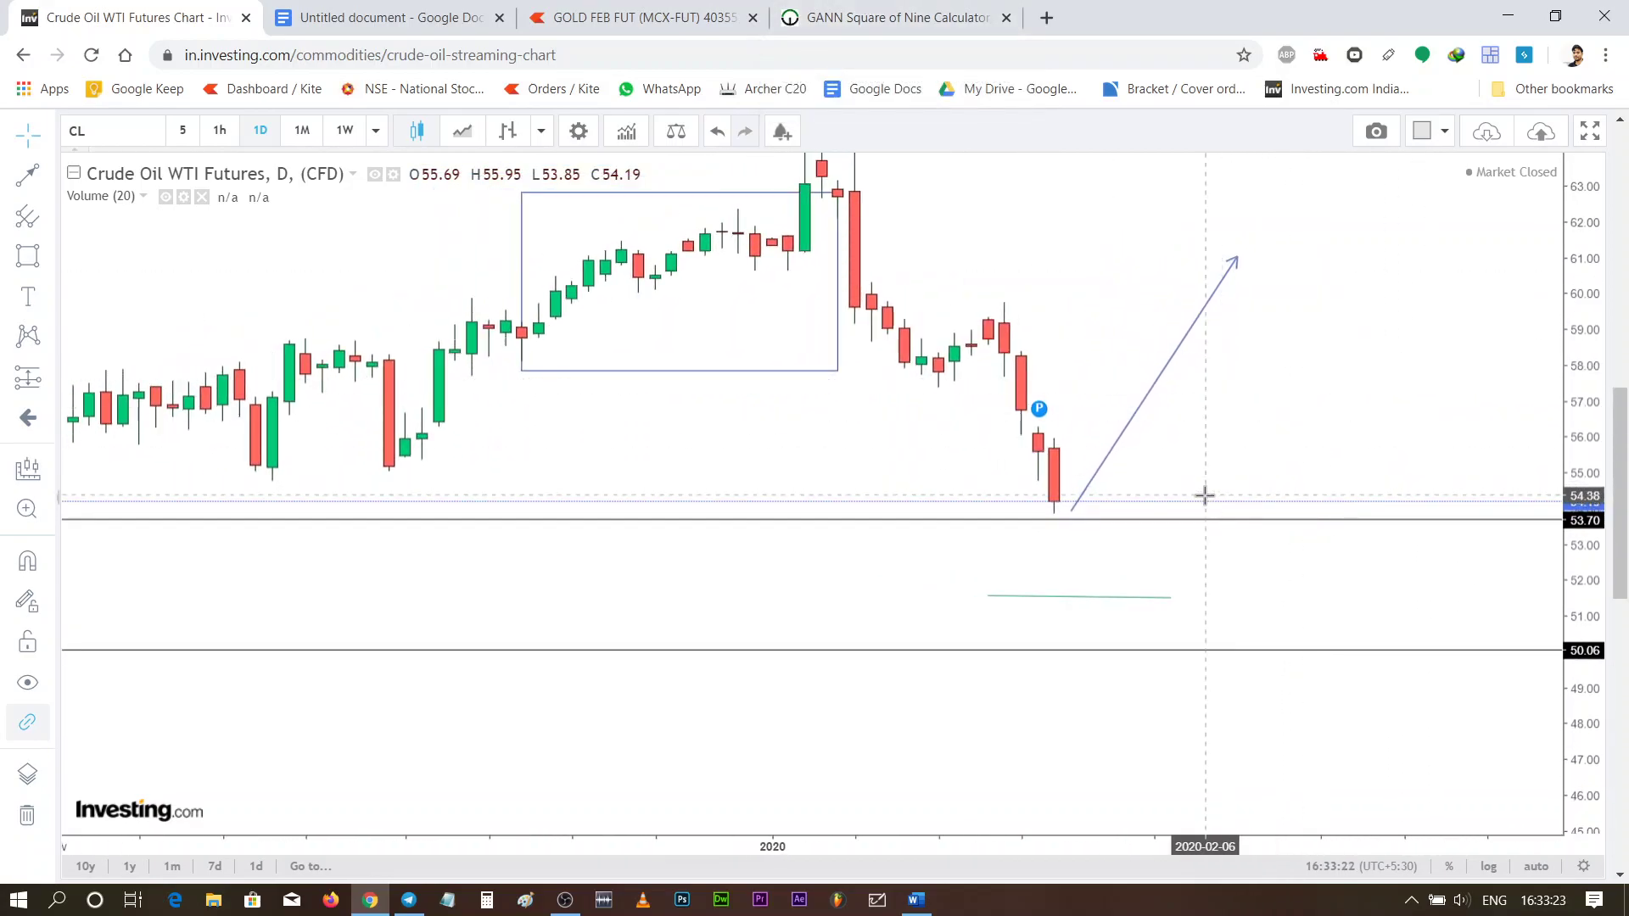
scroll(1389, 624, down, 1)
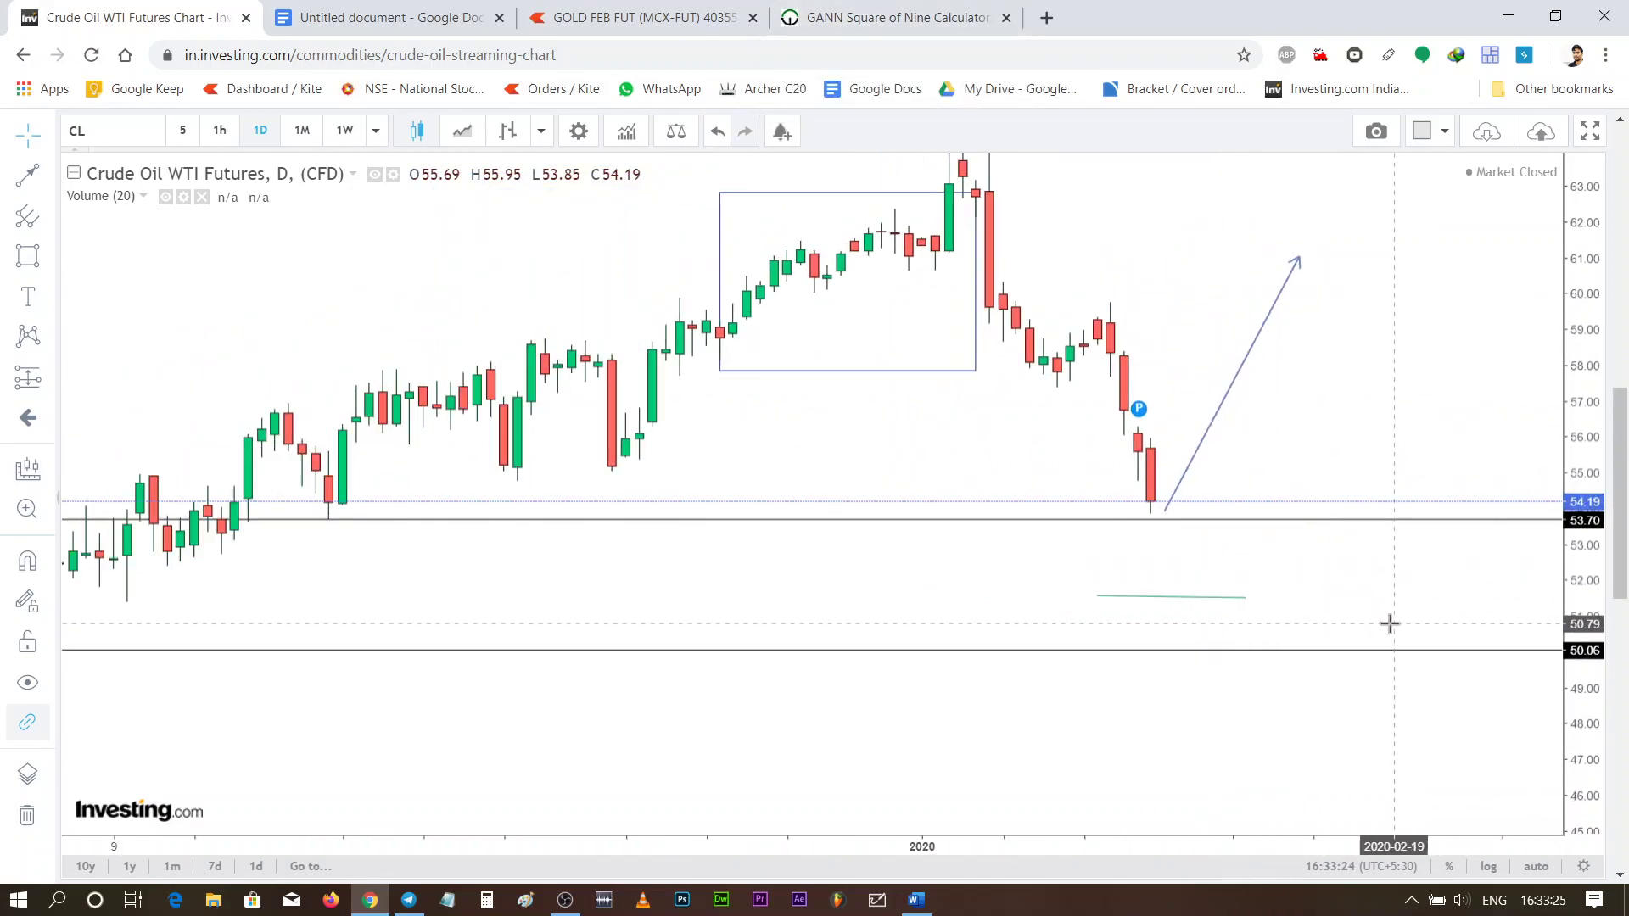
scroll(1290, 562, down, 1)
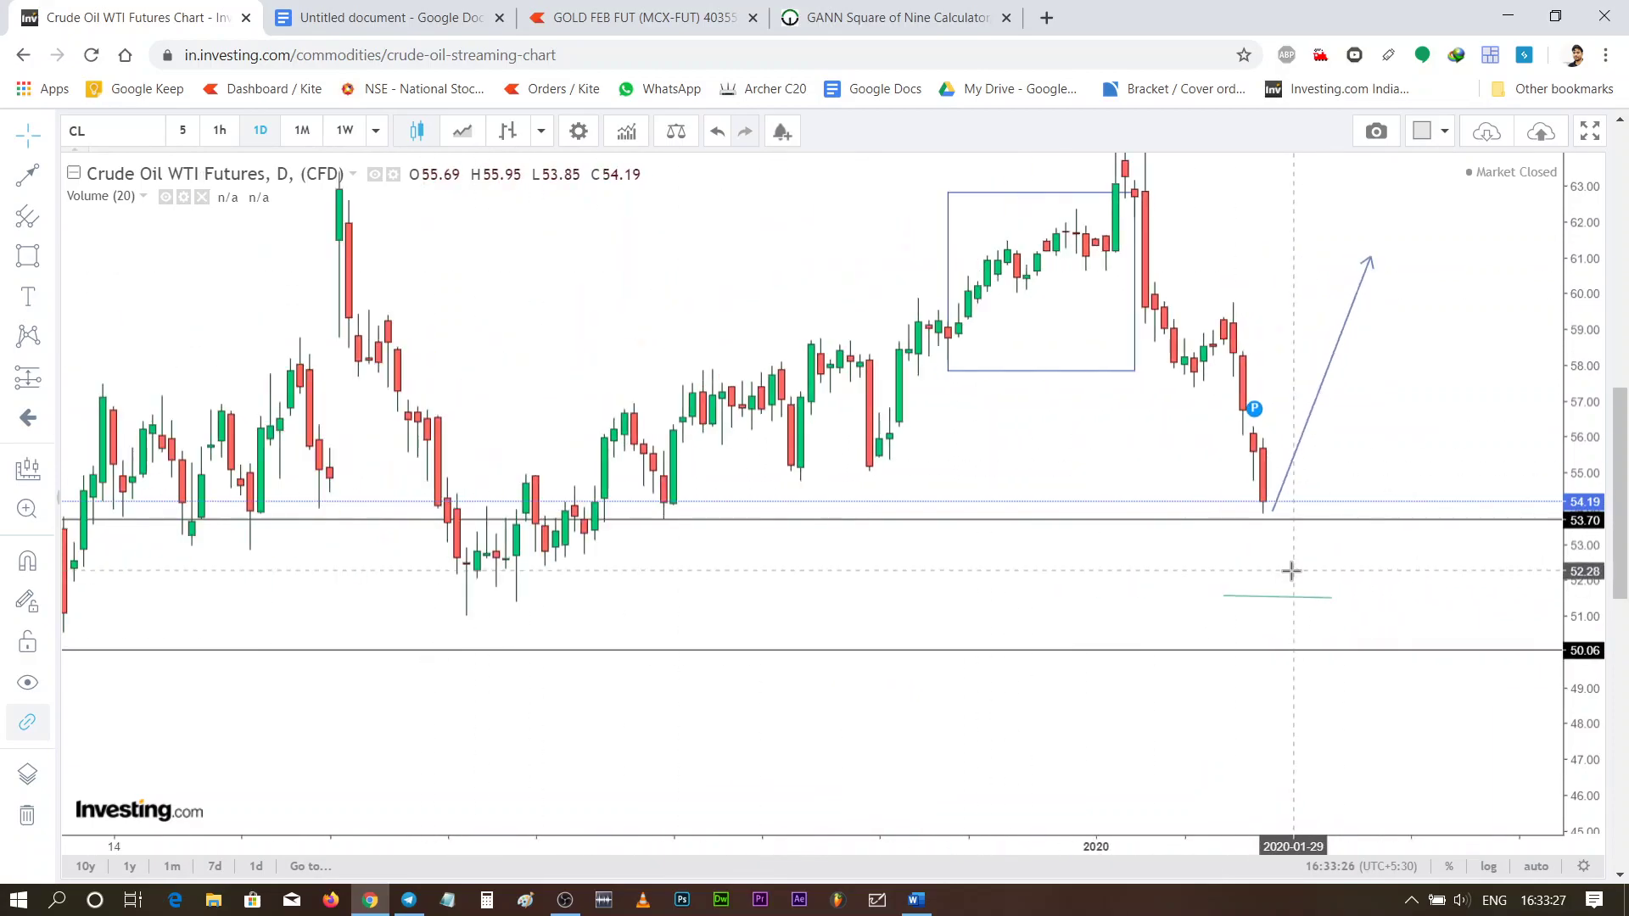
scroll(1244, 345, up, 1)
scroll(1252, 407, up, 1)
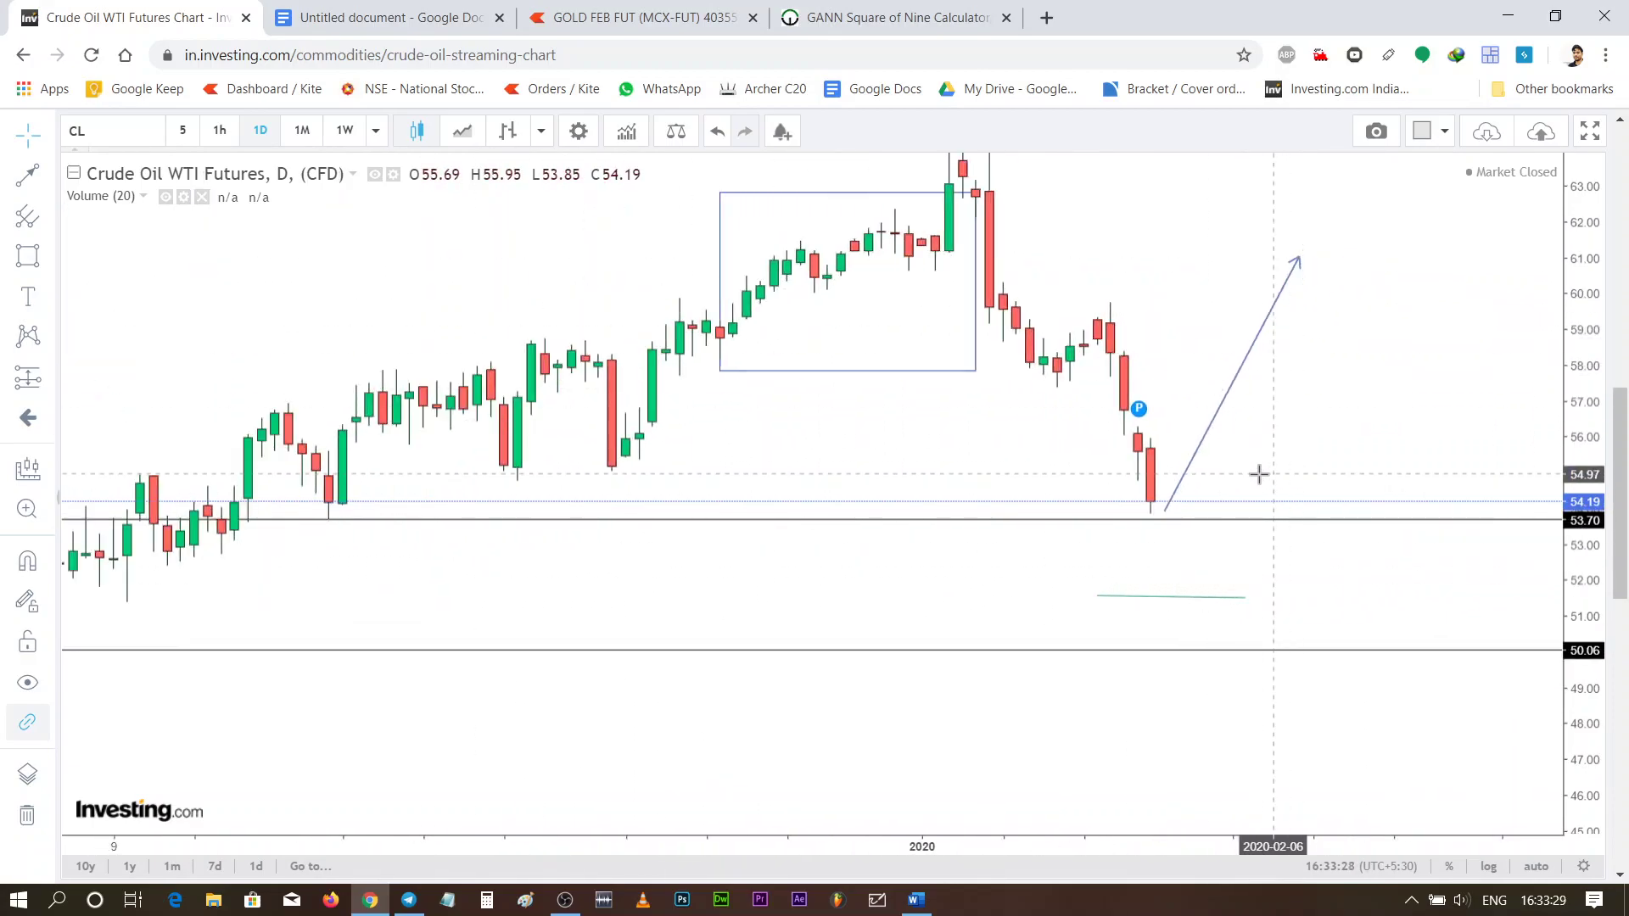
scroll(1239, 484, up, 1)
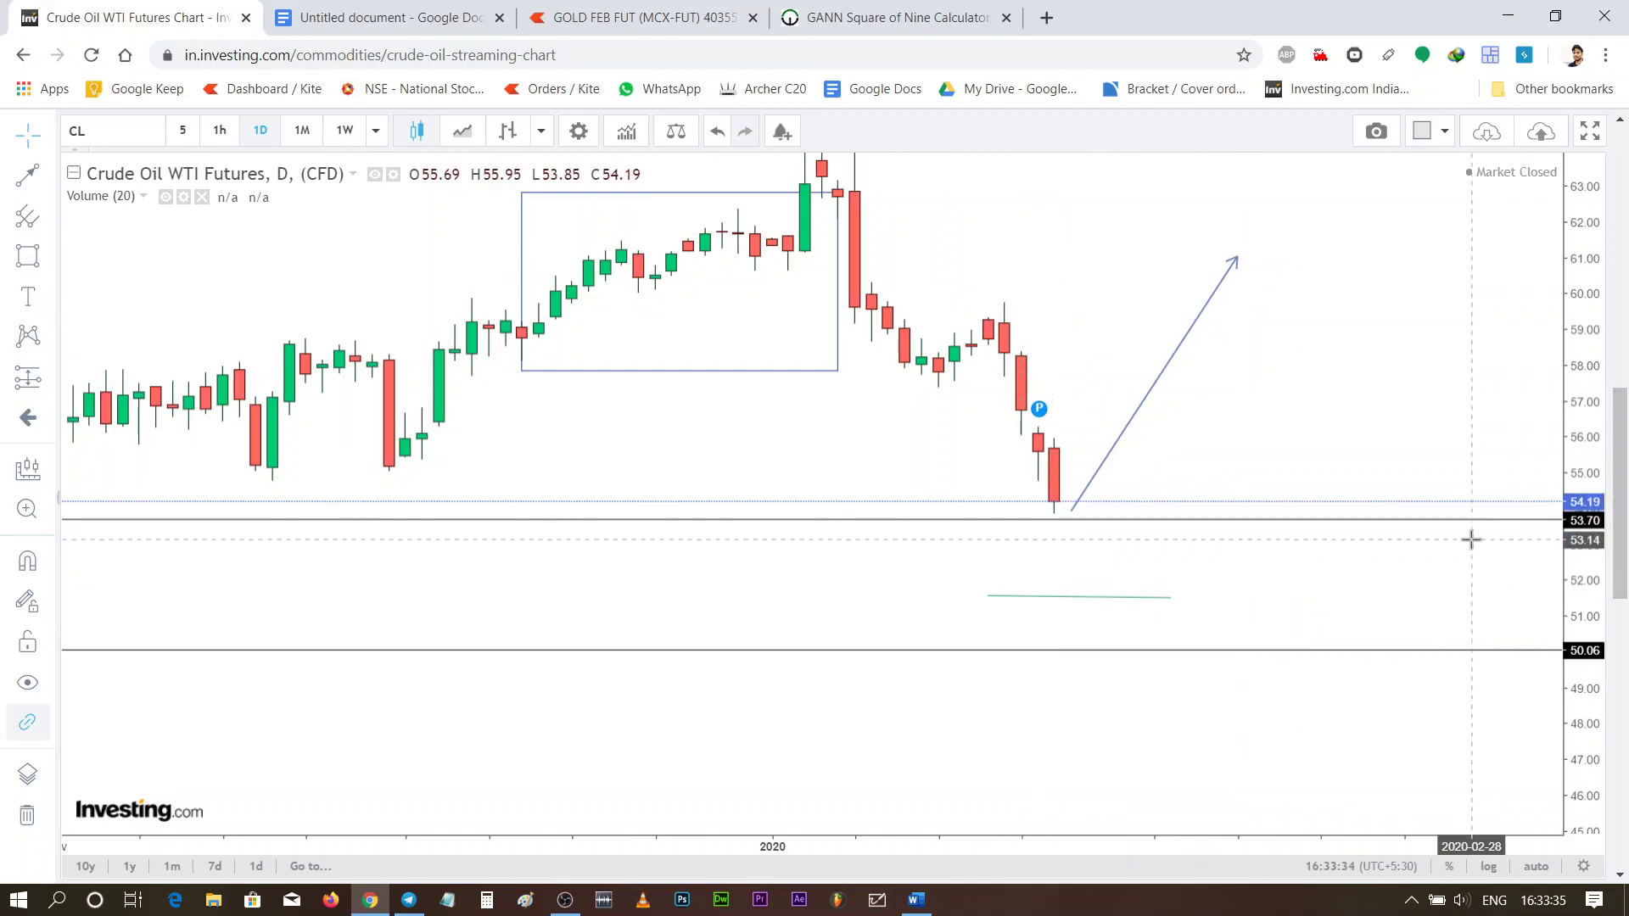
Touch up and deselect the 53.70 support line, then bring up the pitchfork, Gann and Fib tools
drag(1418, 404, 1436, 331)
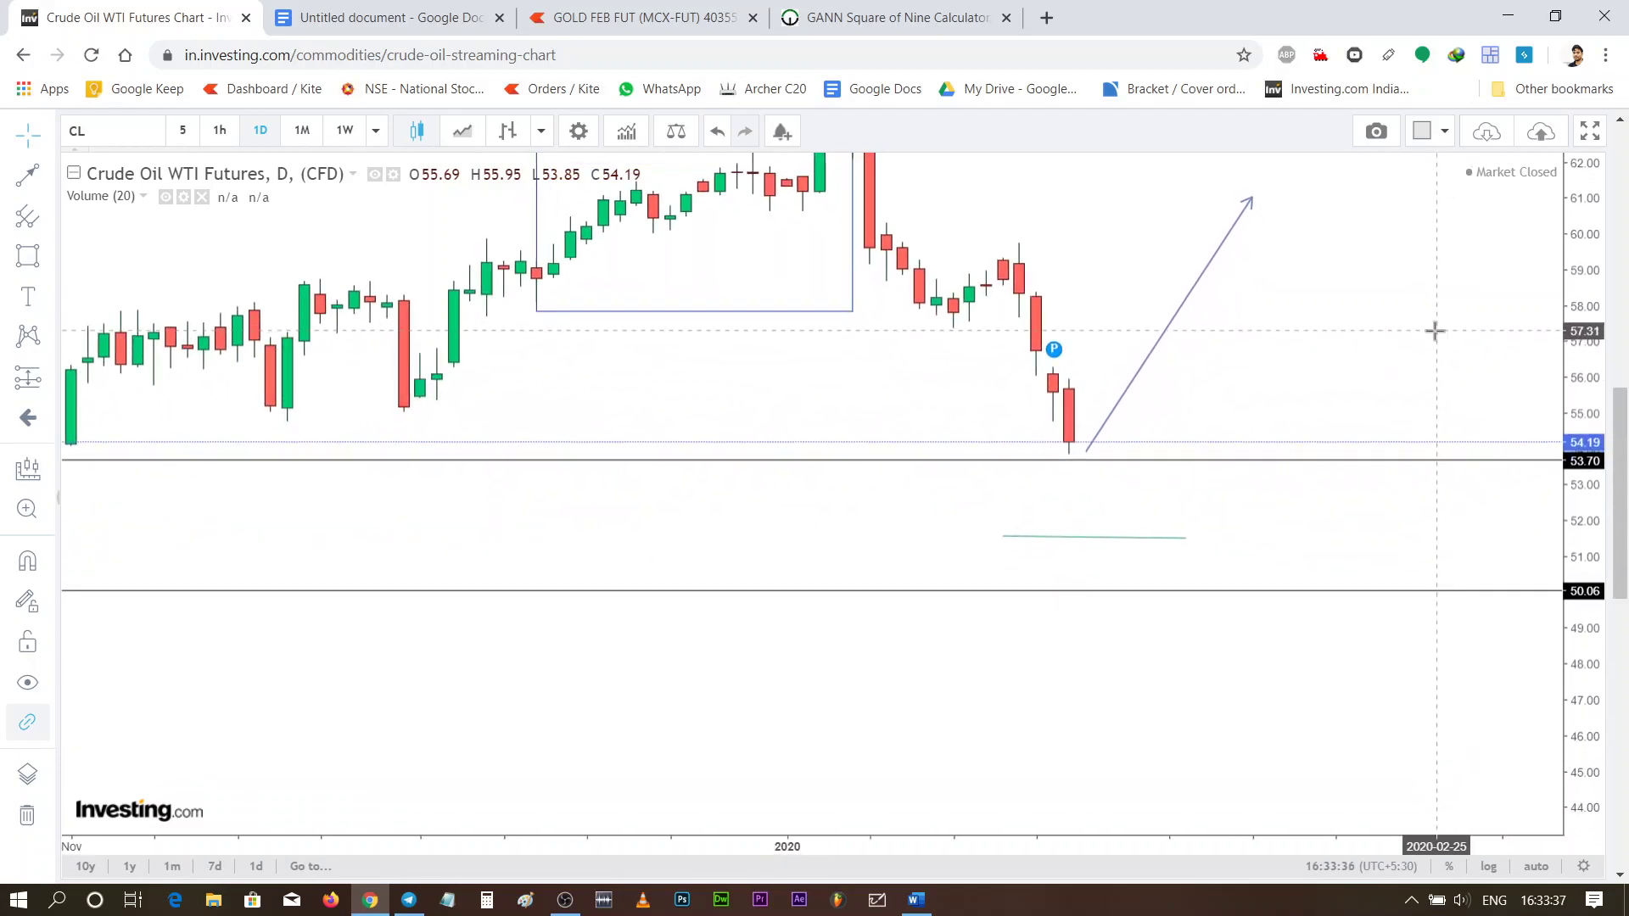
drag(1118, 461, 1119, 459)
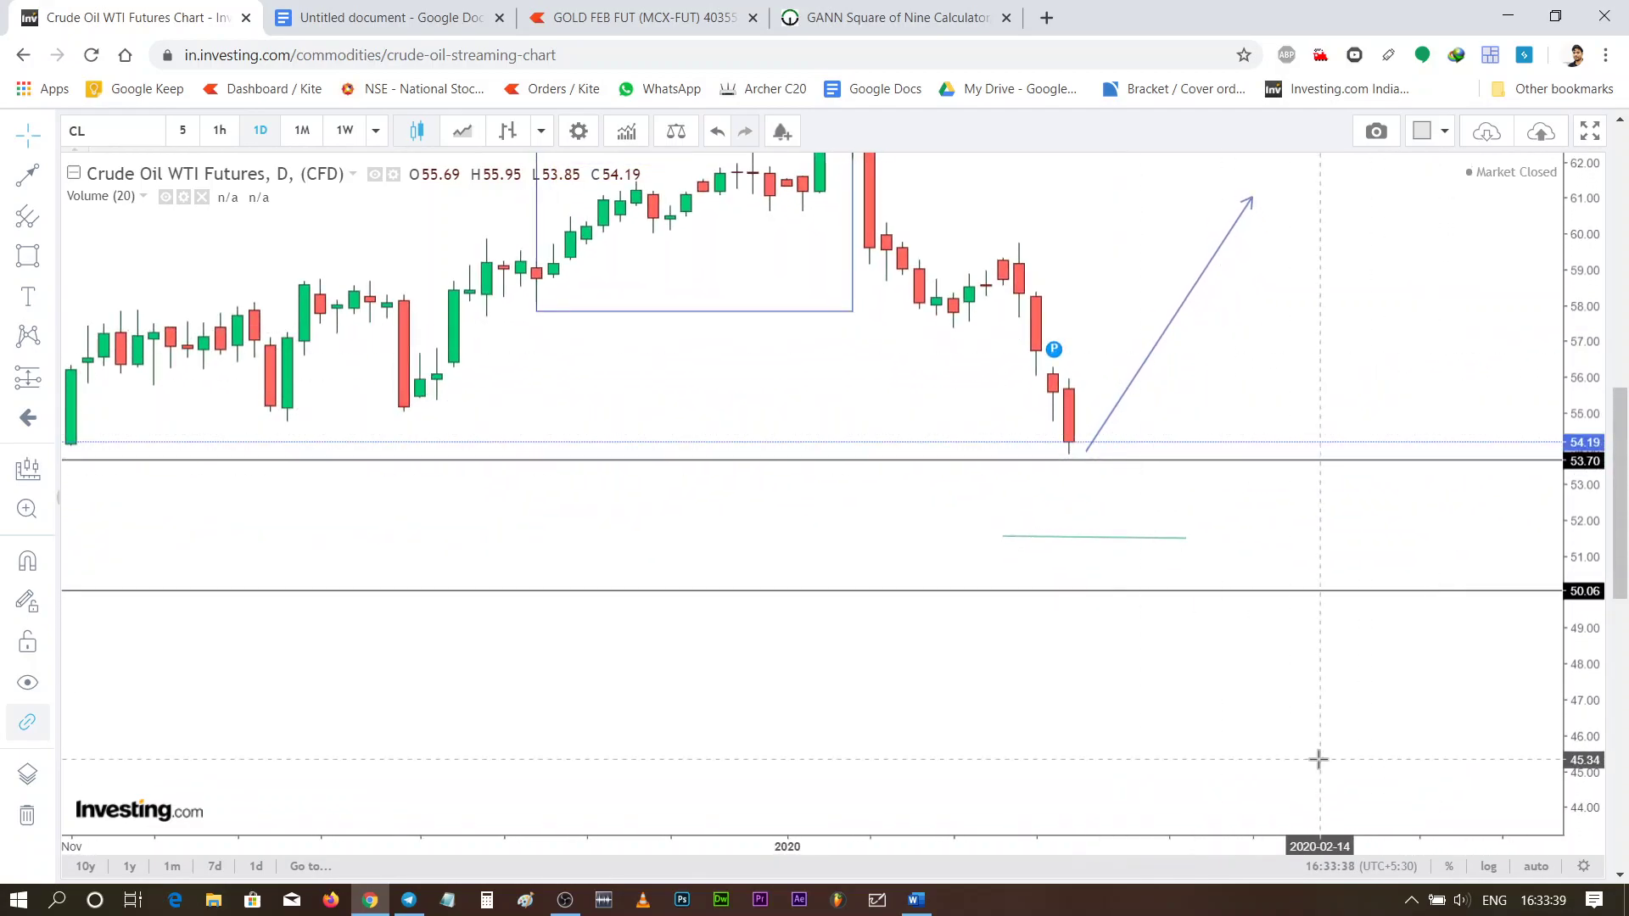
click(1419, 609)
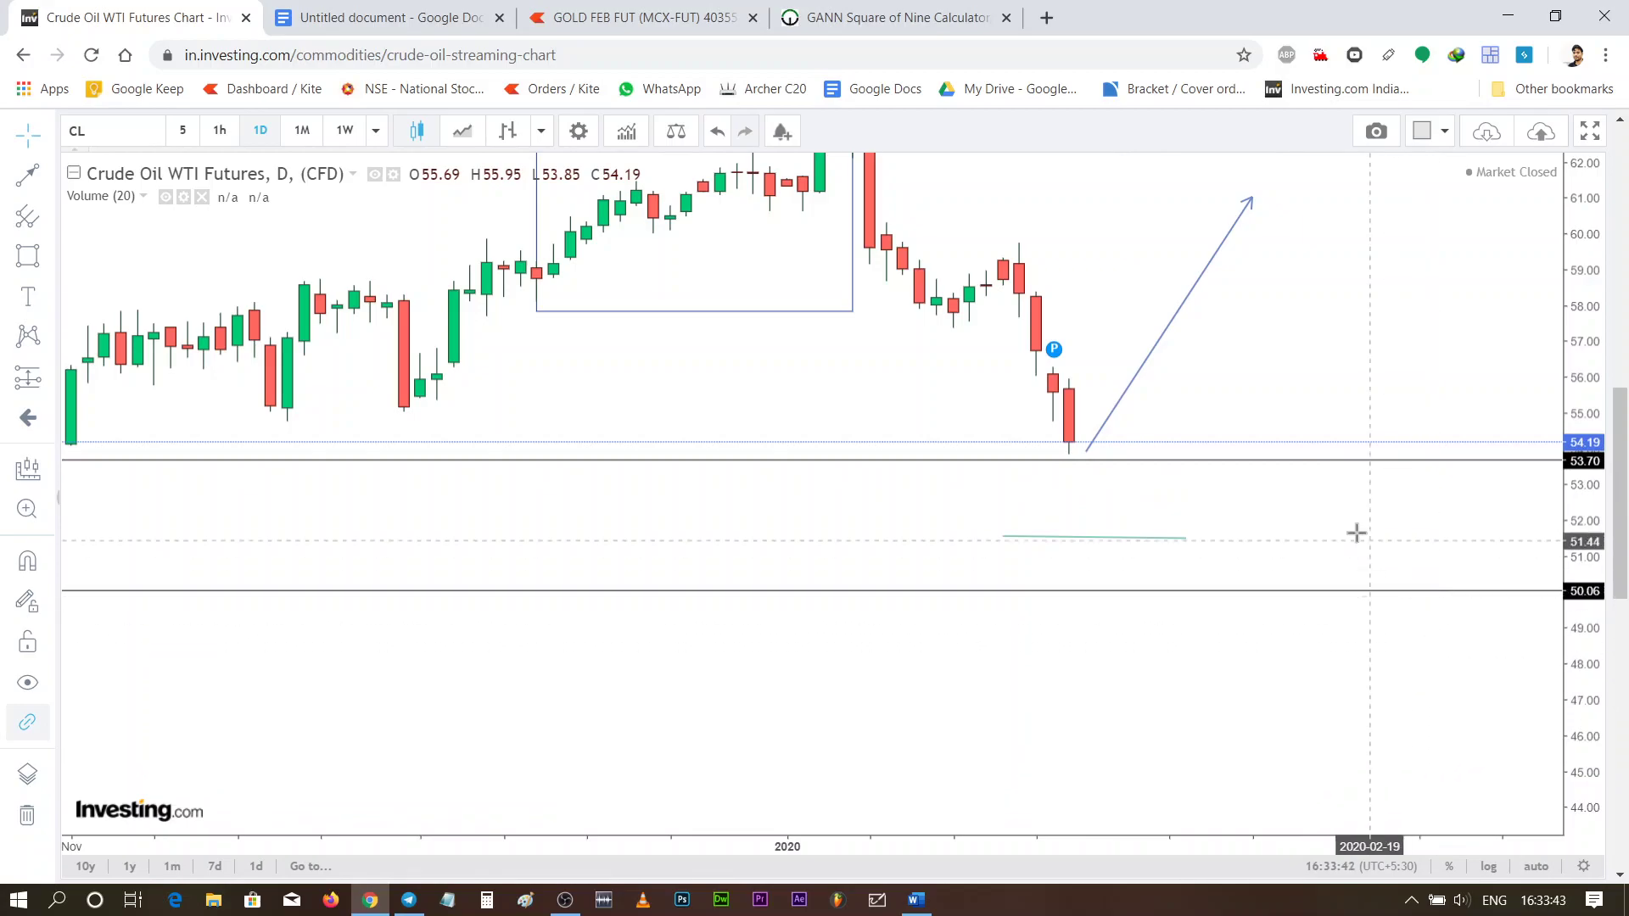
drag(1357, 531, 1386, 589)
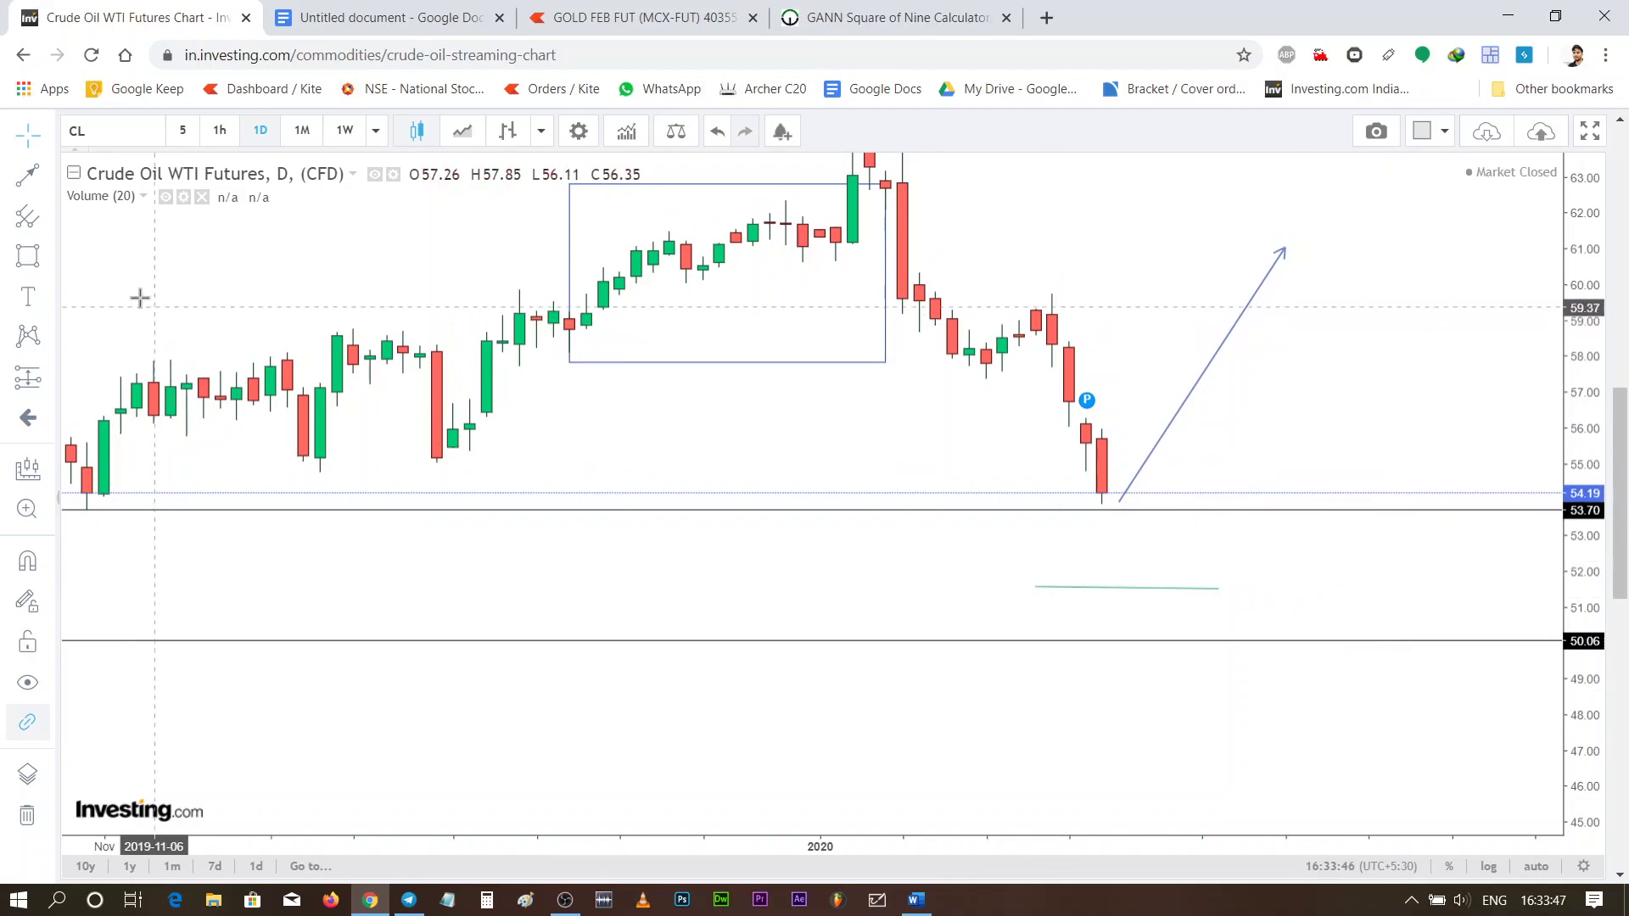
click(17, 228)
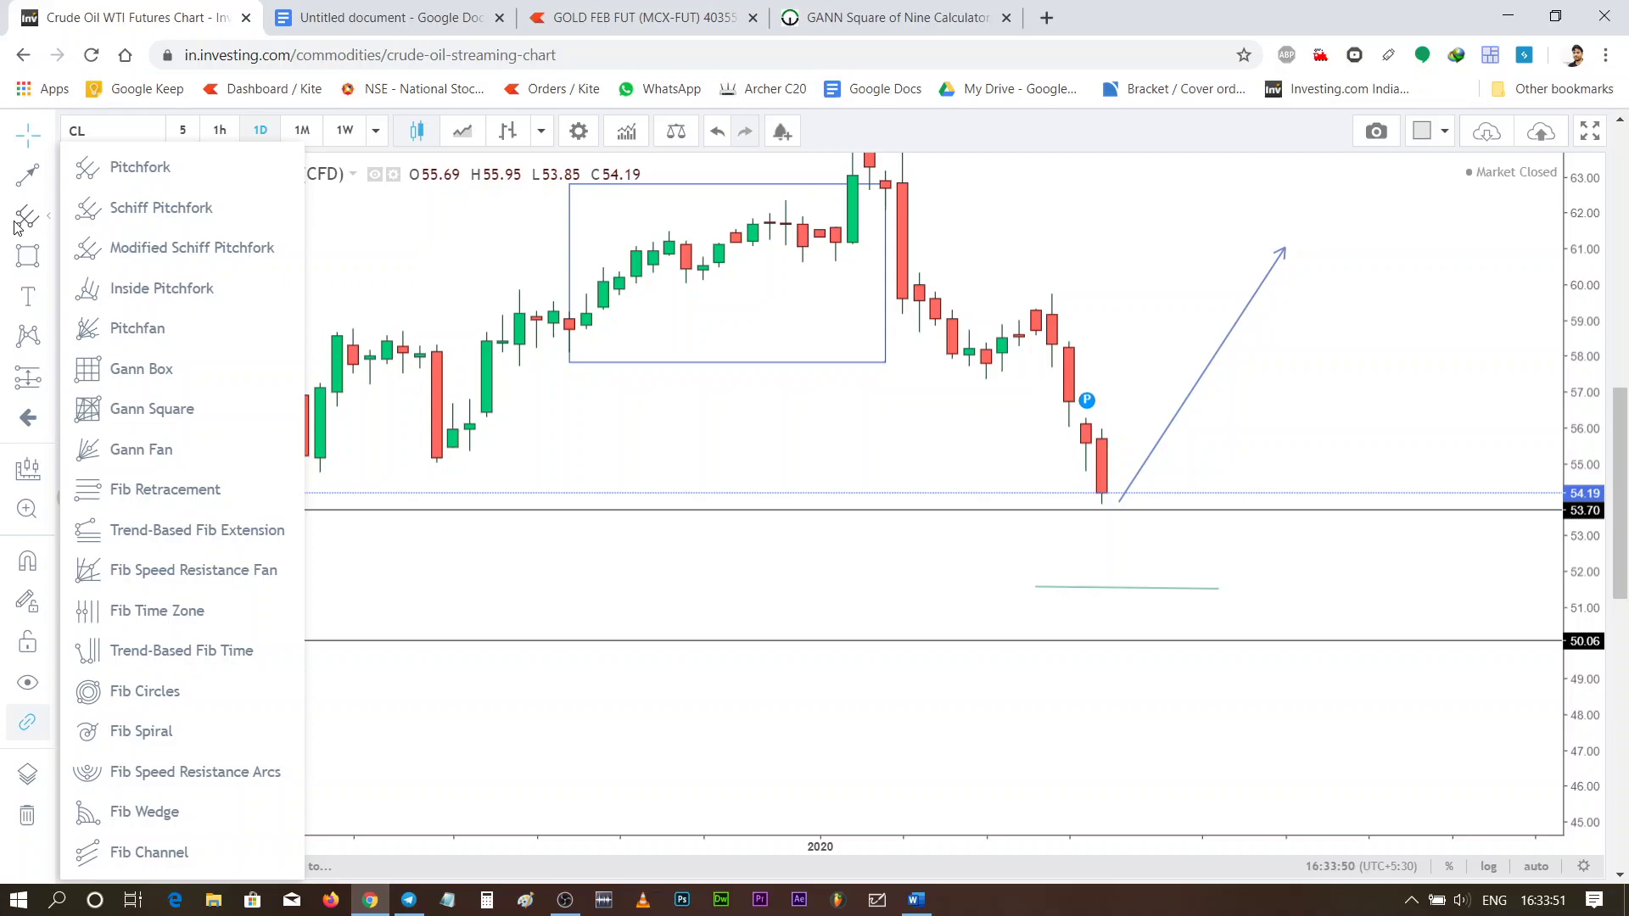
Look through the trend line, Gann/Fib and shape tool groups and choose the Brush tool
click(30, 178)
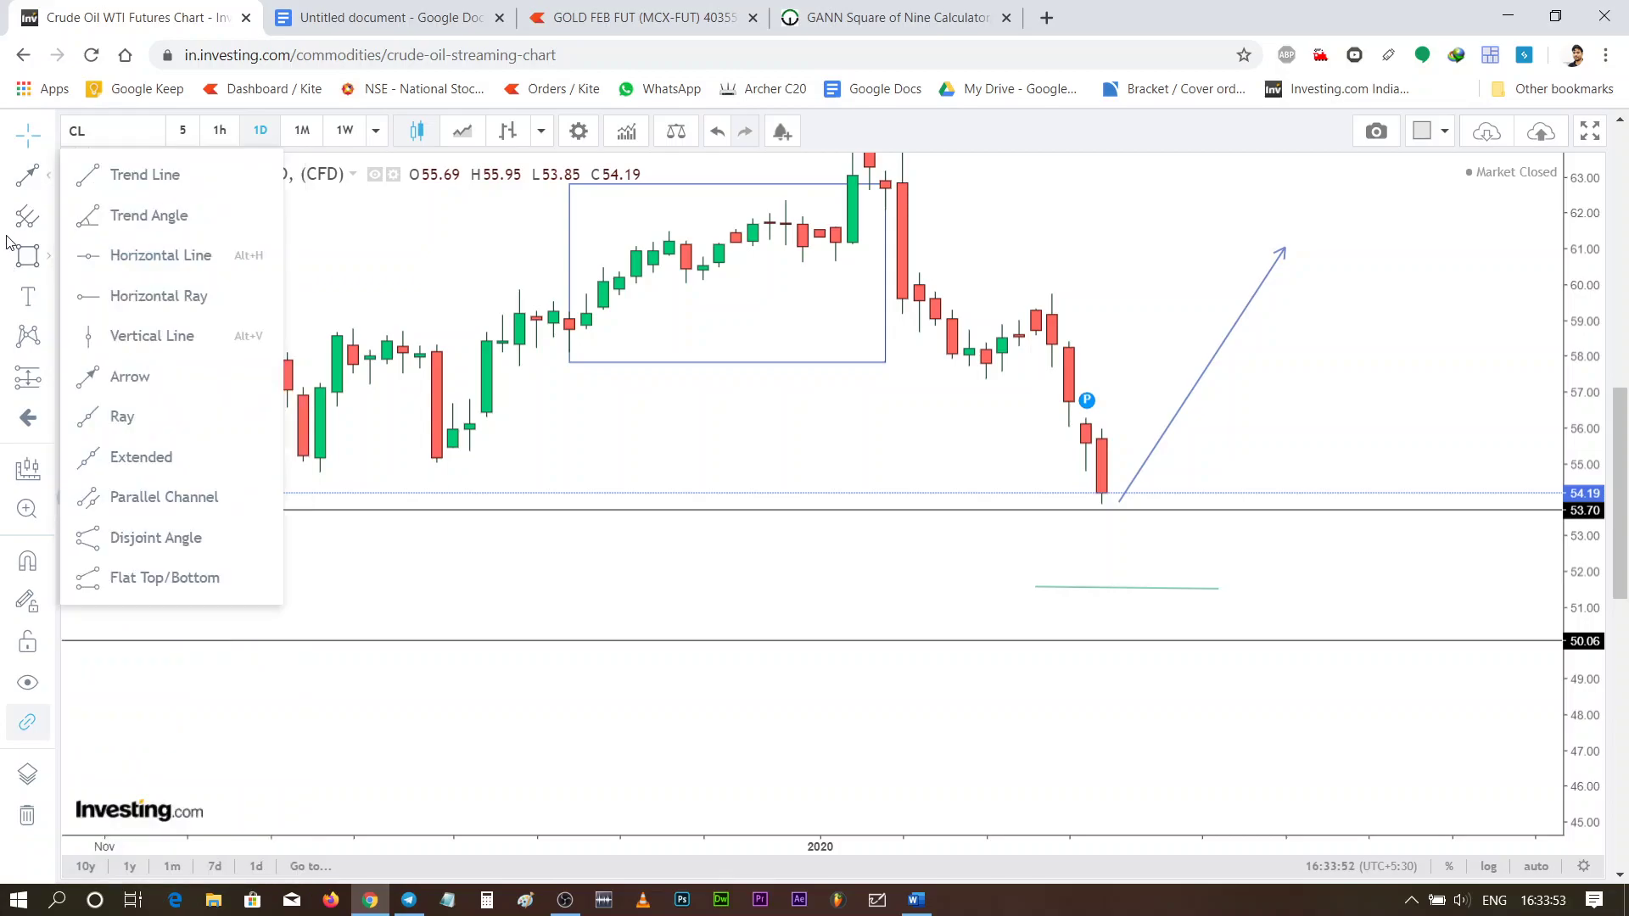
click(25, 220)
click(25, 265)
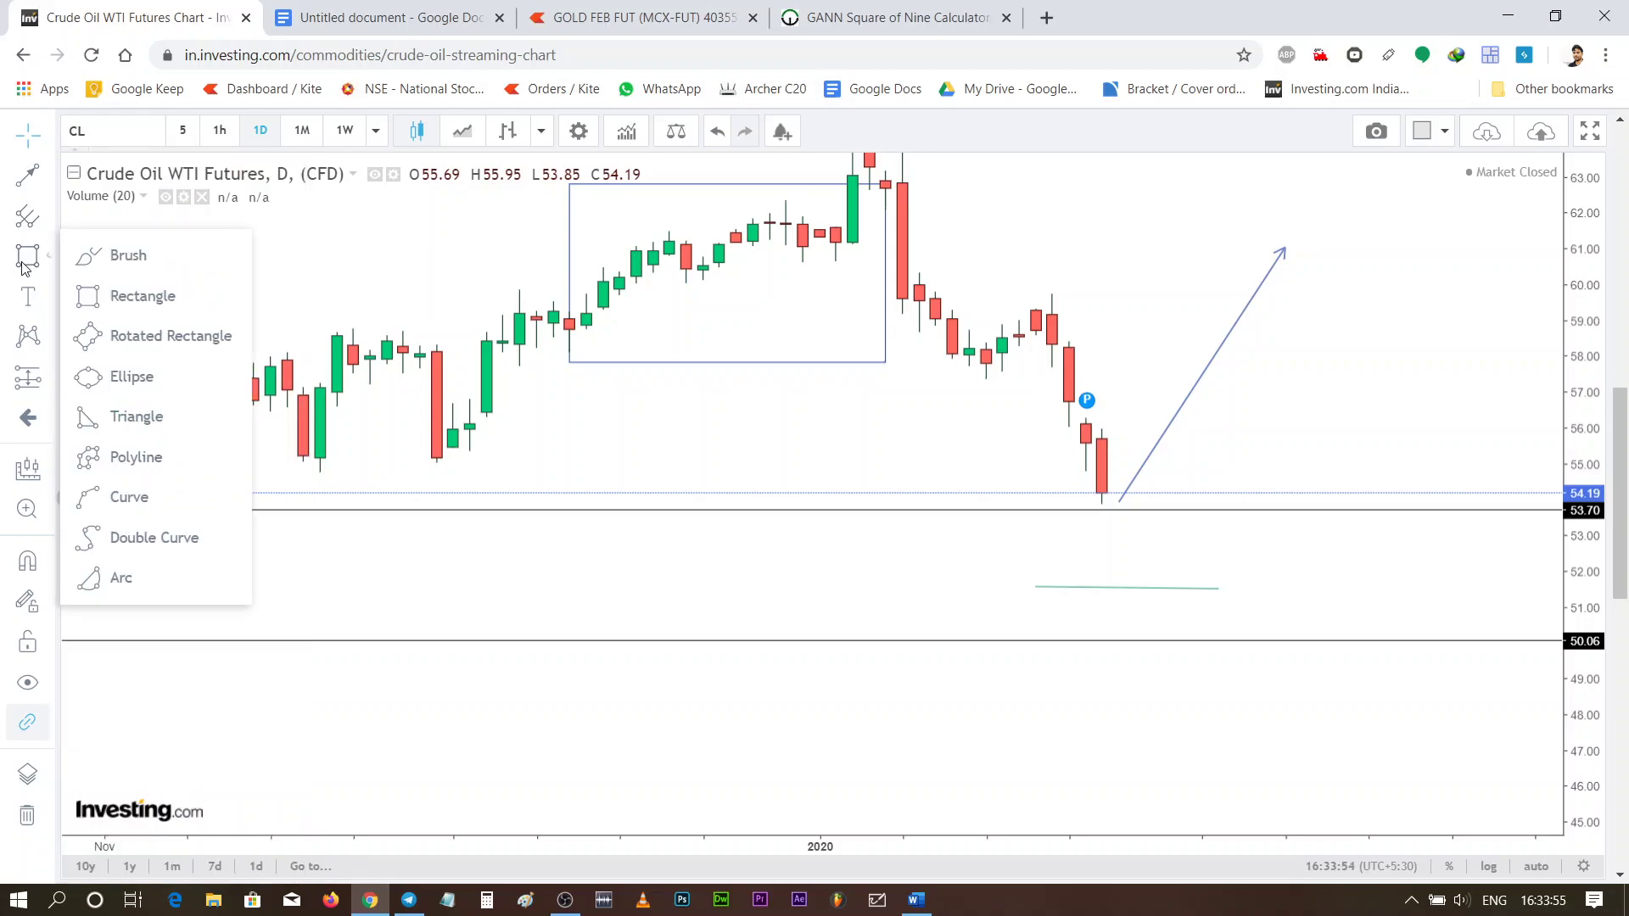
click(127, 255)
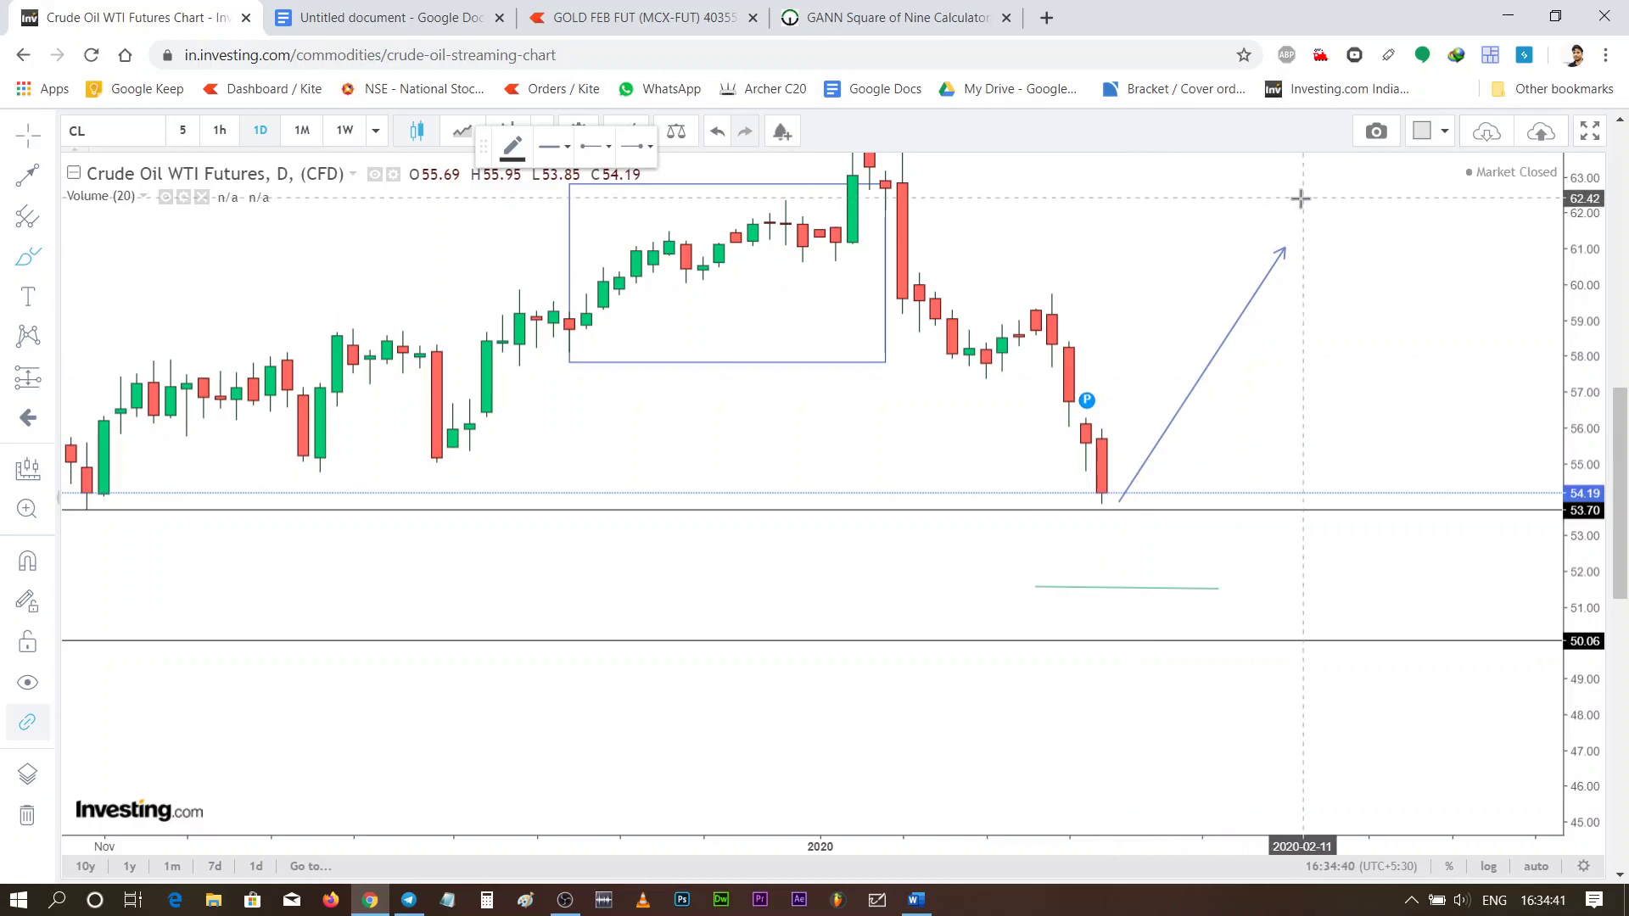
Sketch a V-shaped brush stroke right of the candles, delete it, and open the shape-drawing tools
scroll(1265, 369, up, 2)
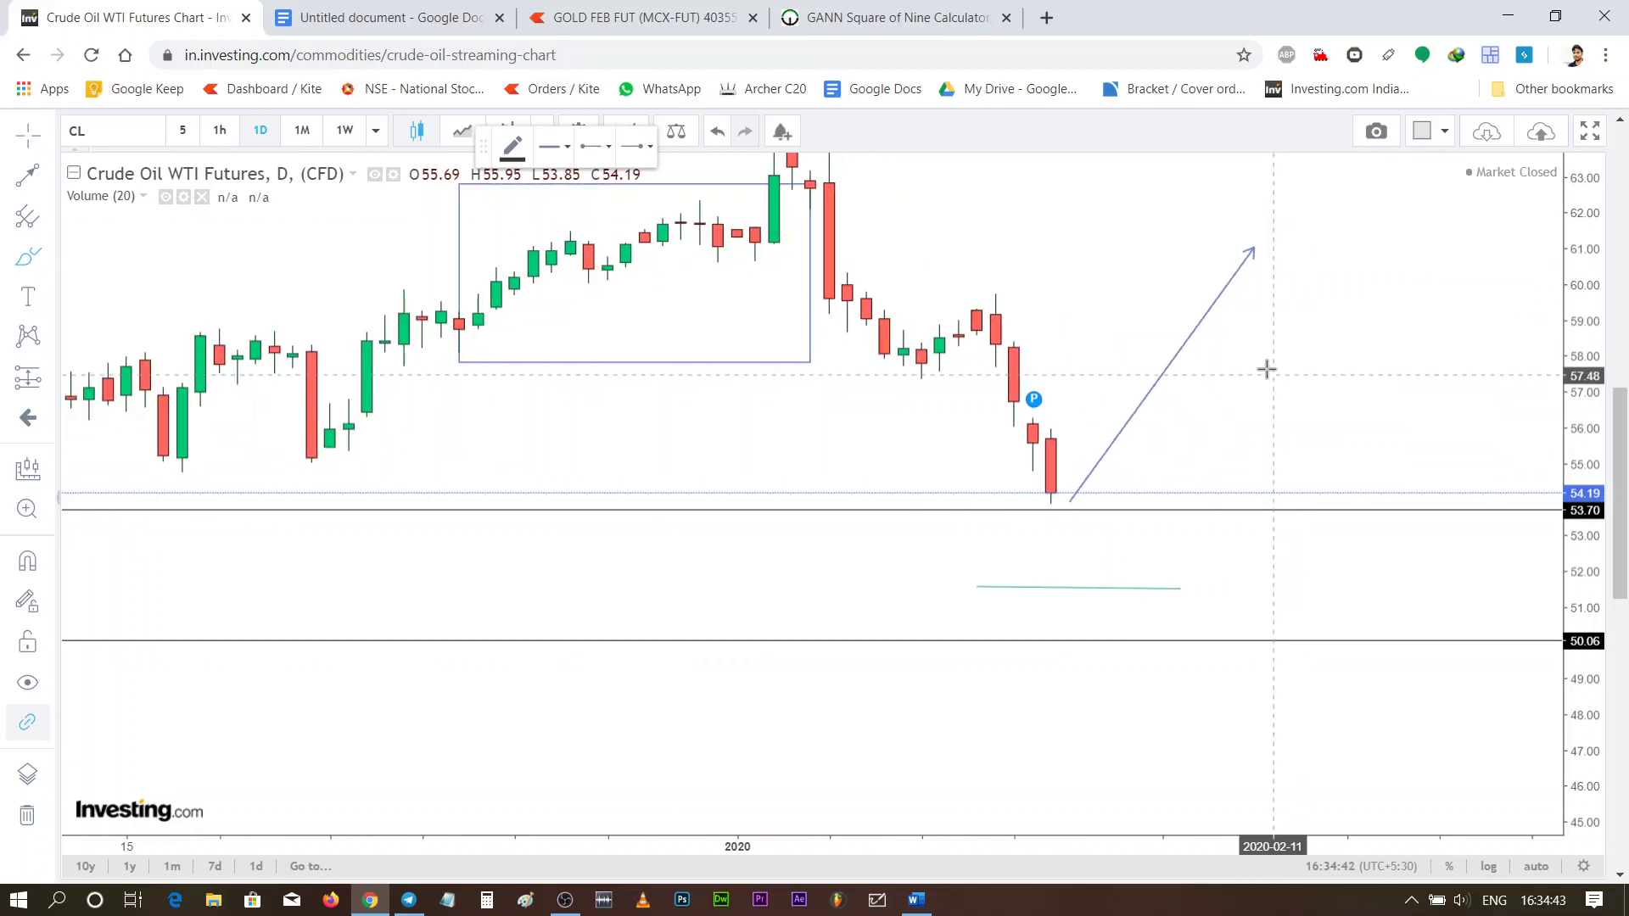
drag(1256, 350, 1344, 354)
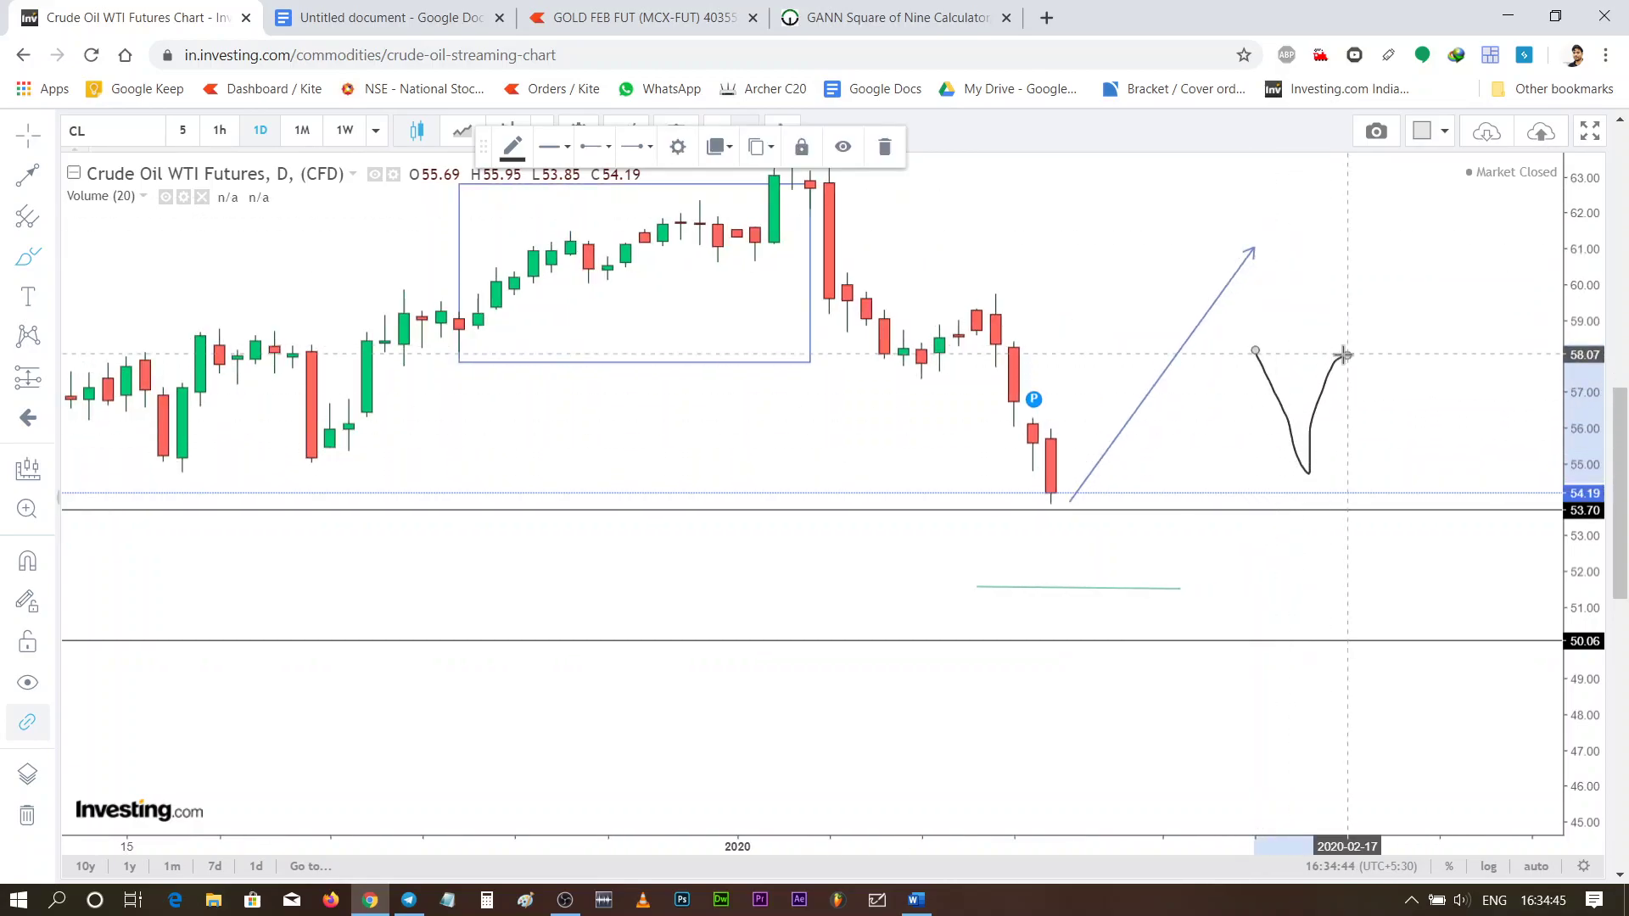
key(Delete)
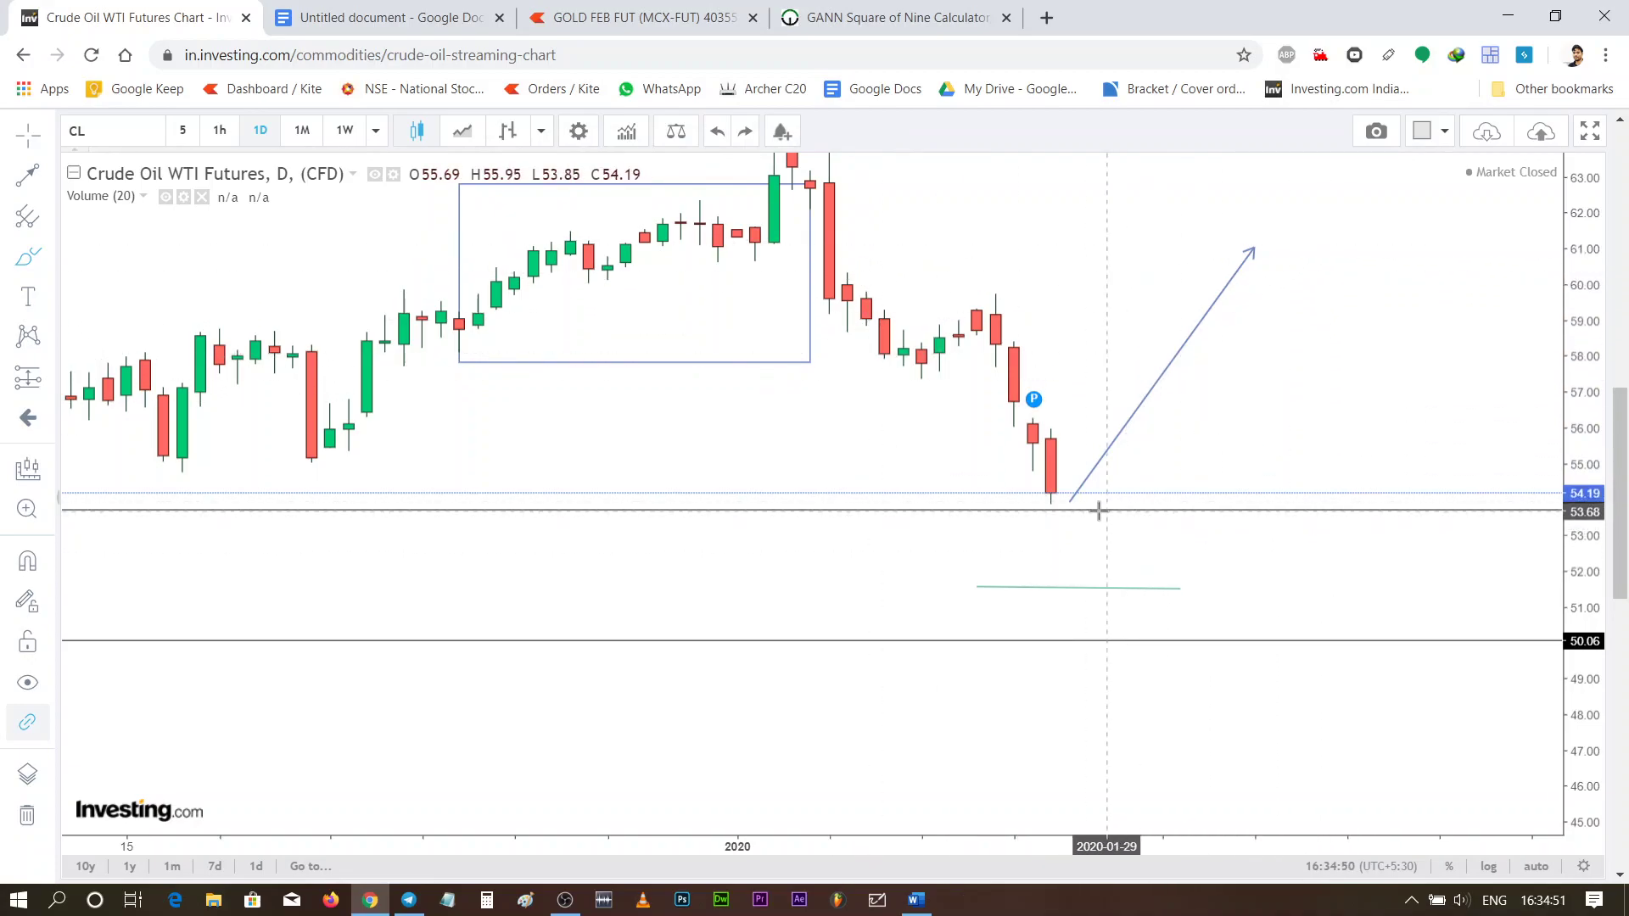
click(24, 225)
click(25, 251)
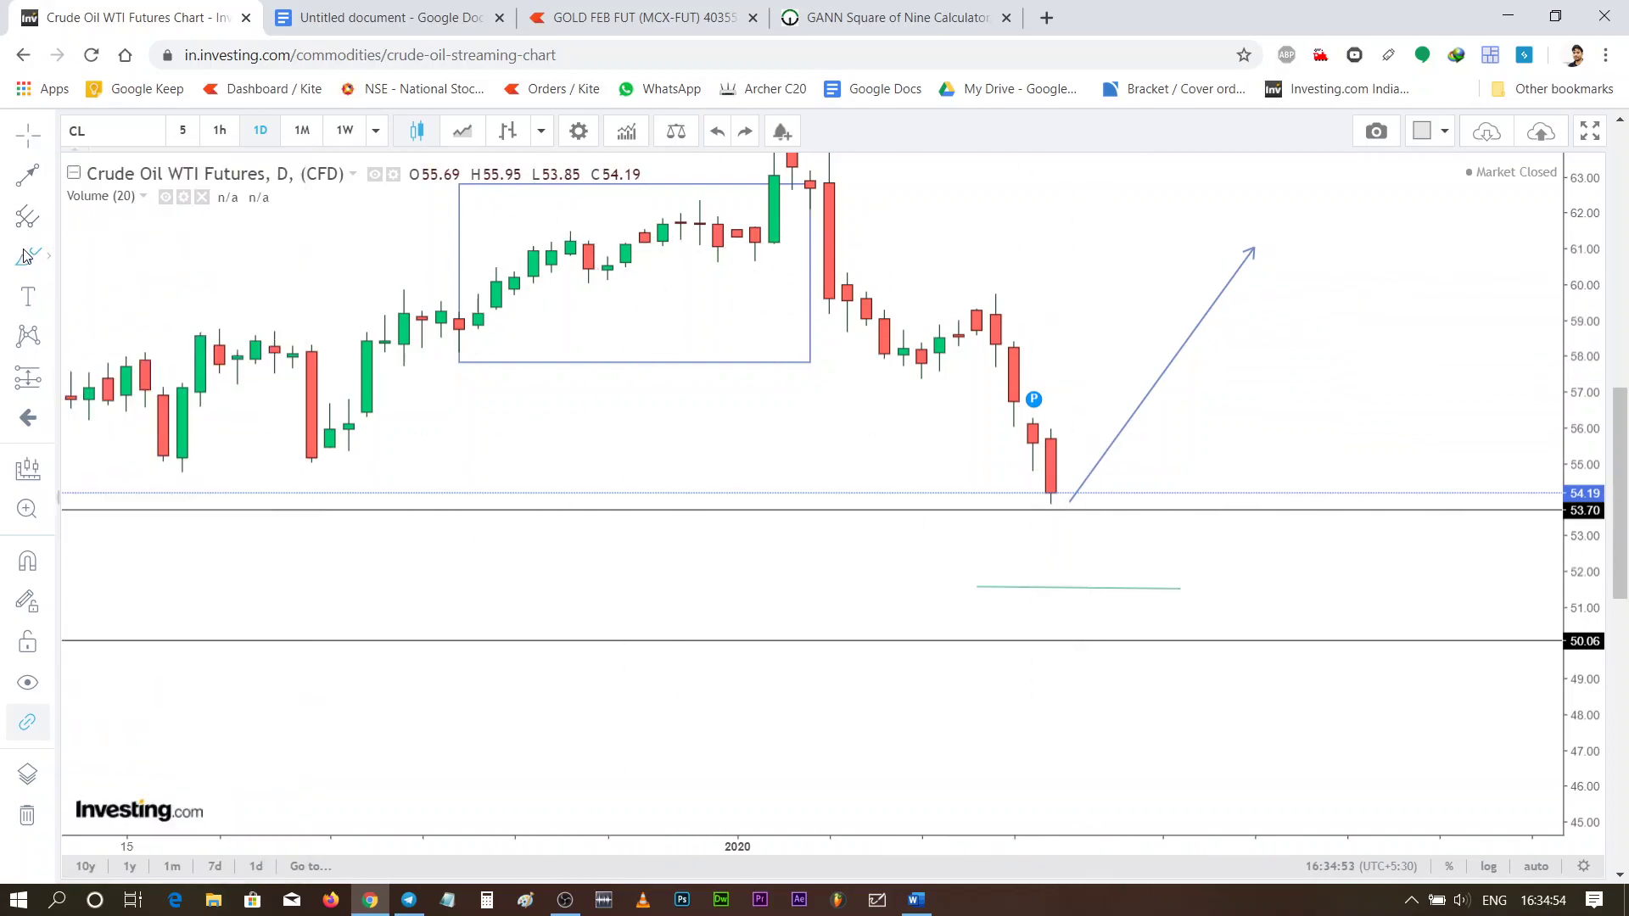
Draw a horizontal trend line at about 53.30 from the latest candle's low into February
click(13, 180)
click(98, 180)
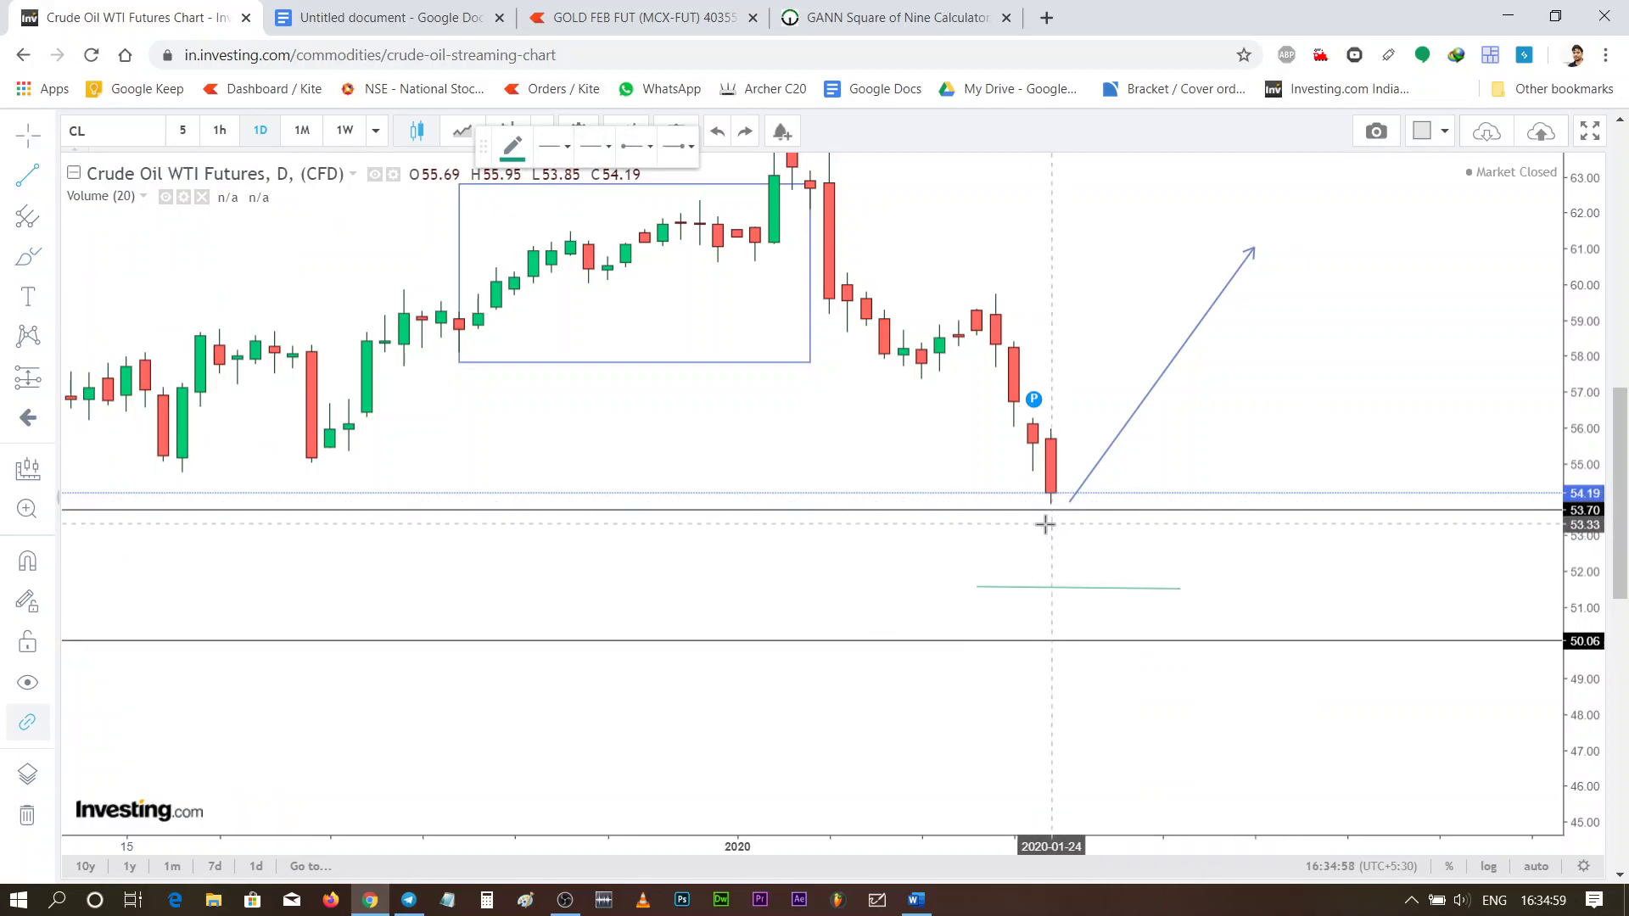
click(1049, 524)
click(1272, 525)
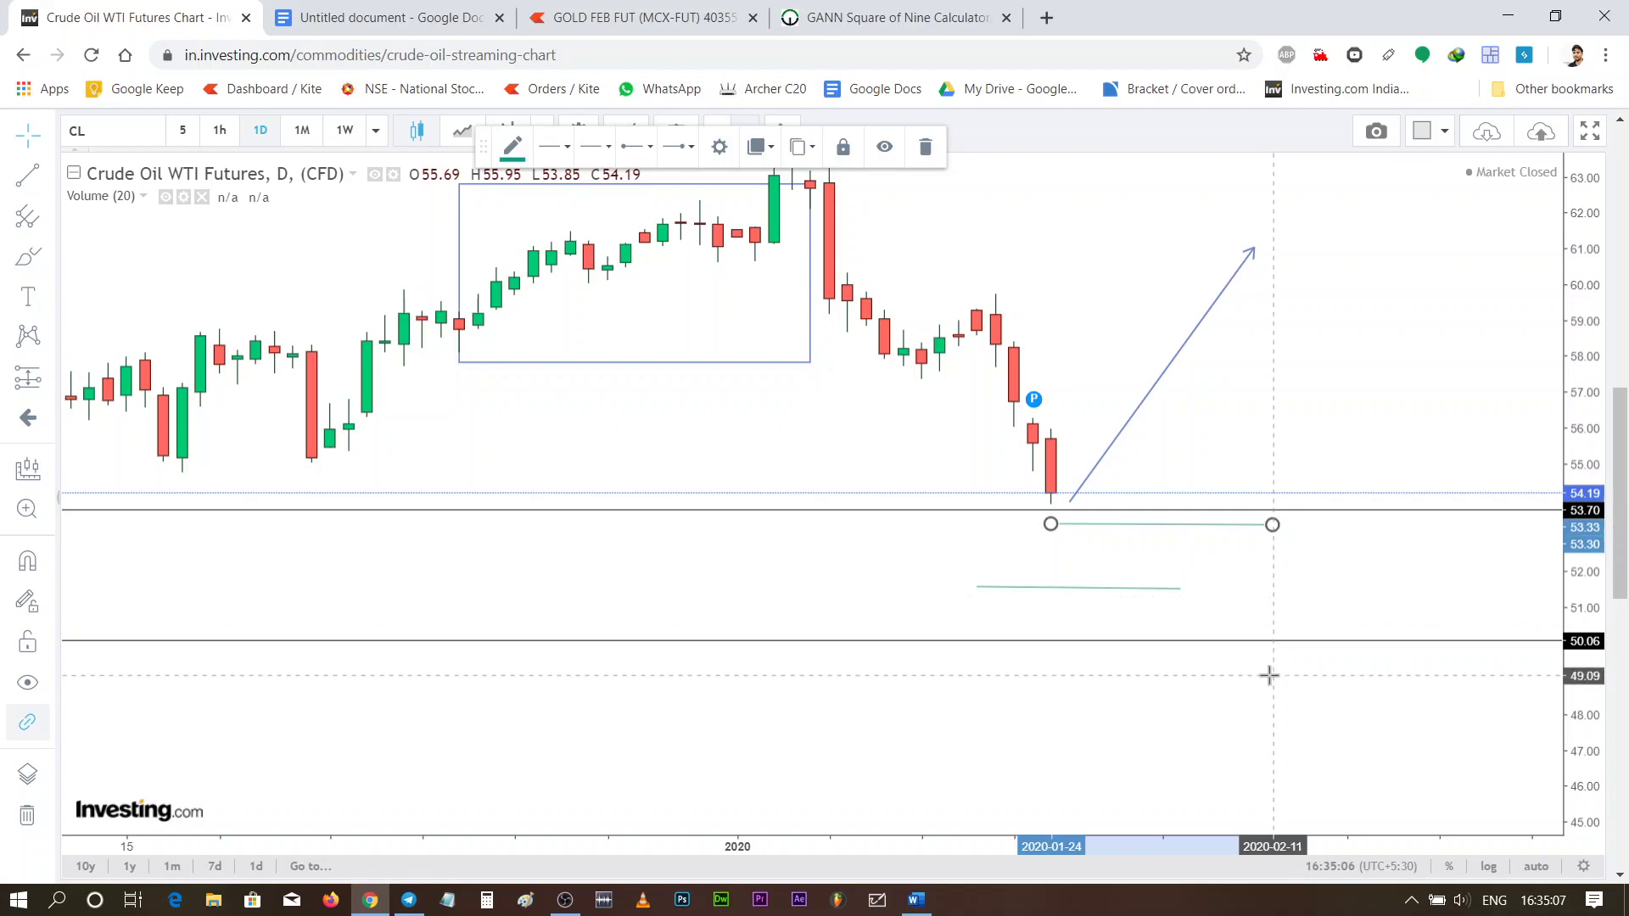
Pan and scroll the chart to review the new 53.30 line just below the 53.70 support
scroll(1276, 659, up, 3)
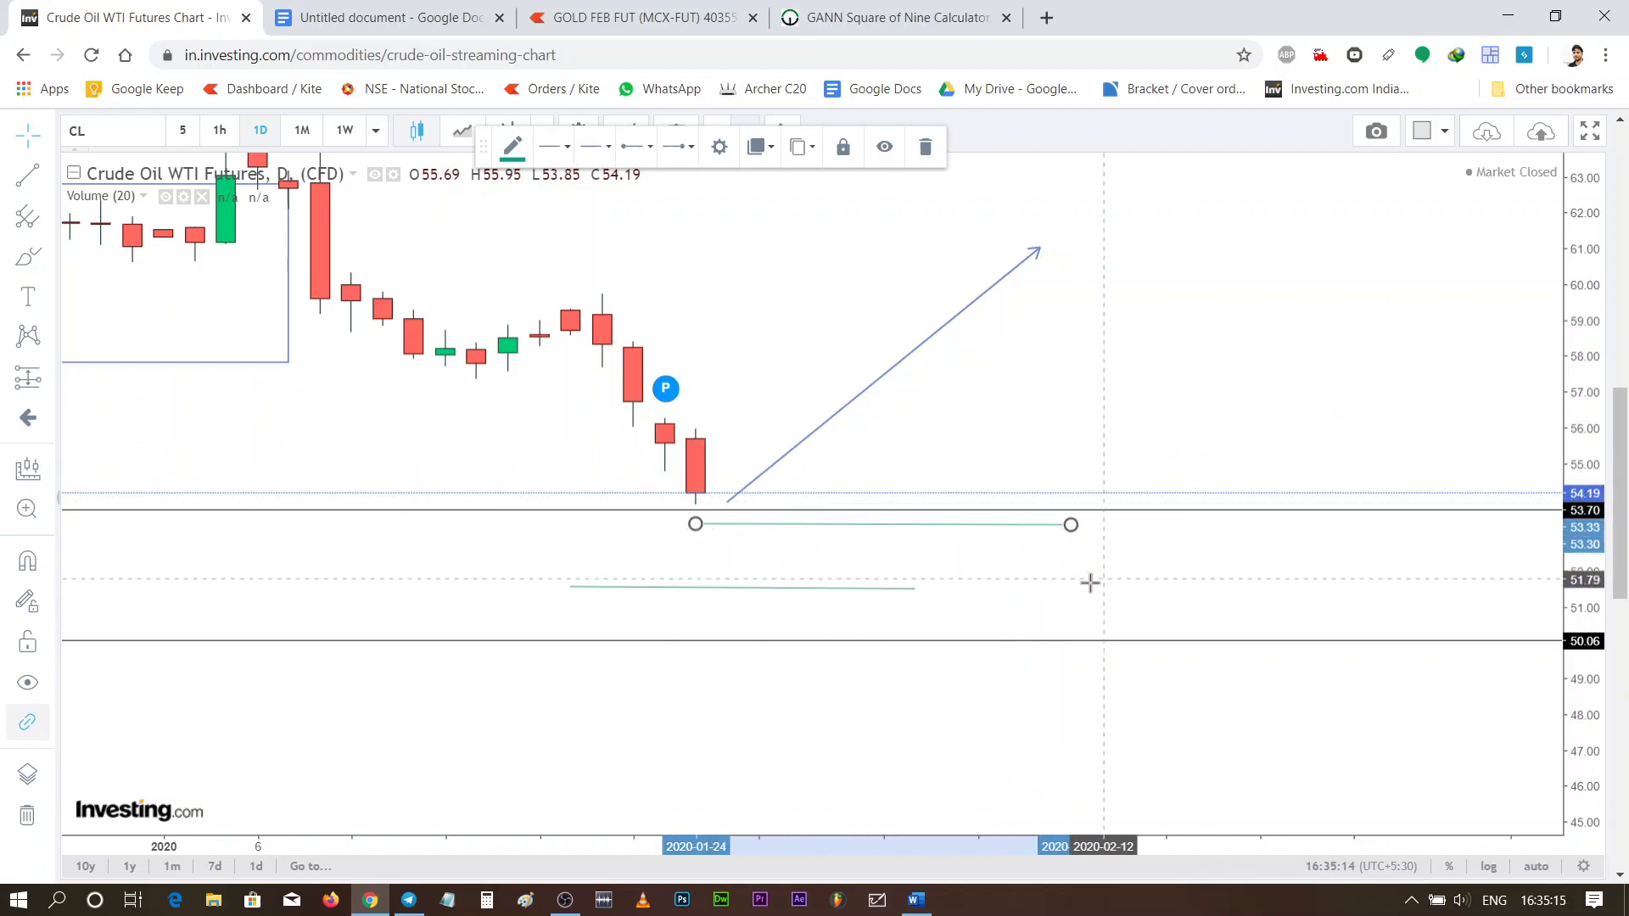
scroll(1091, 584, down, 2)
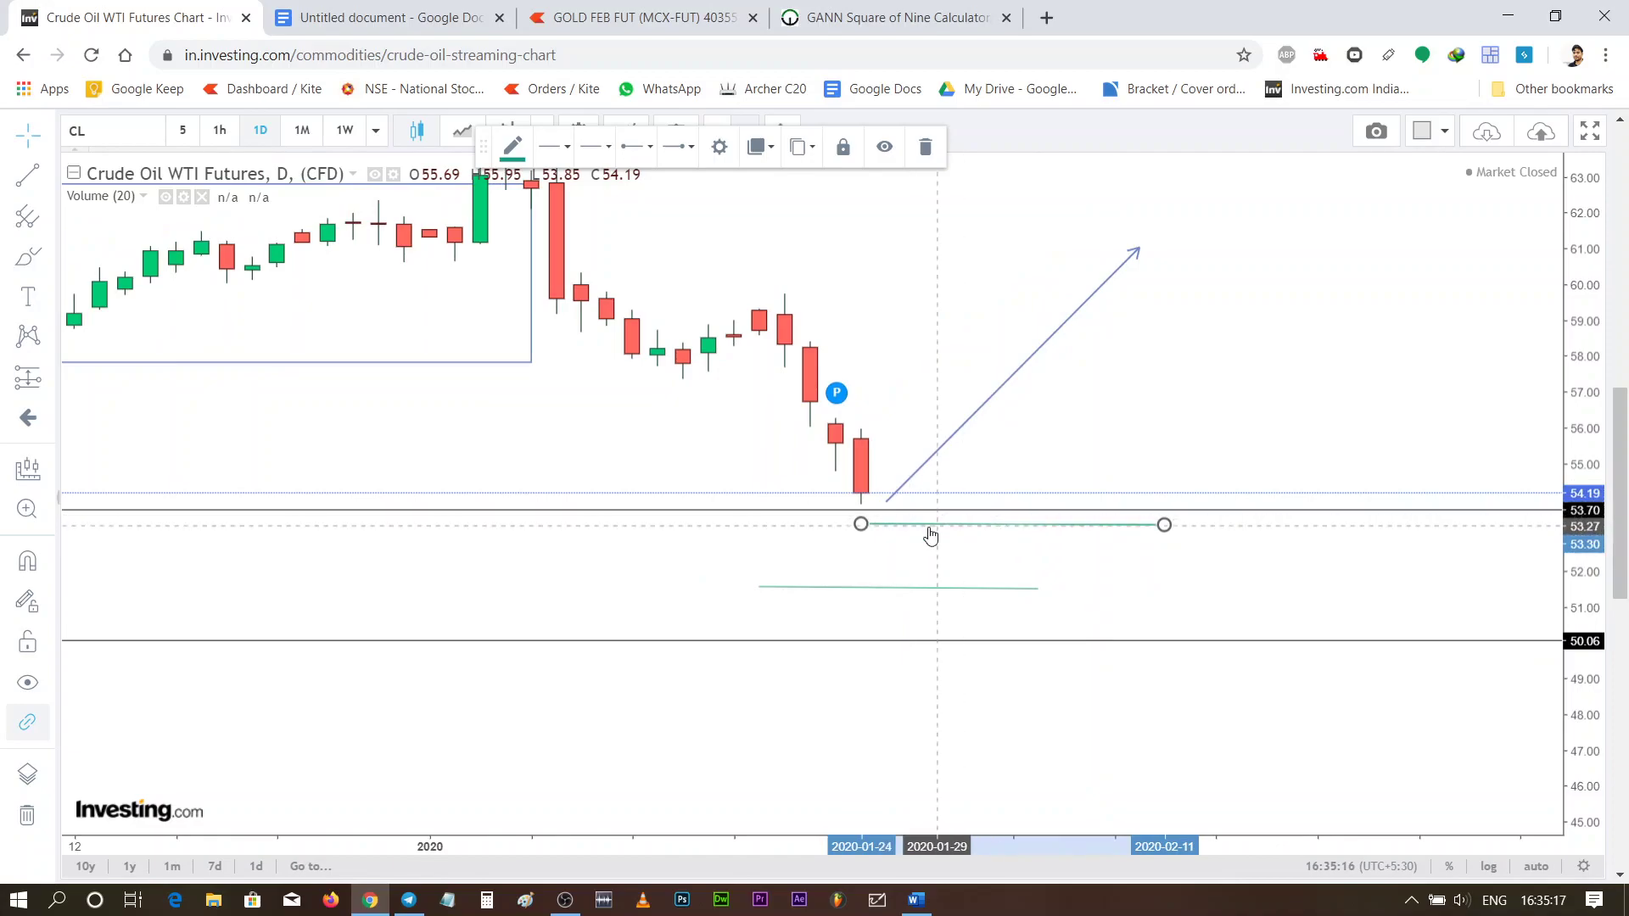
drag(1047, 465, 1316, 425)
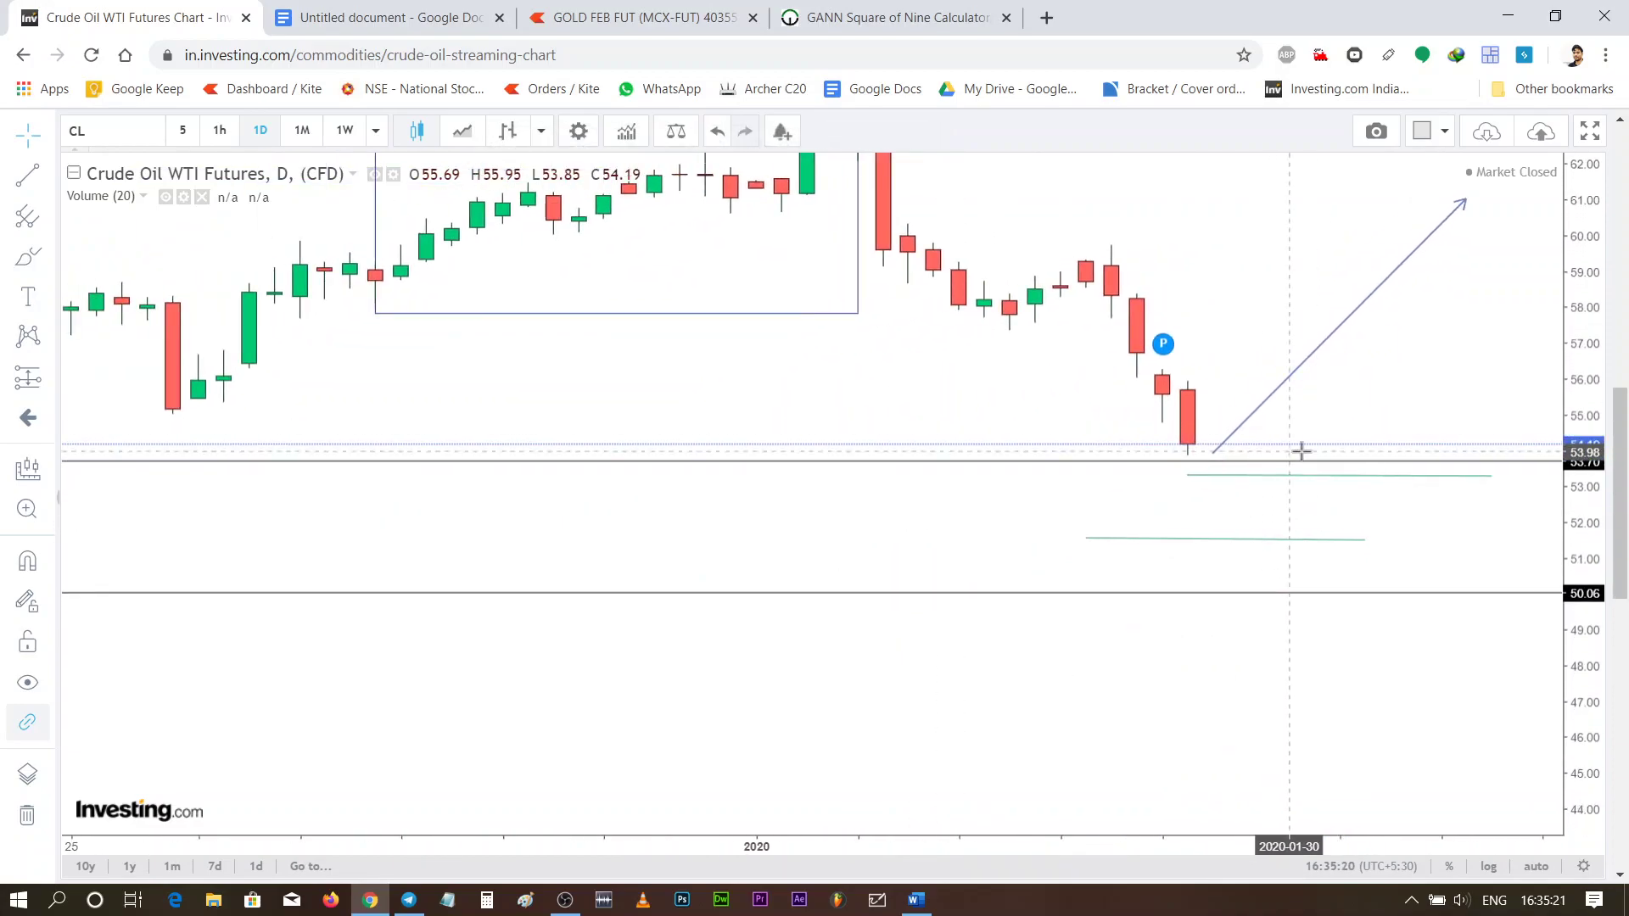
drag(1302, 452, 1212, 471)
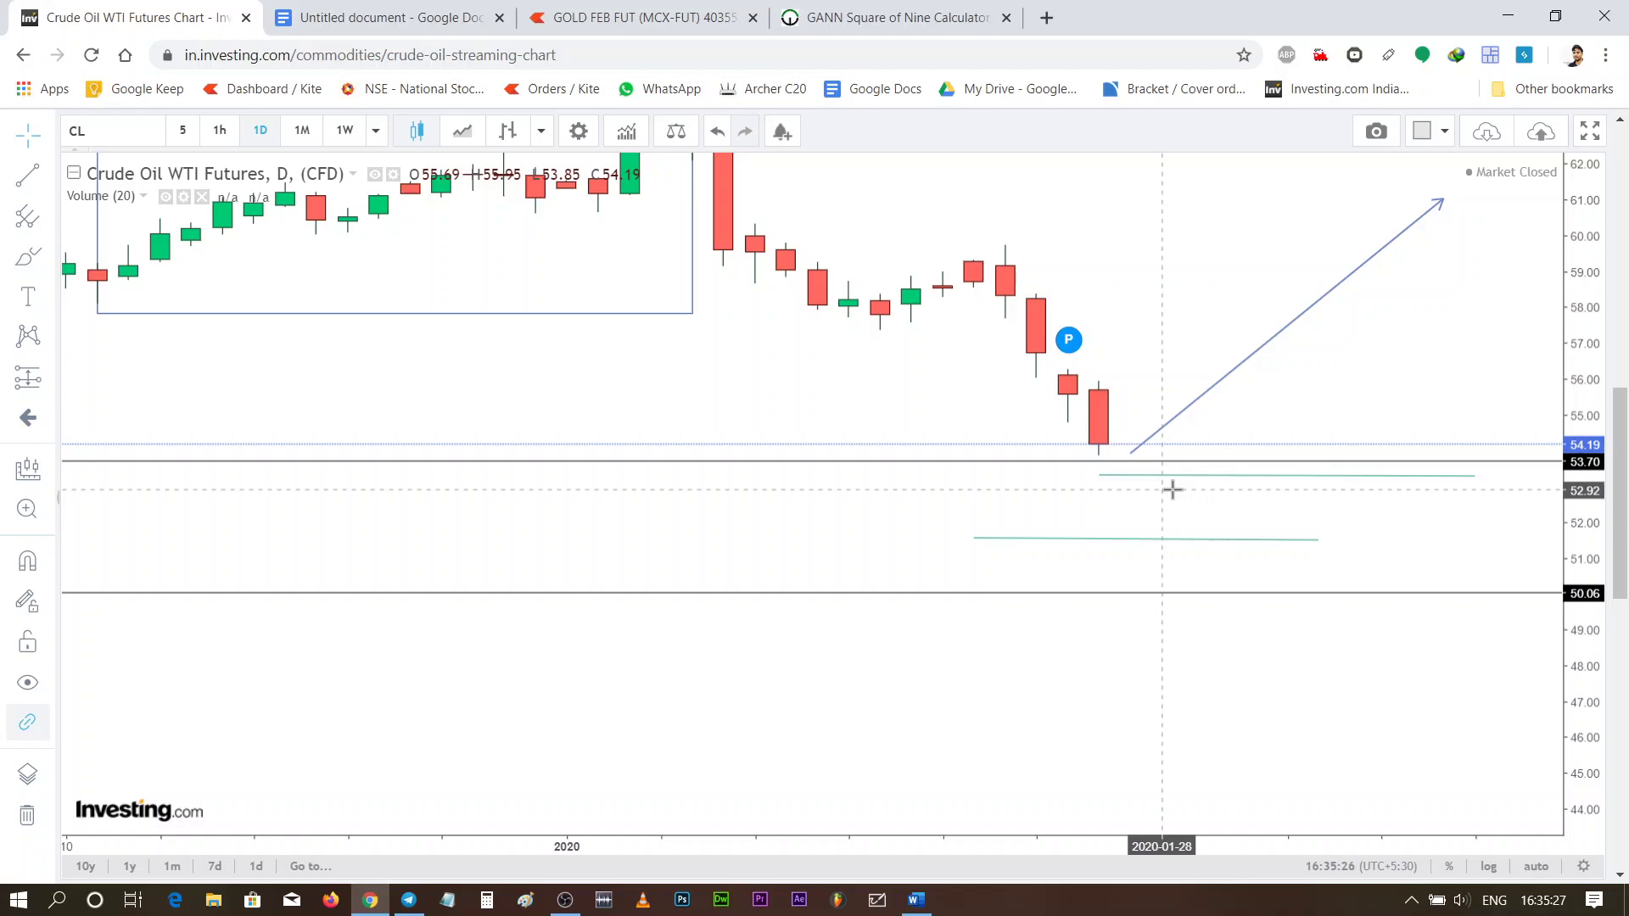
scroll(1264, 441, right, 3)
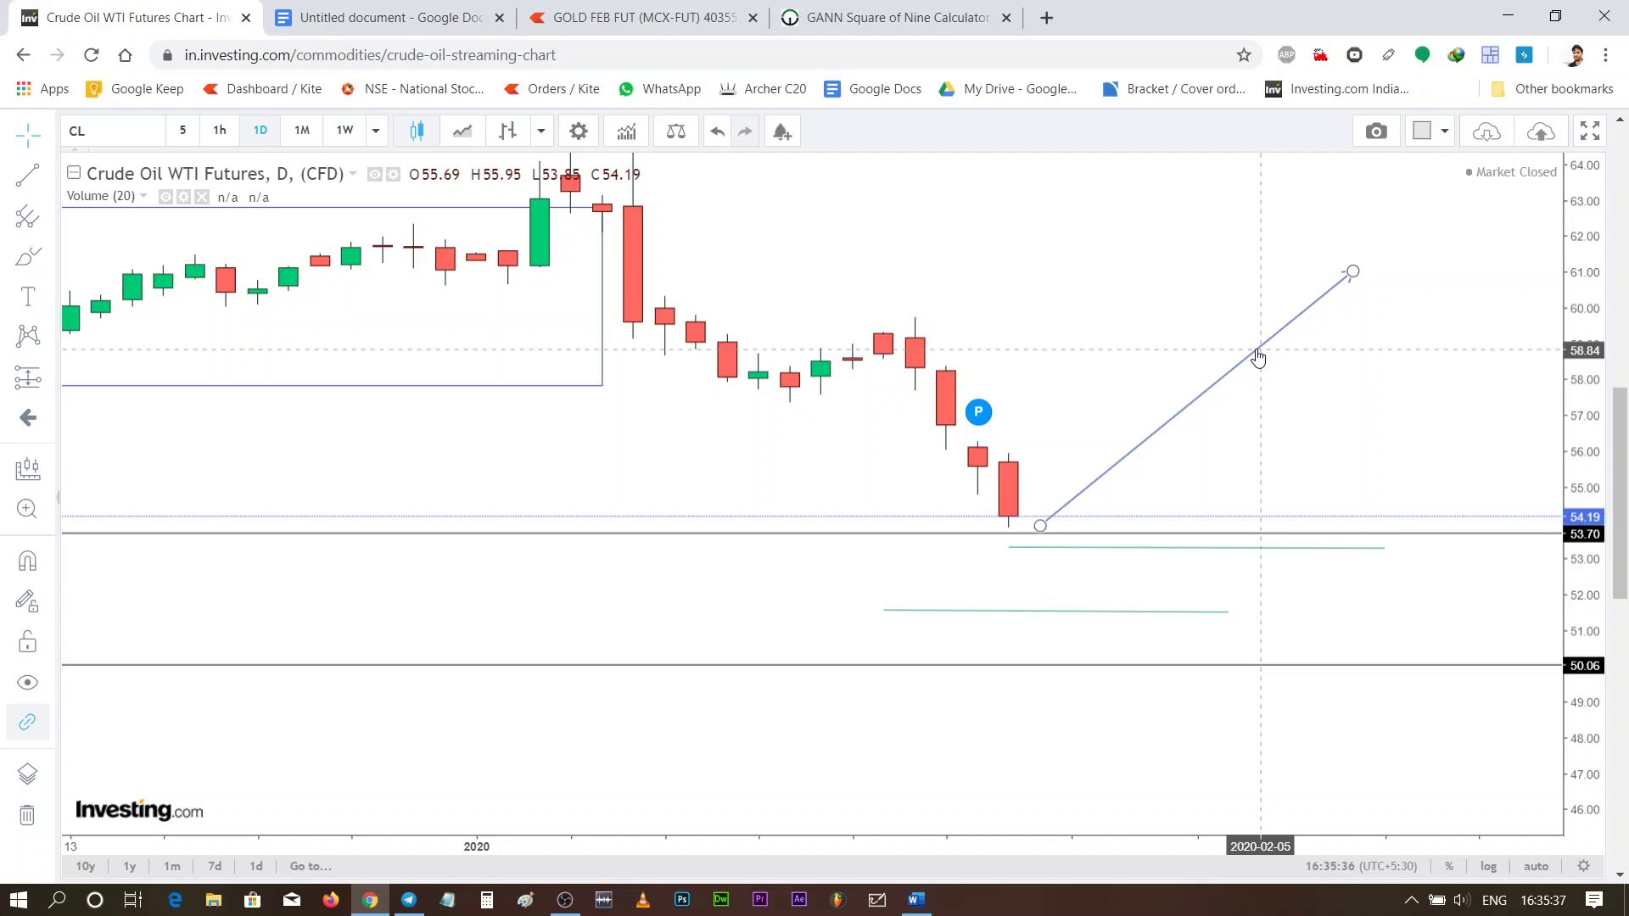
scroll(1258, 360, right, 3)
scroll(1247, 382, left, 5)
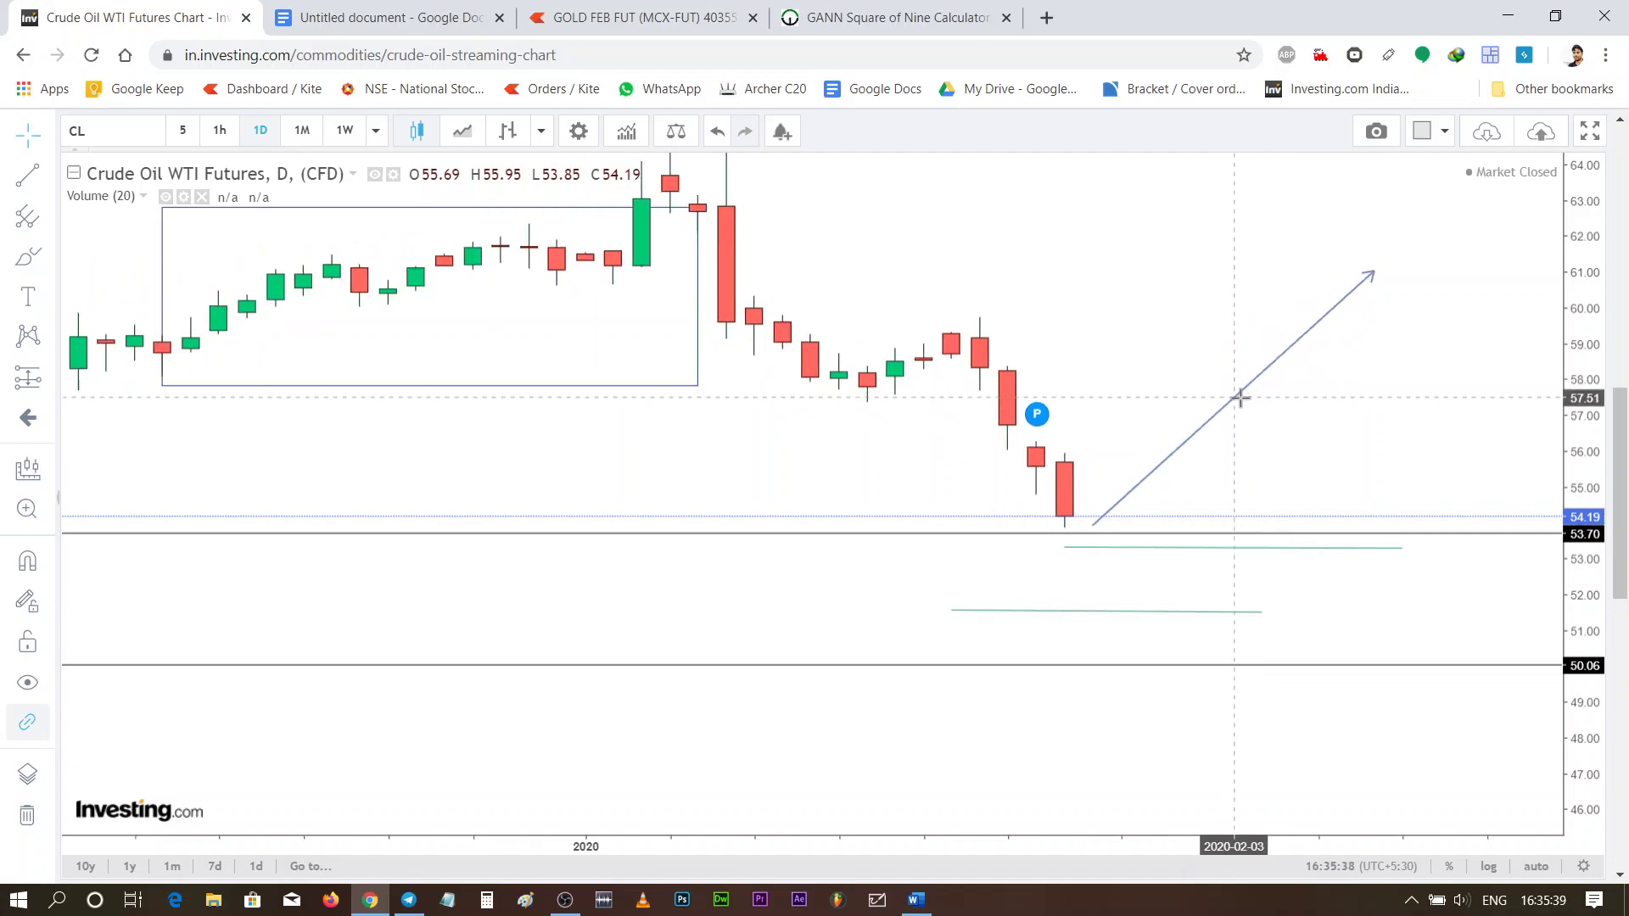
scroll(1111, 558, down, 2)
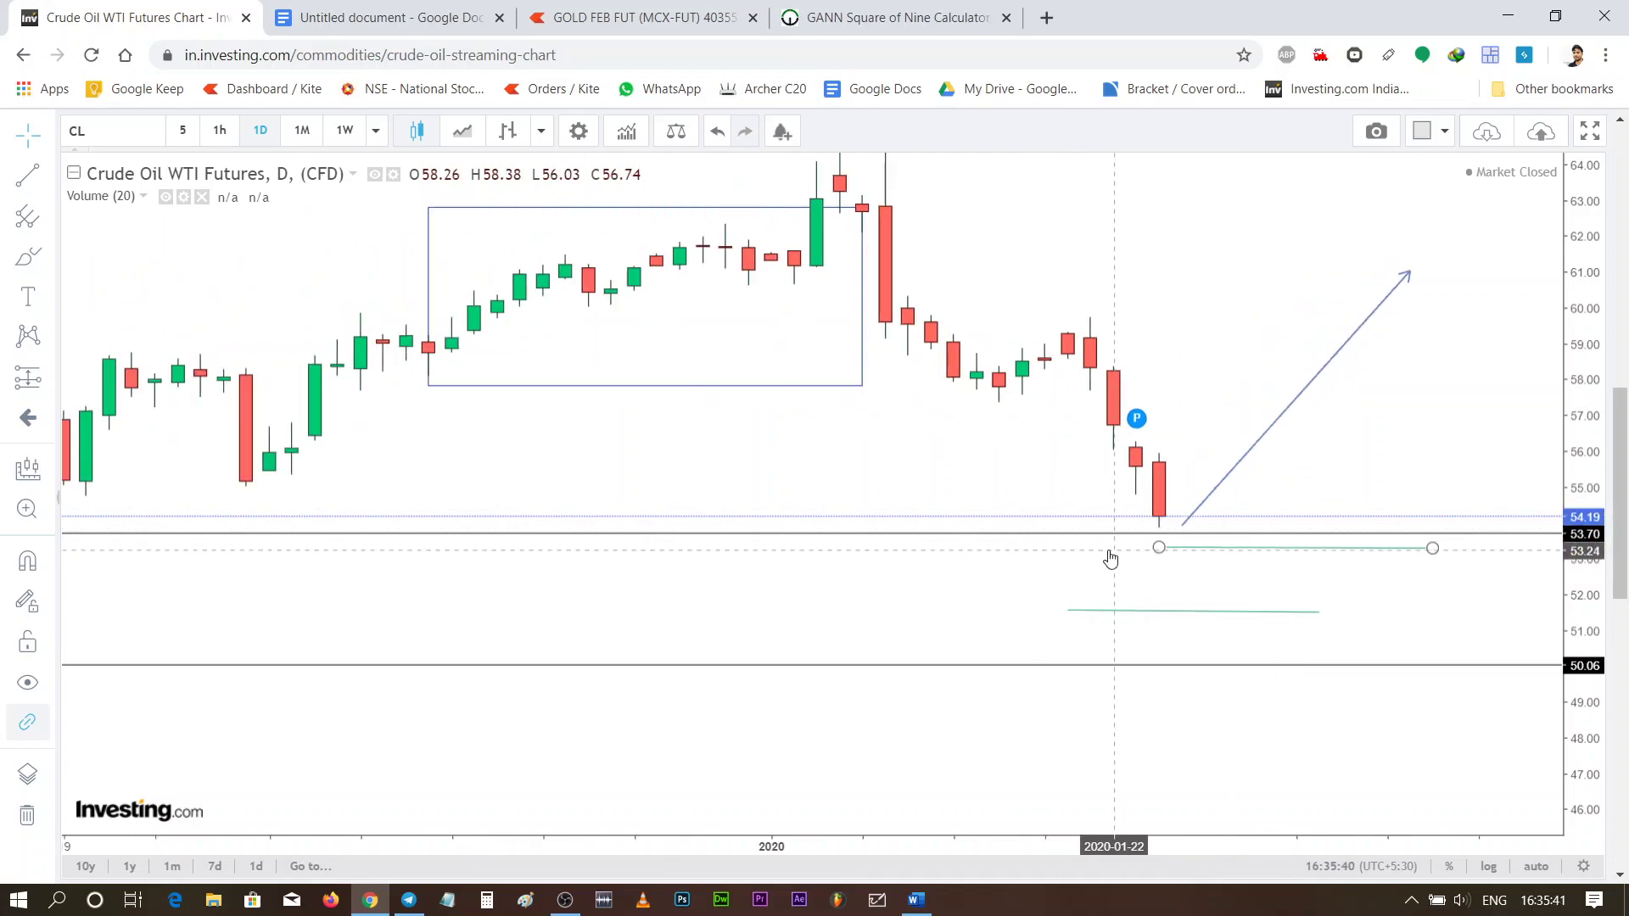
scroll(1111, 558, up, 2)
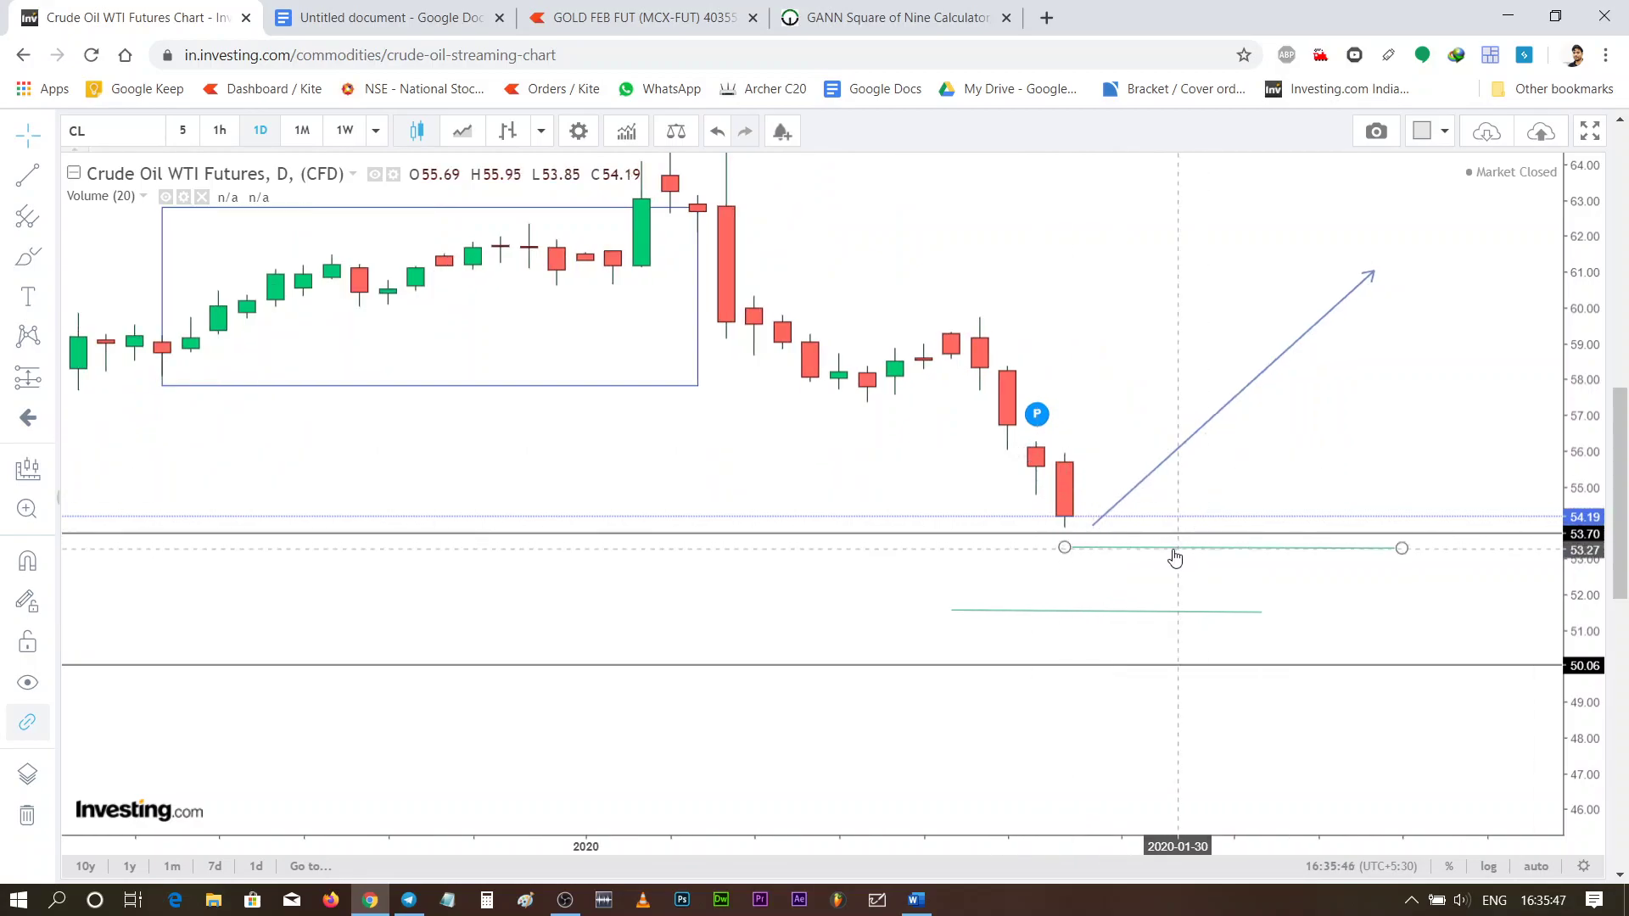
scroll(1151, 541, right, 3)
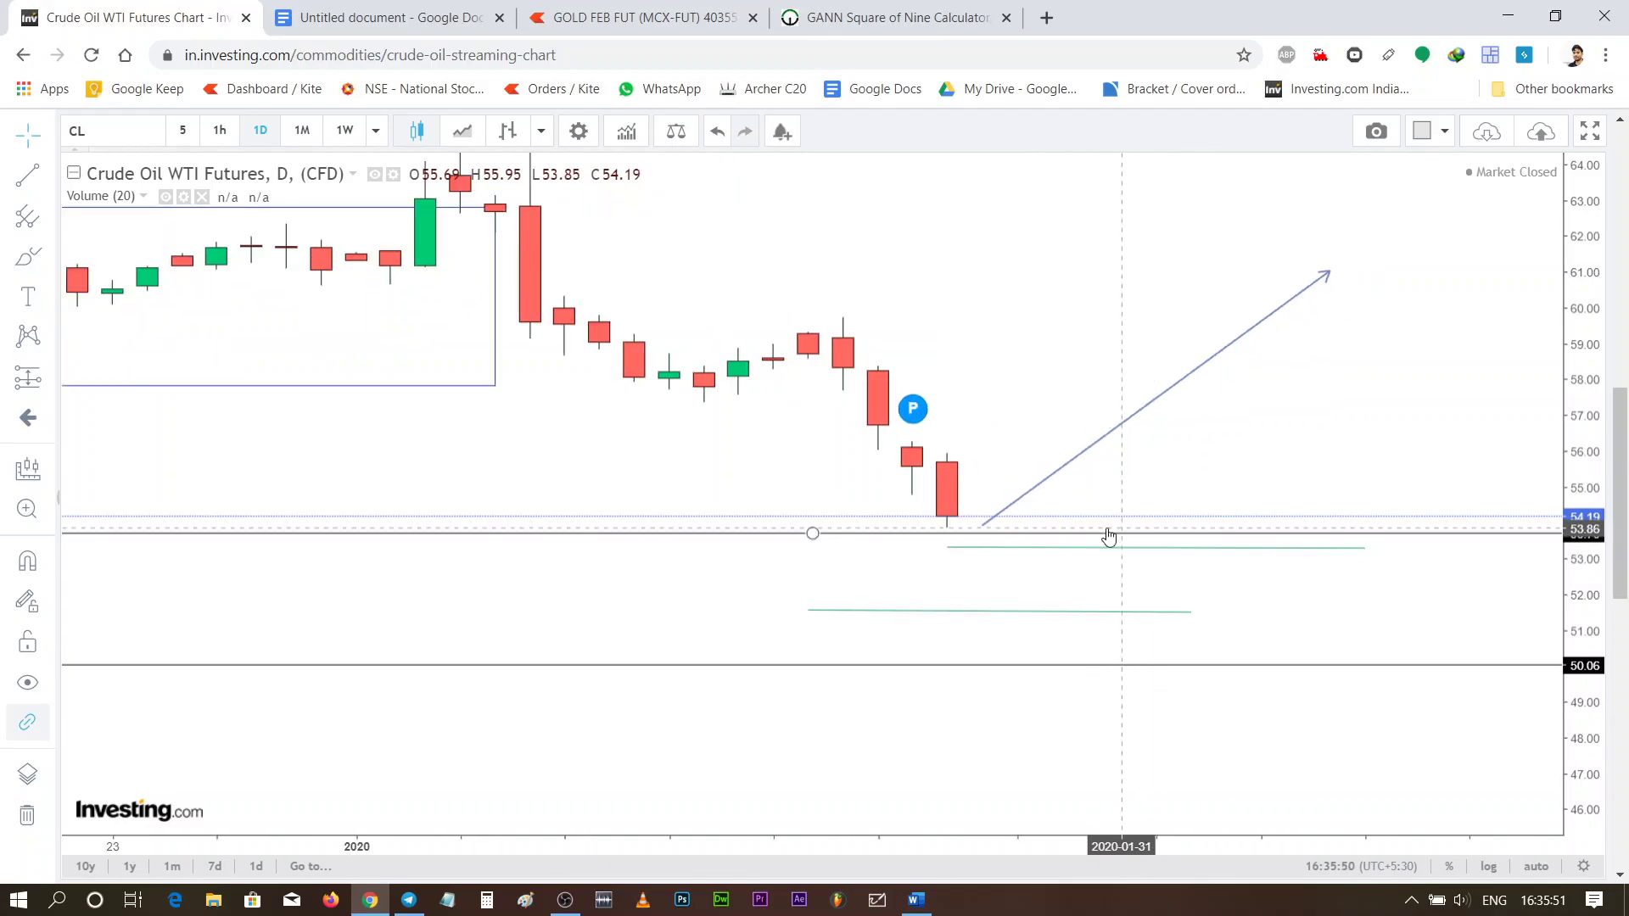
Check the calculator's Resistance 4 value 4064.06 against the chart, ending on the Crude Oil chart
click(916, 17)
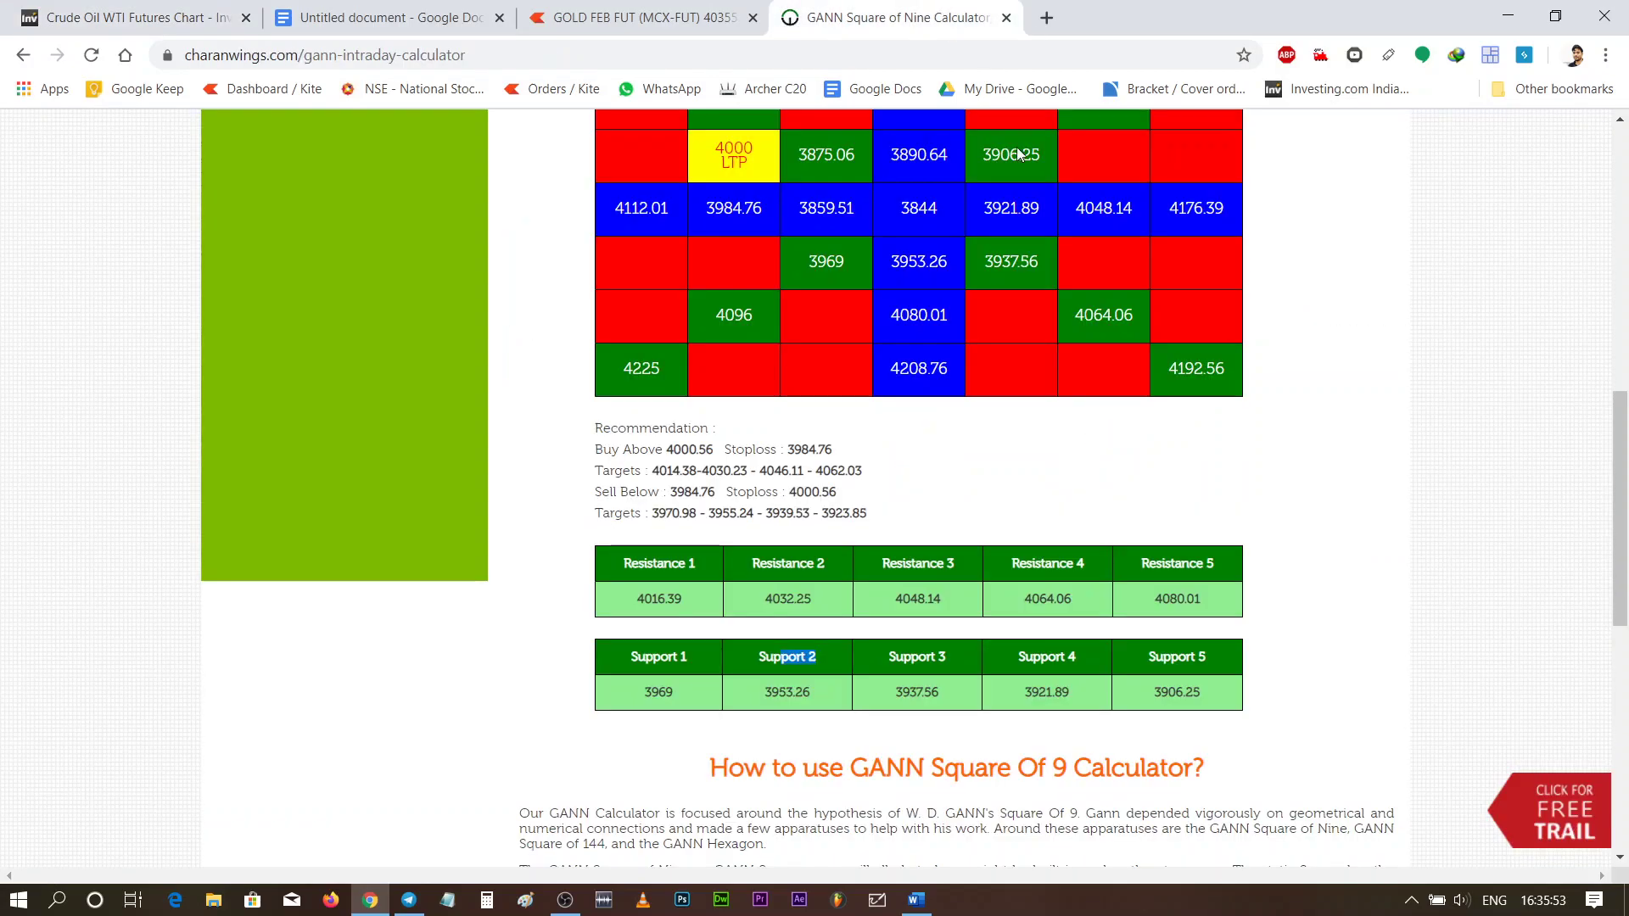
drag(1023, 599, 1061, 594)
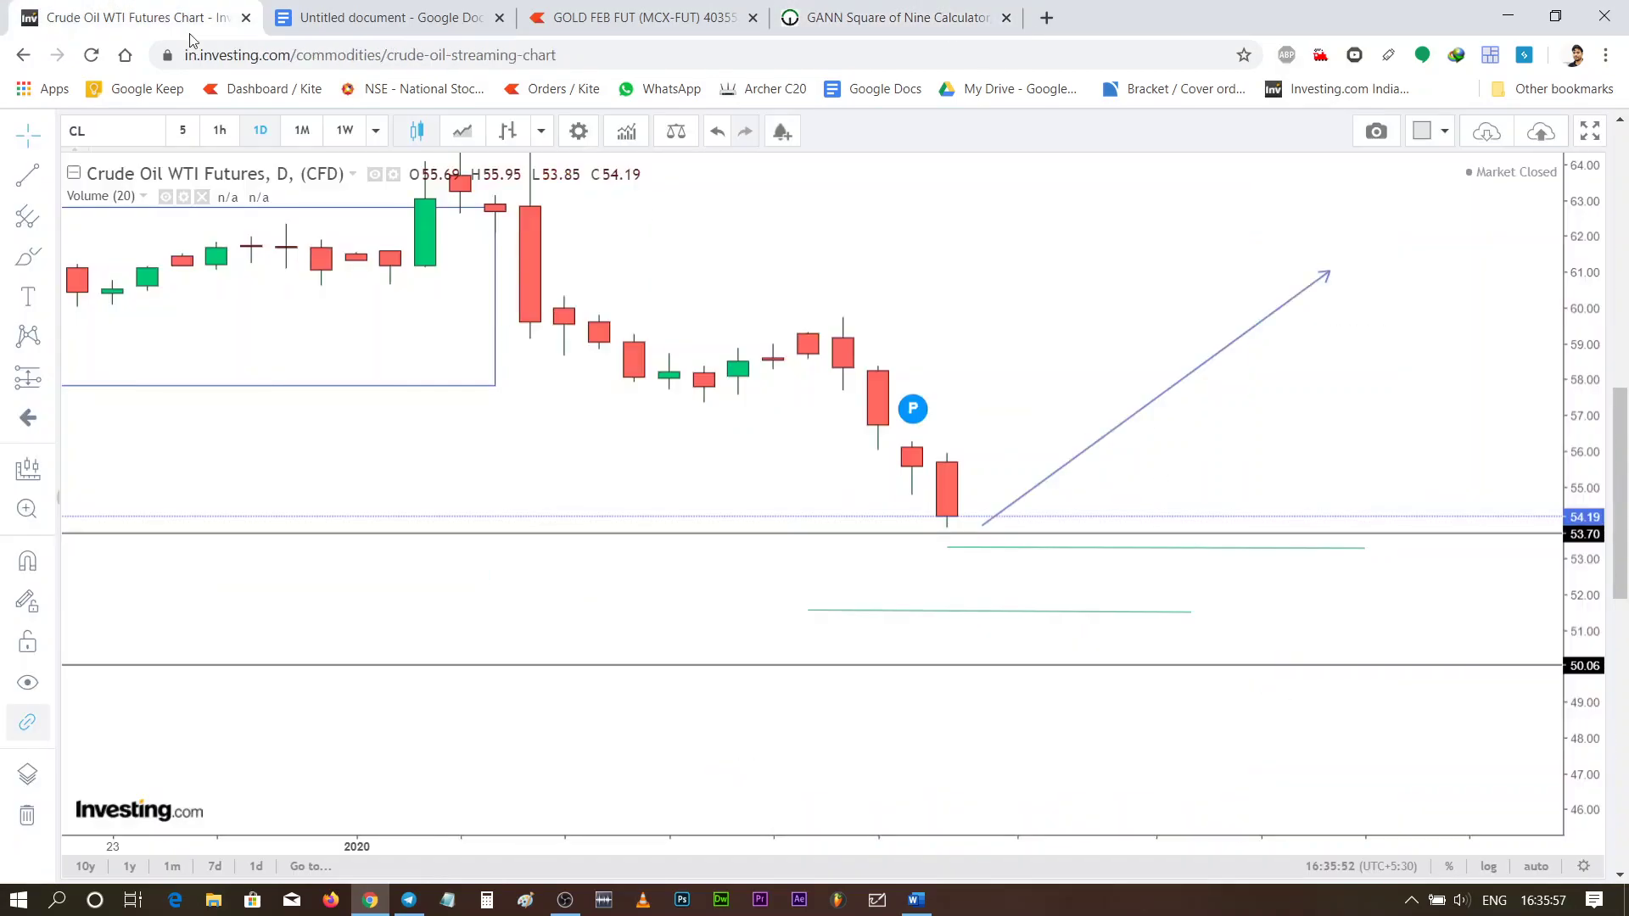
click(136, 13)
click(886, 15)
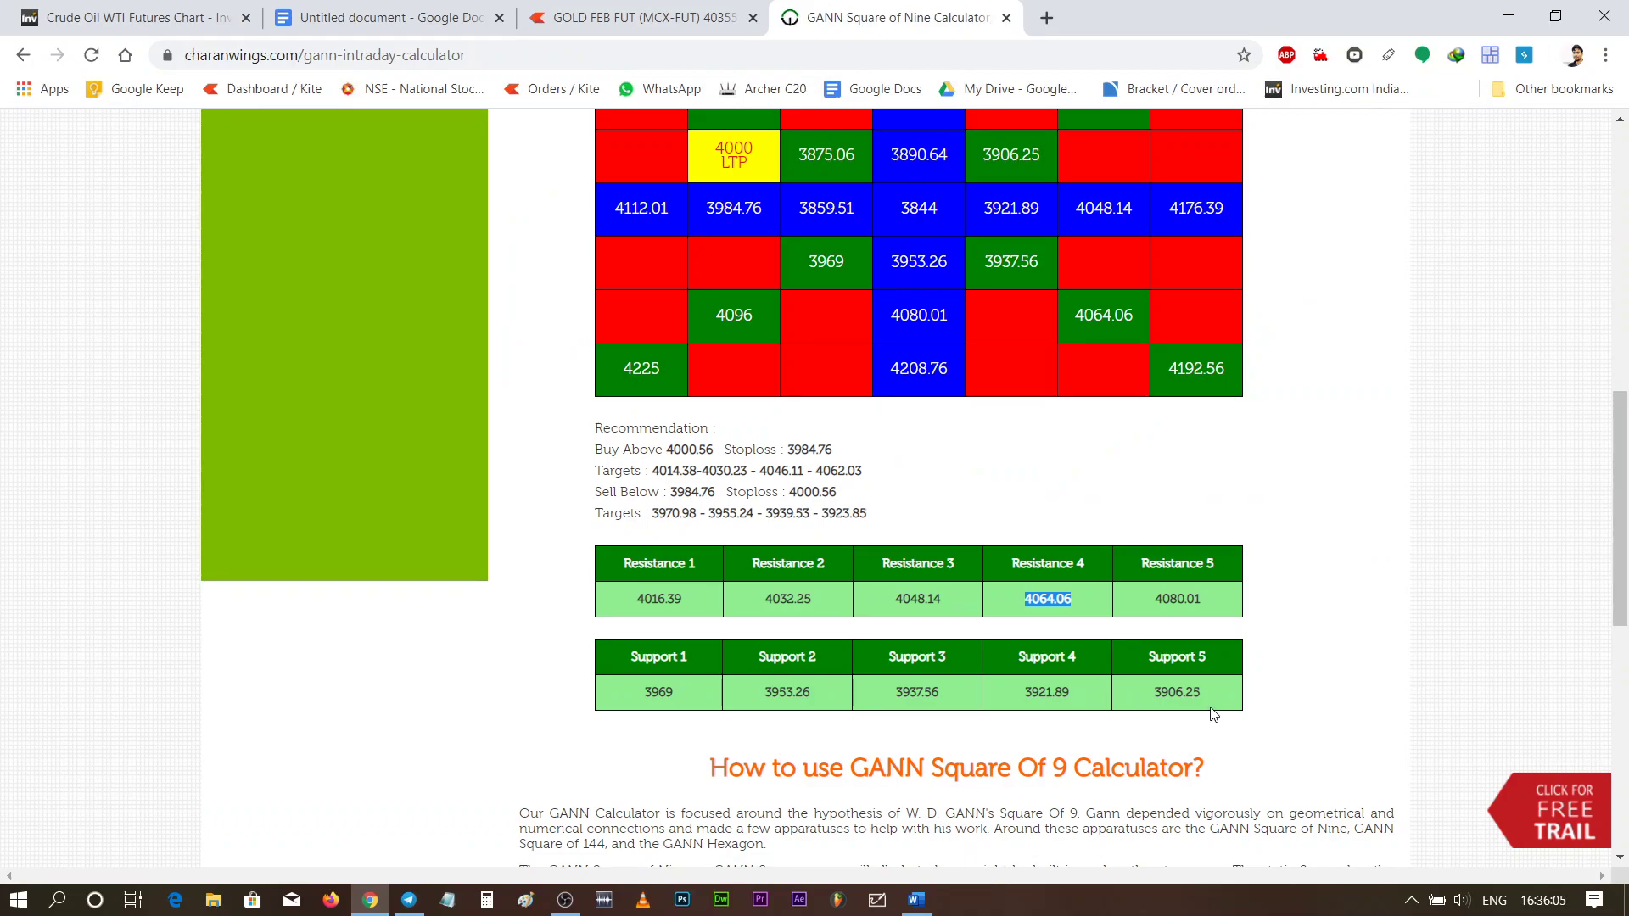
click(127, 17)
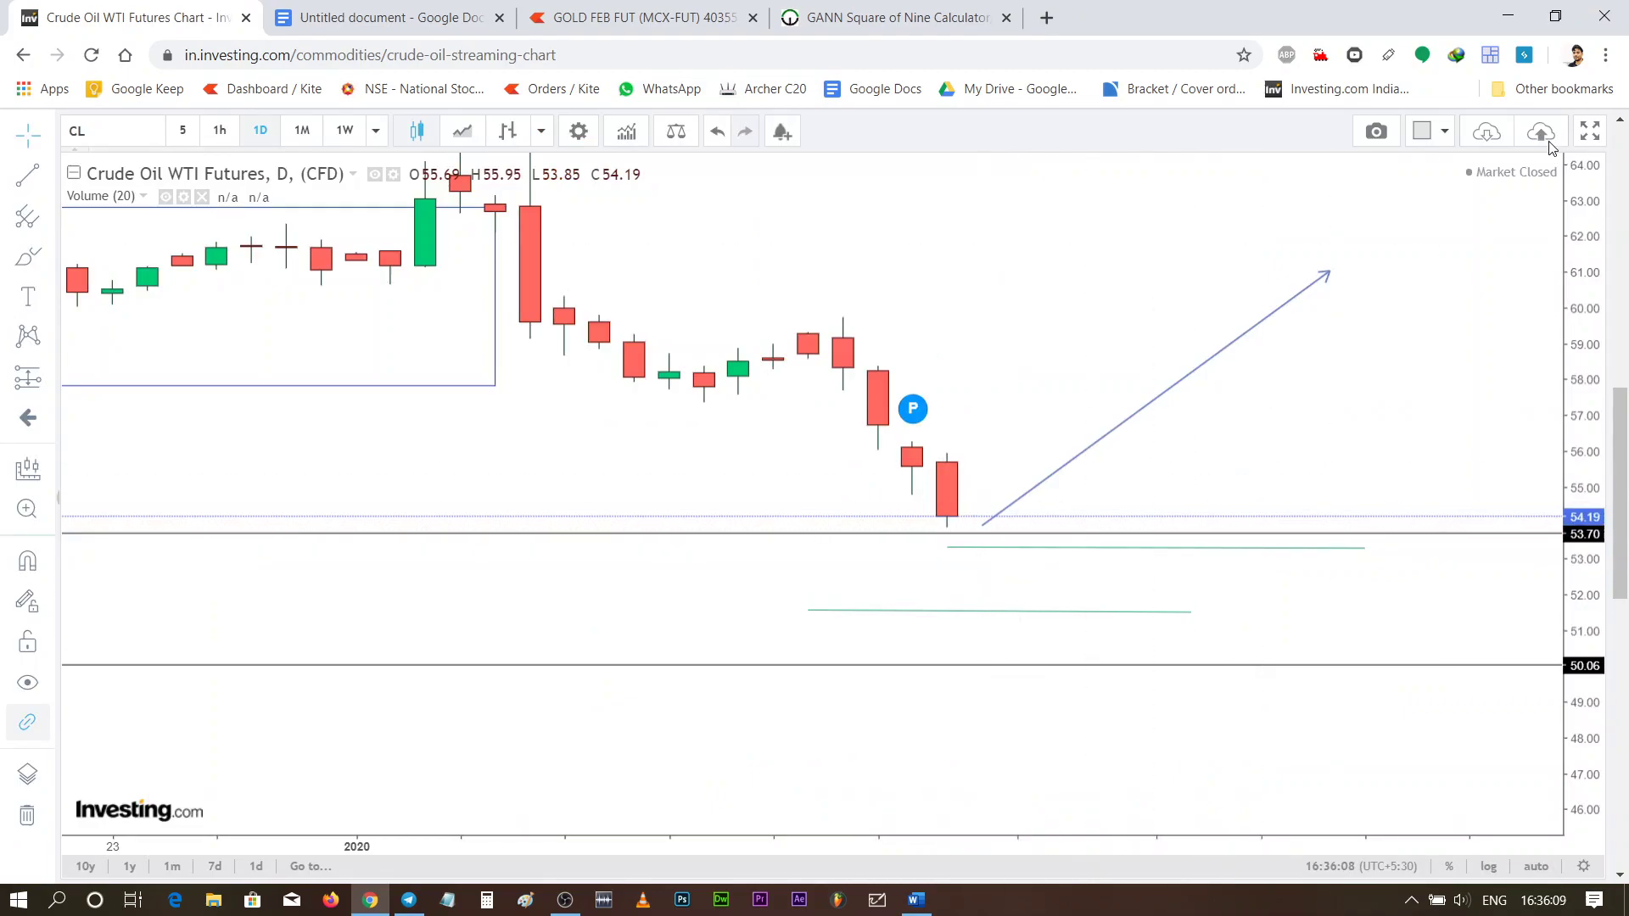
Remove the green horizontal line near 53.30 just under the 53.70 support
scroll(1481, 338, down, 1)
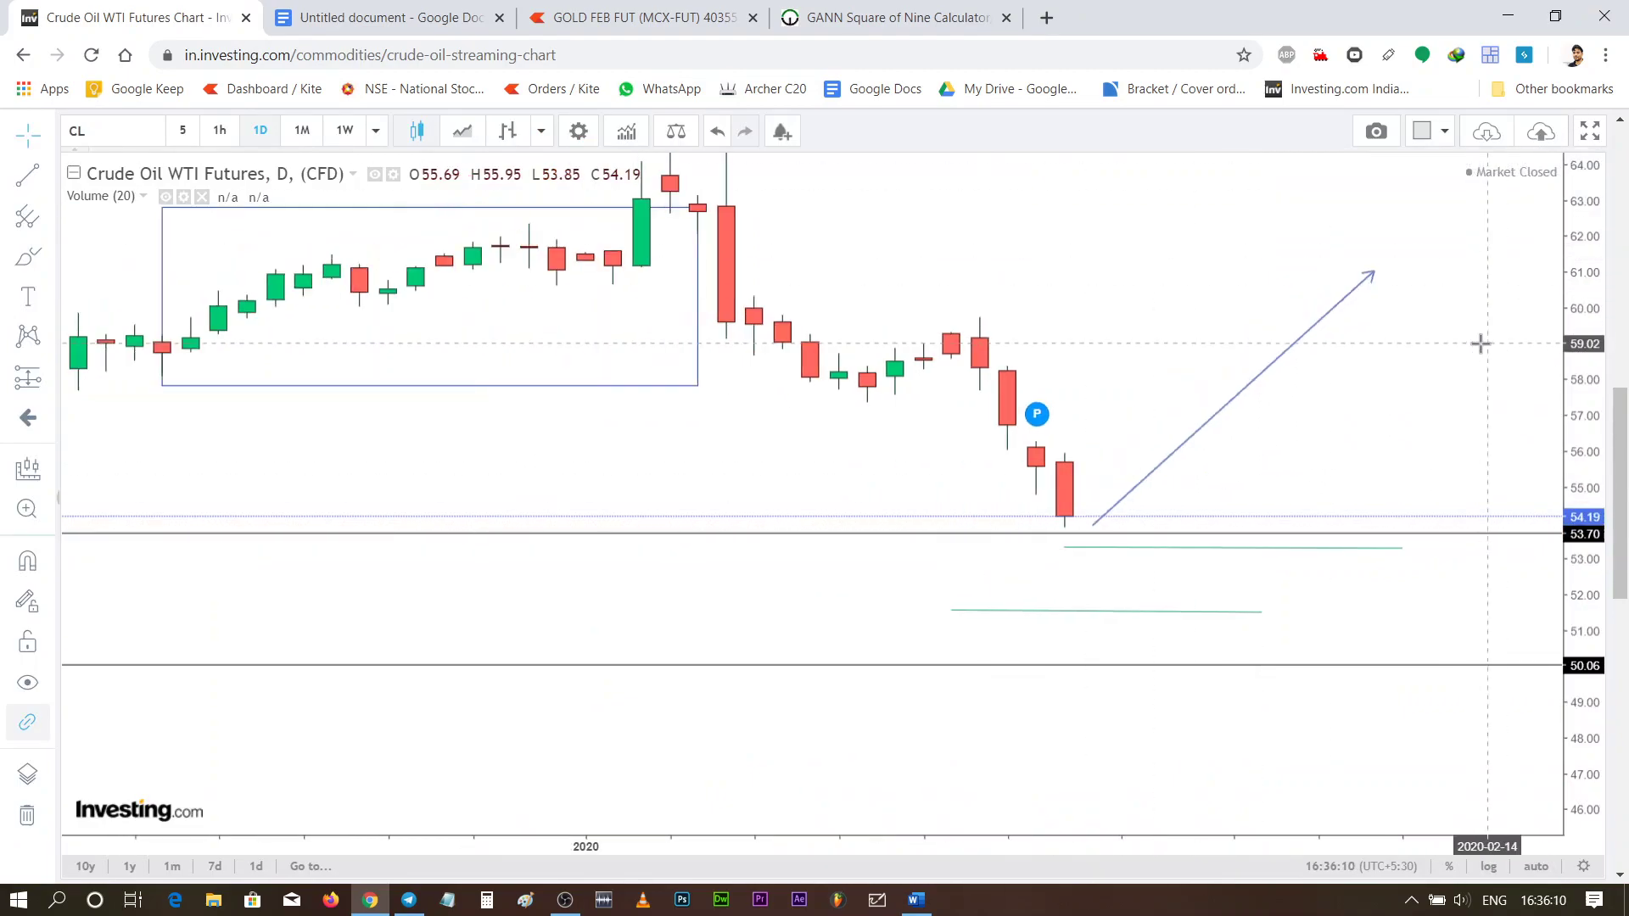
click(1354, 550)
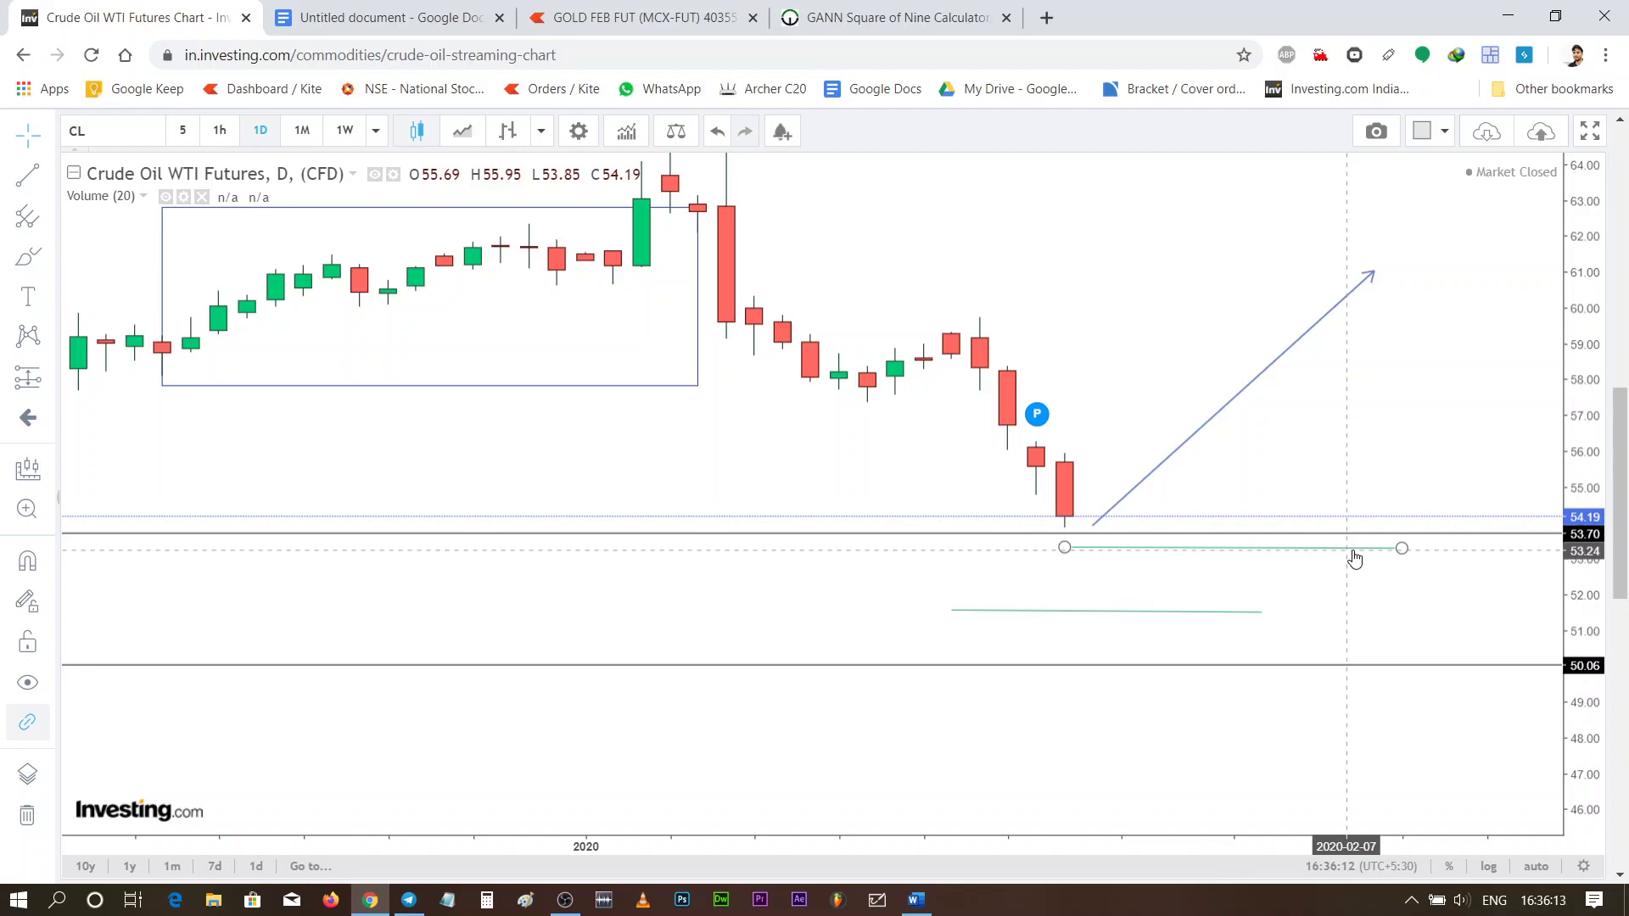
right_click(1354, 556)
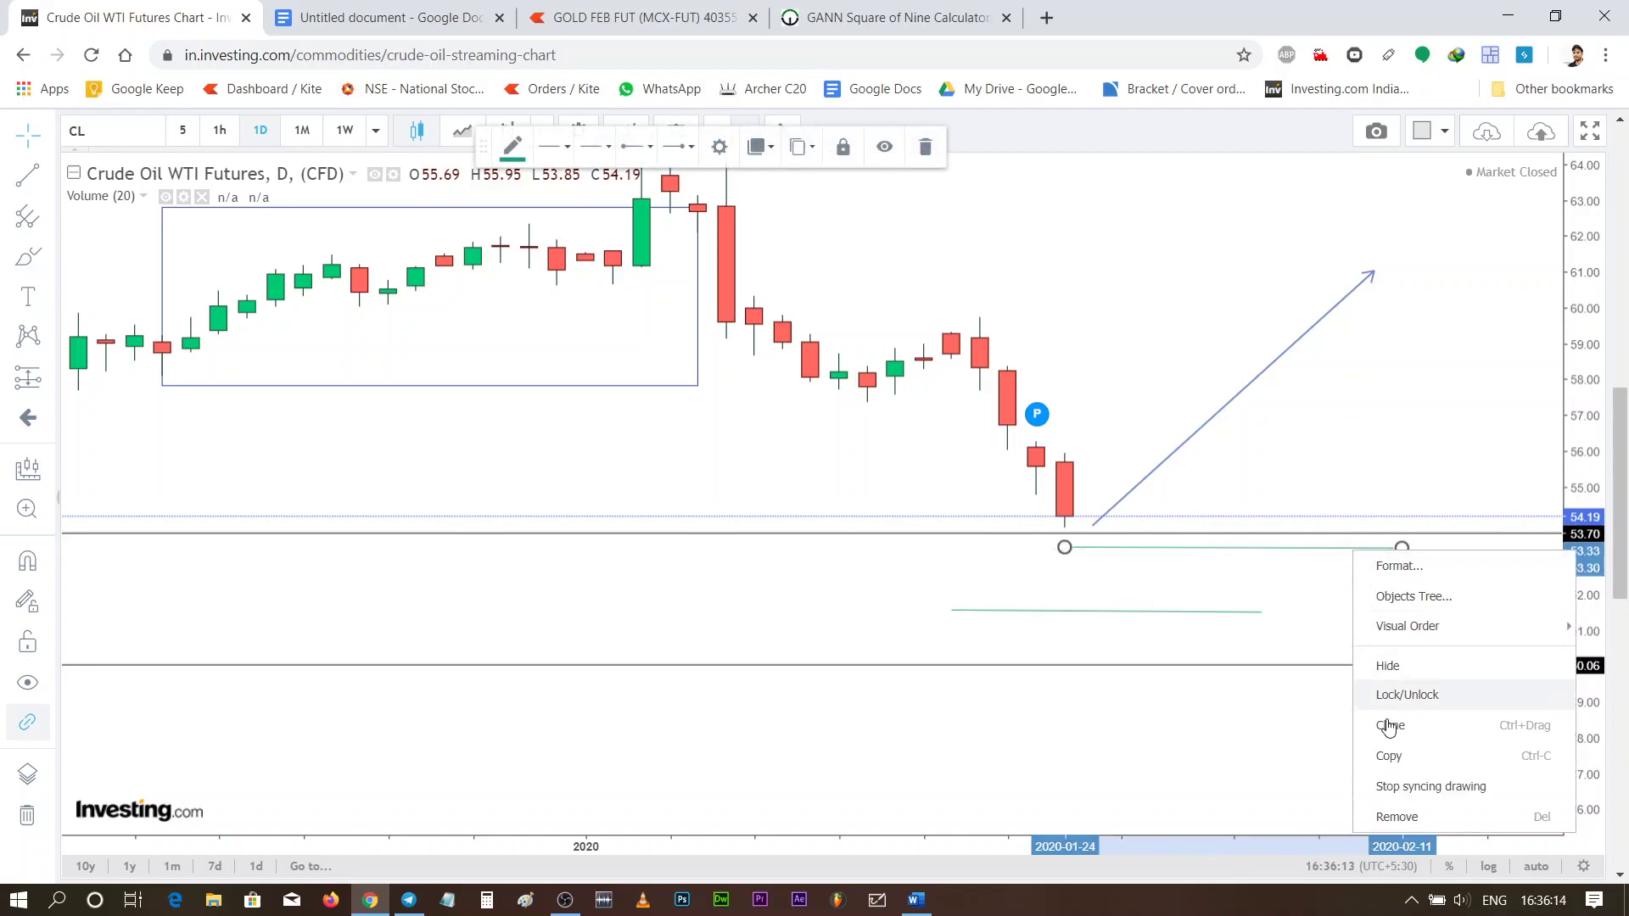
click(1390, 816)
drag(1381, 389, 1505, 331)
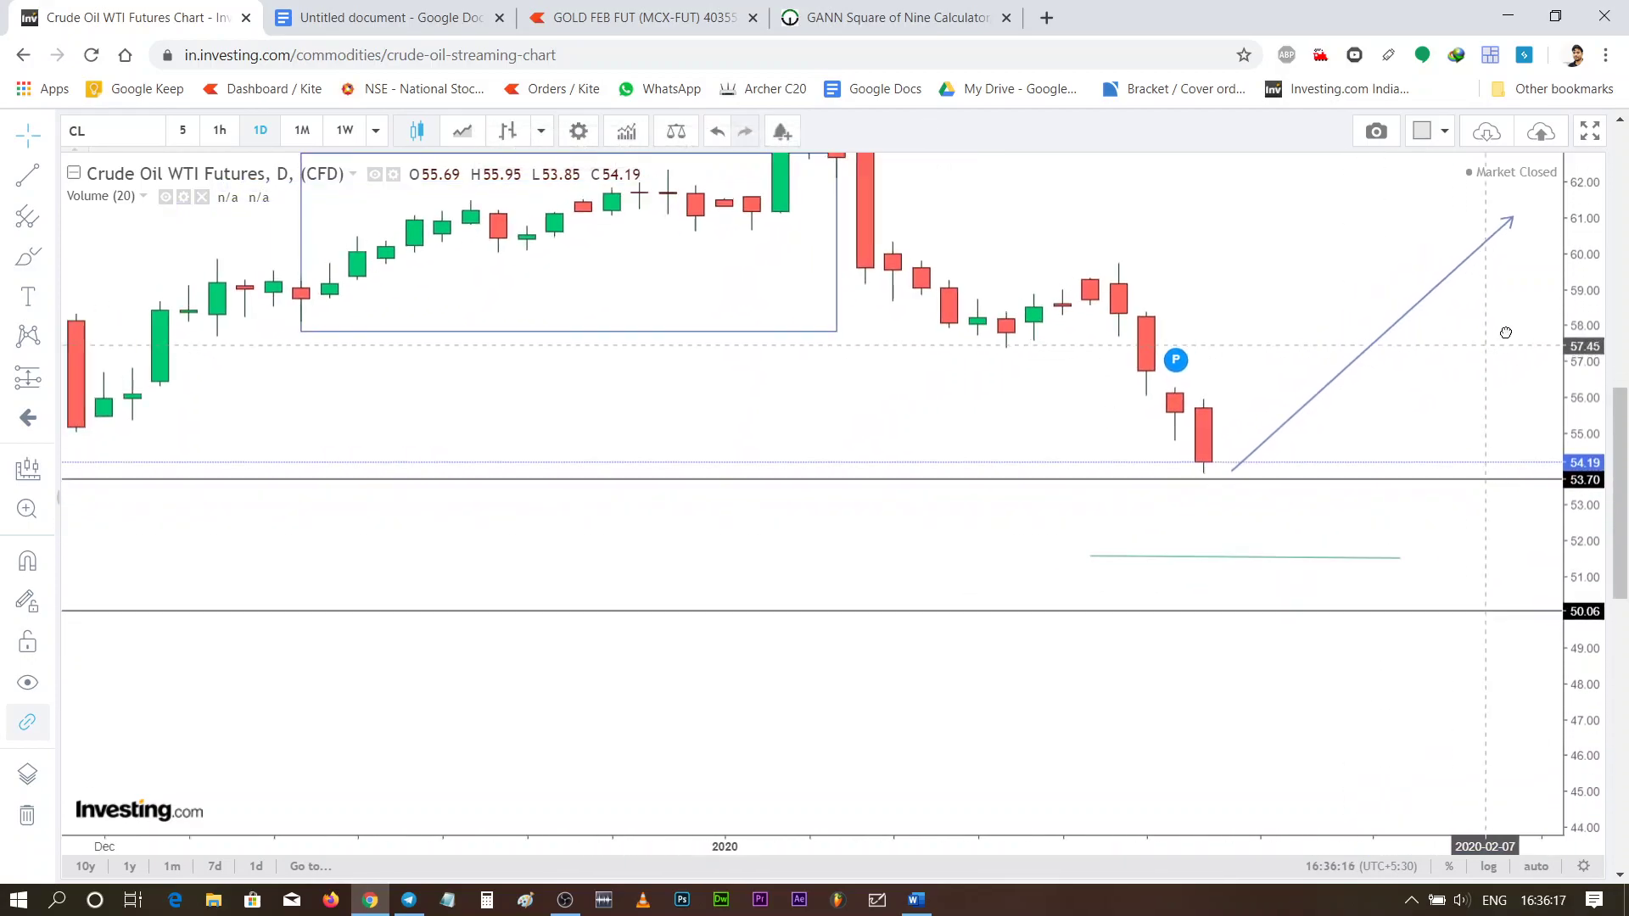
scroll(1419, 361, up, 1)
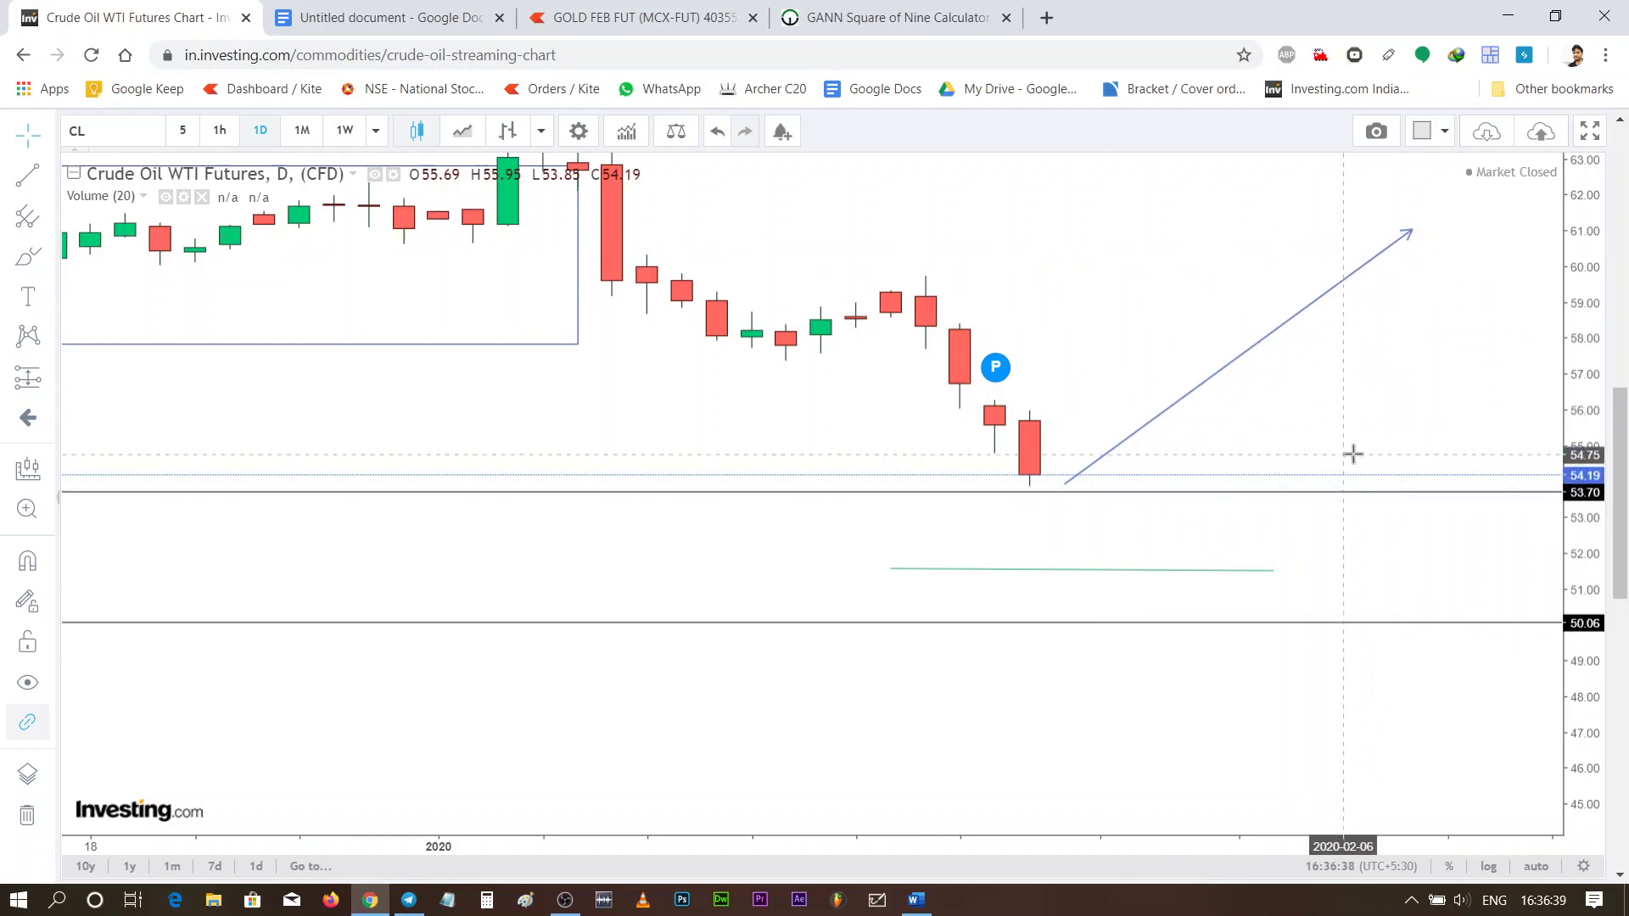
scroll(1332, 466, up, 1)
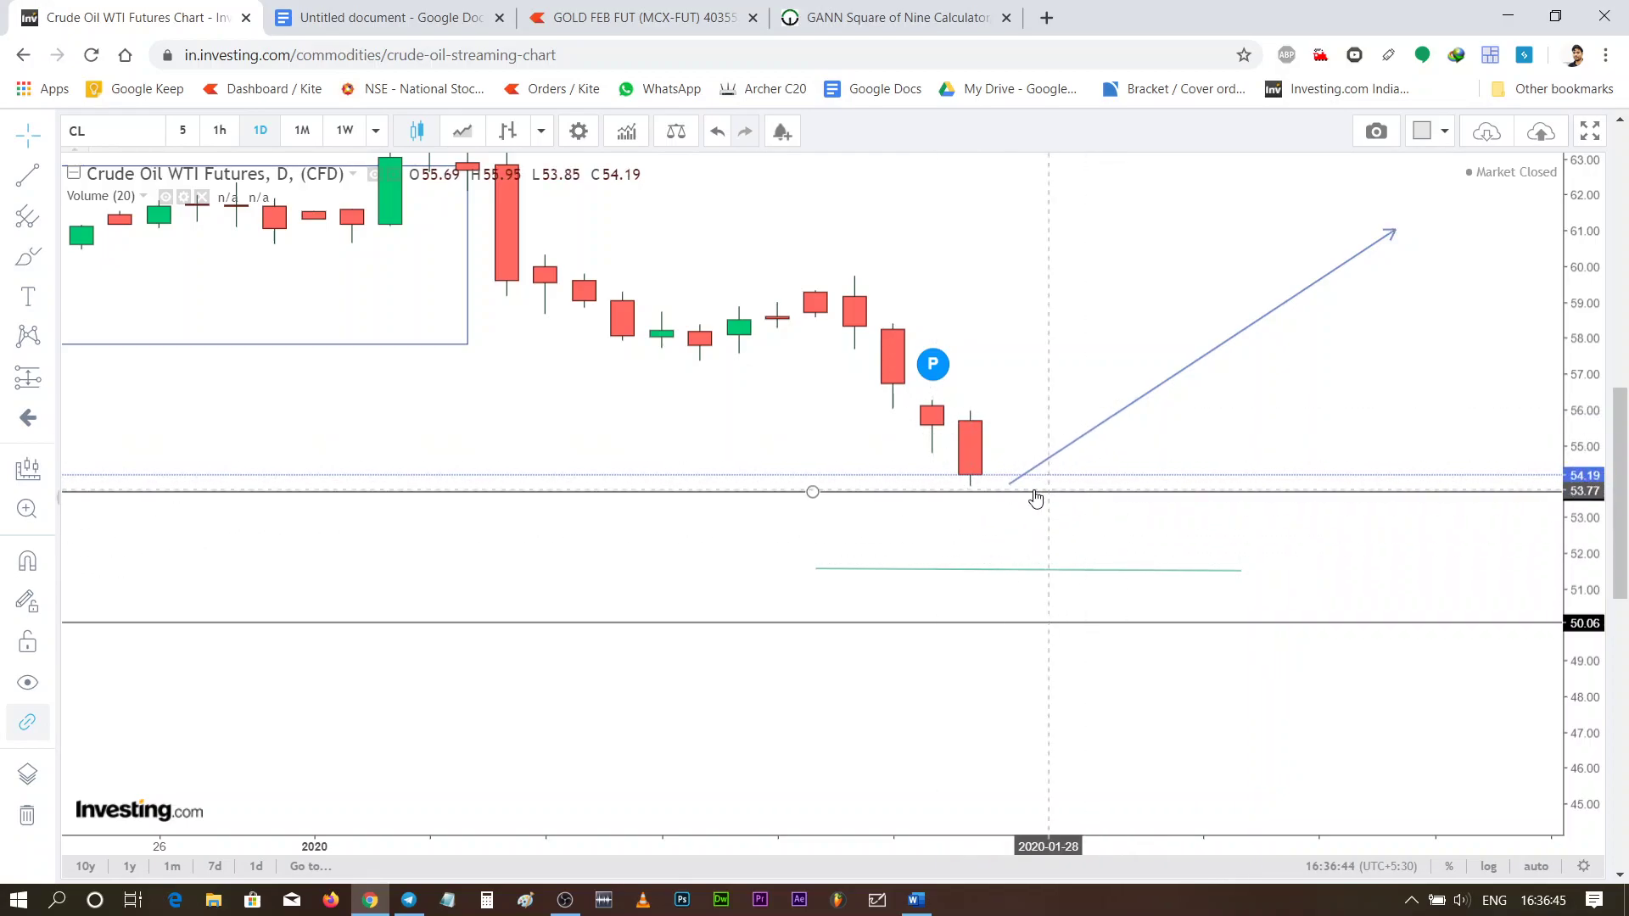
drag(1293, 401, 1327, 260)
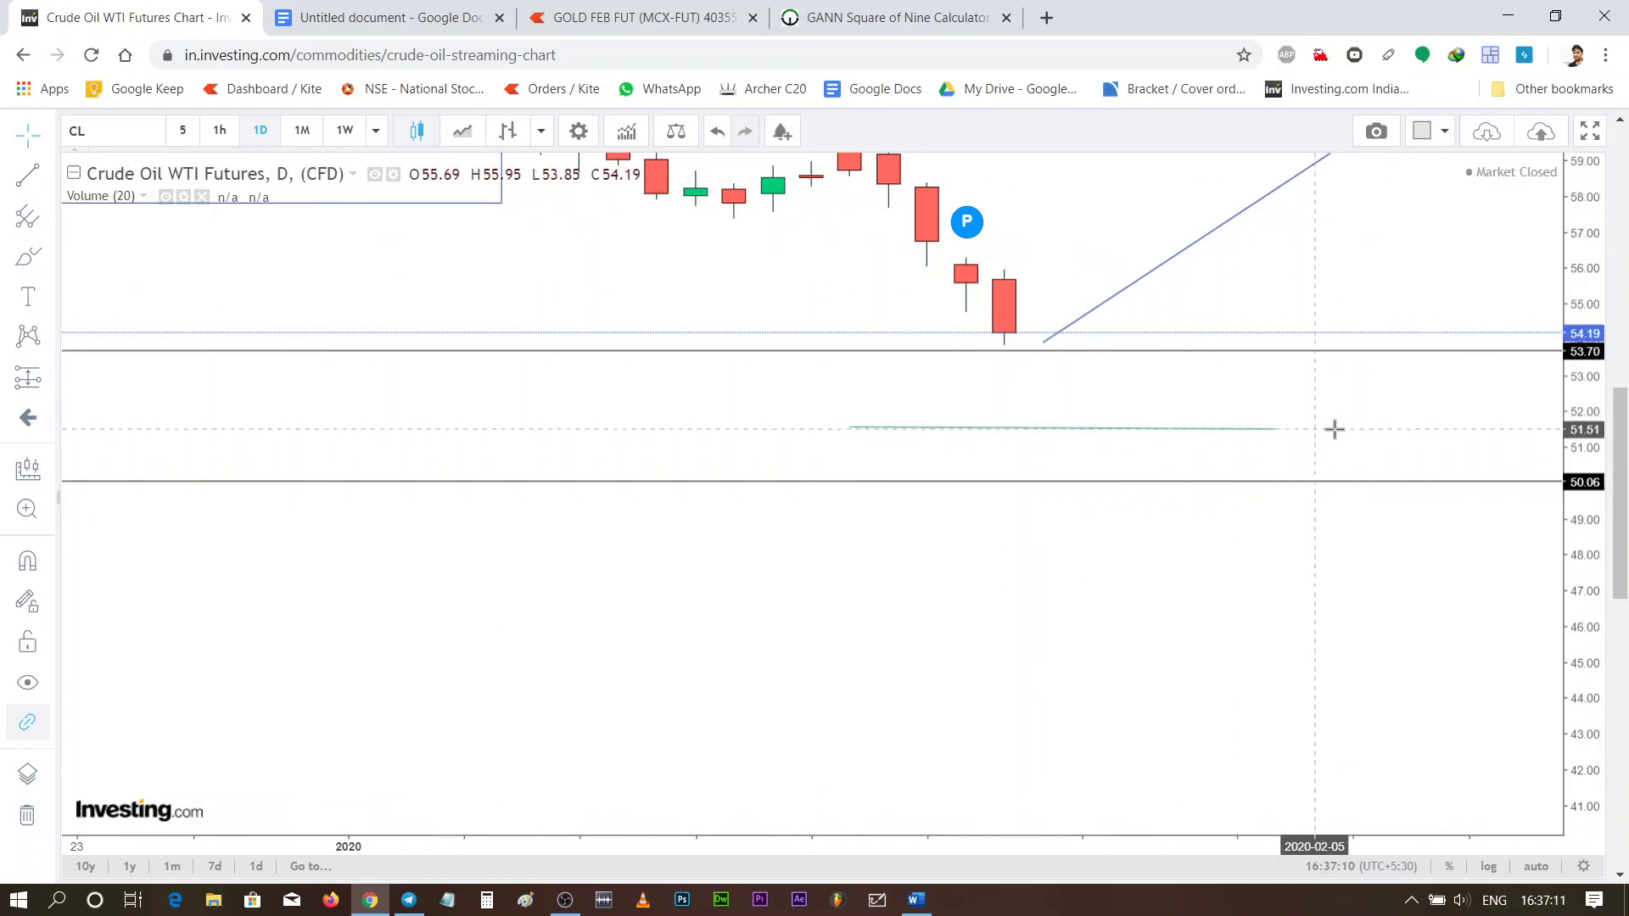
scroll(1338, 382, up, 3)
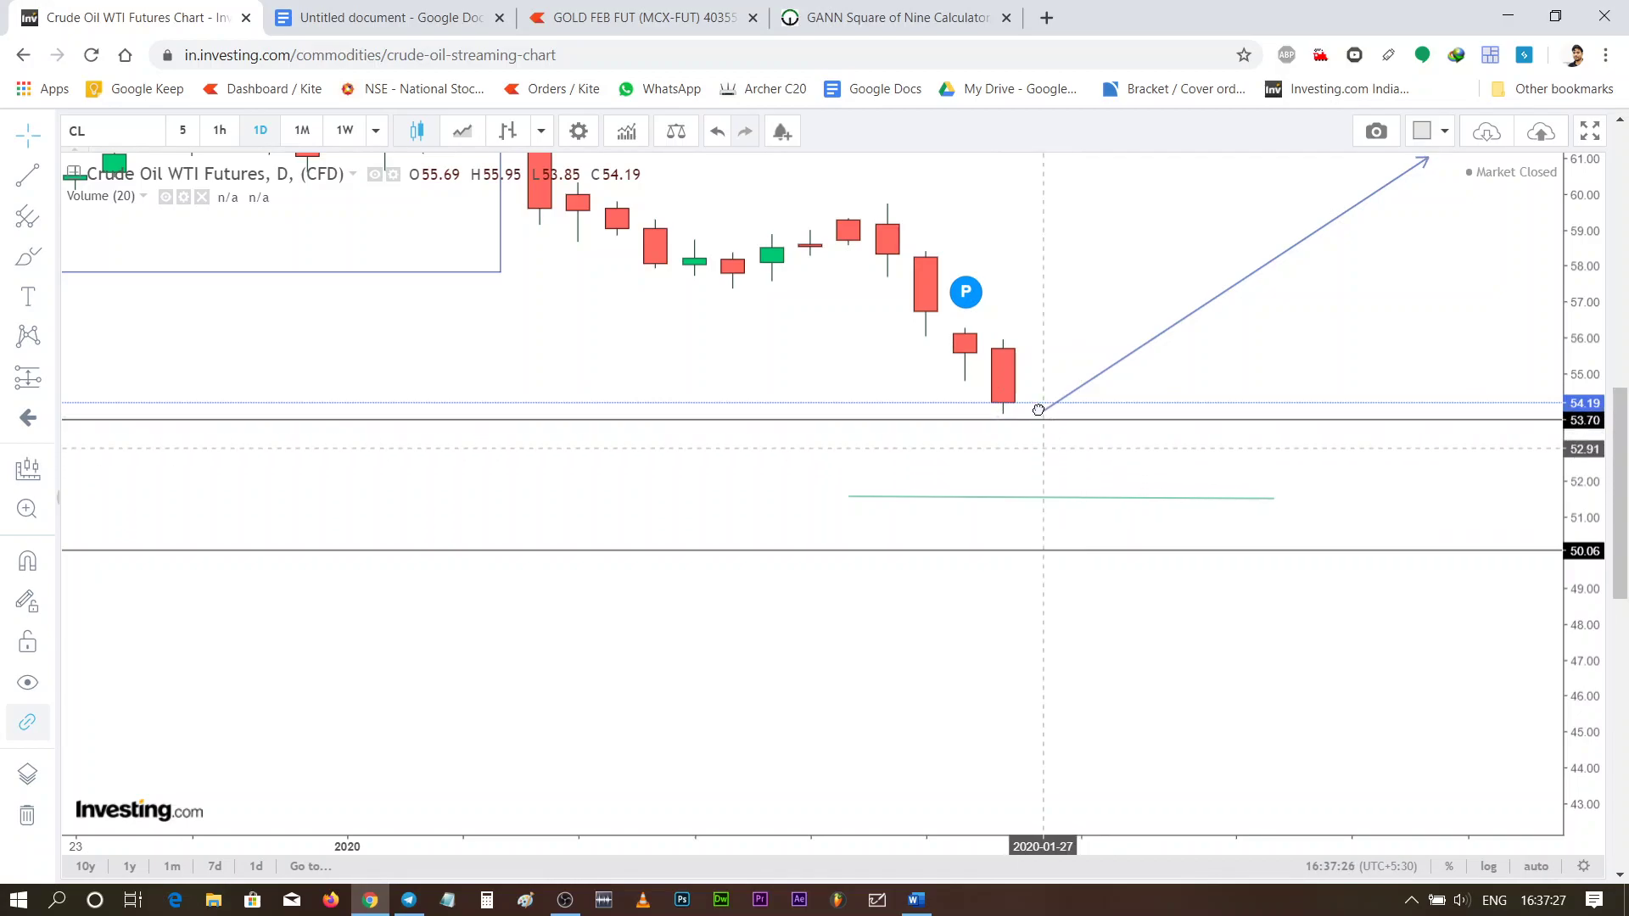
drag(1047, 439, 1031, 388)
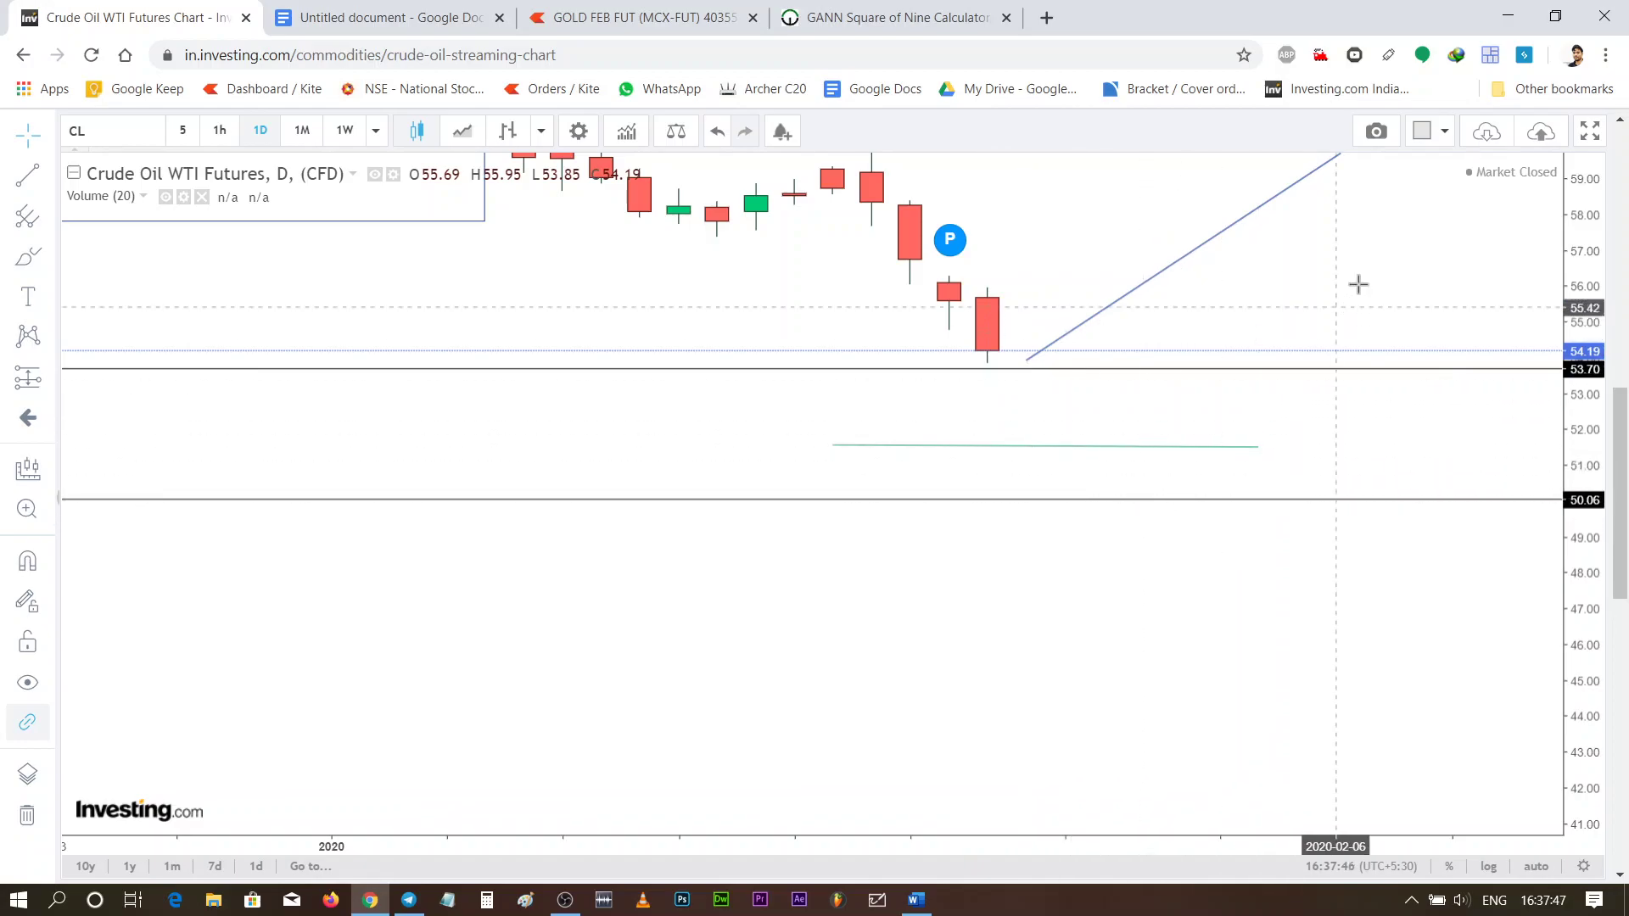
scroll(1367, 255, down, 2)
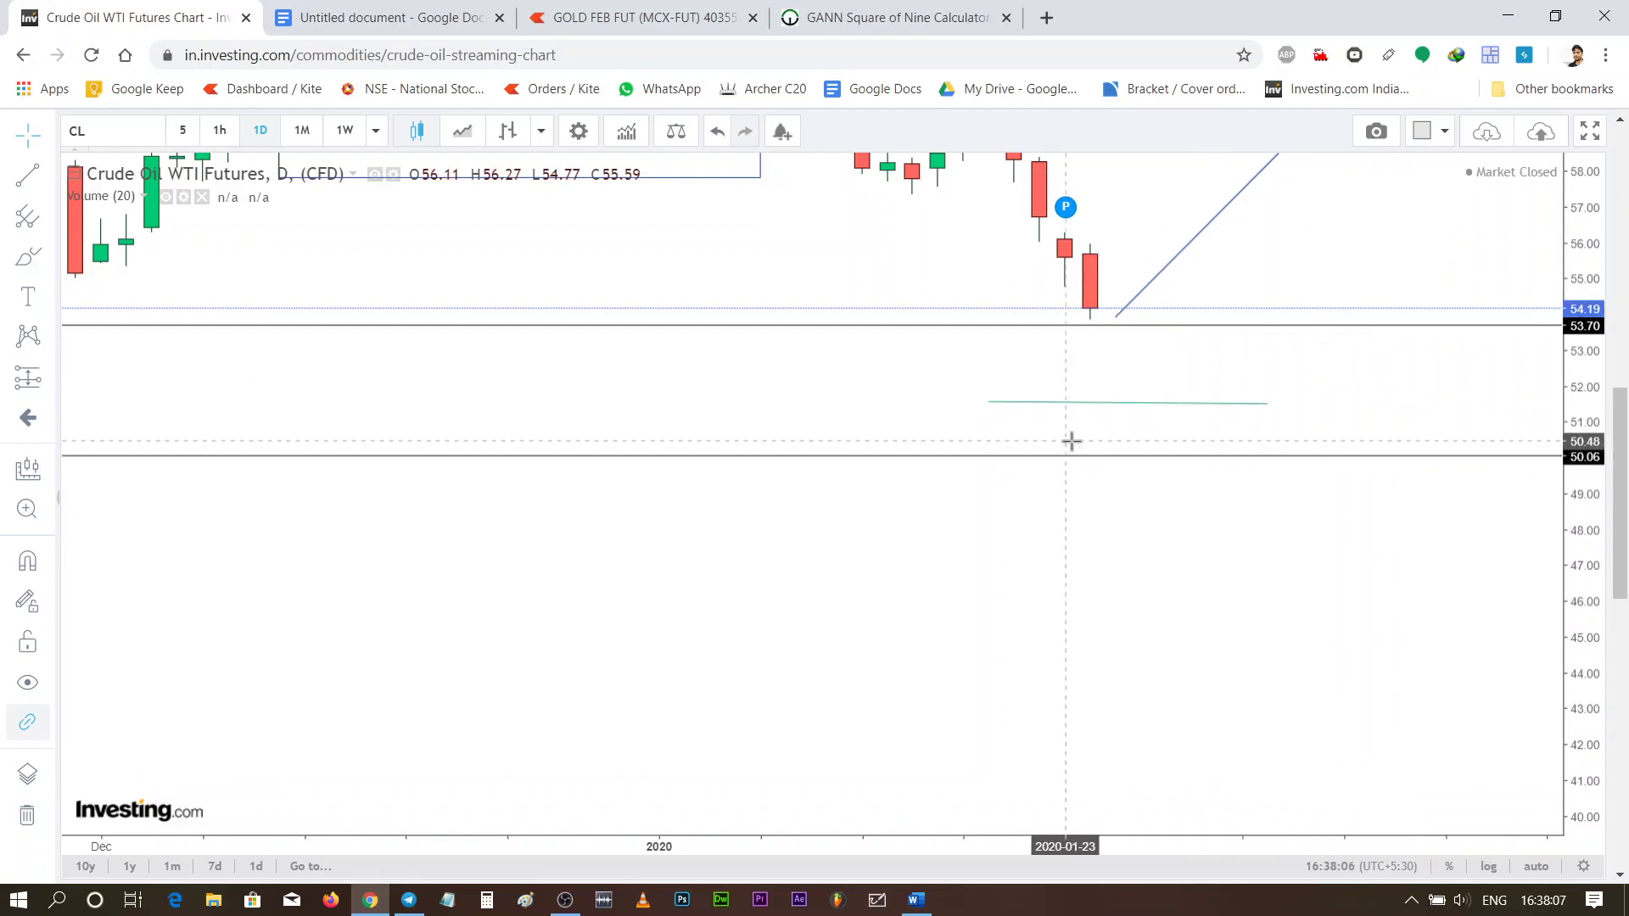
Zoom the chart out to reveal the earlier rally above the 53.70 support
drag(1124, 484, 1057, 516)
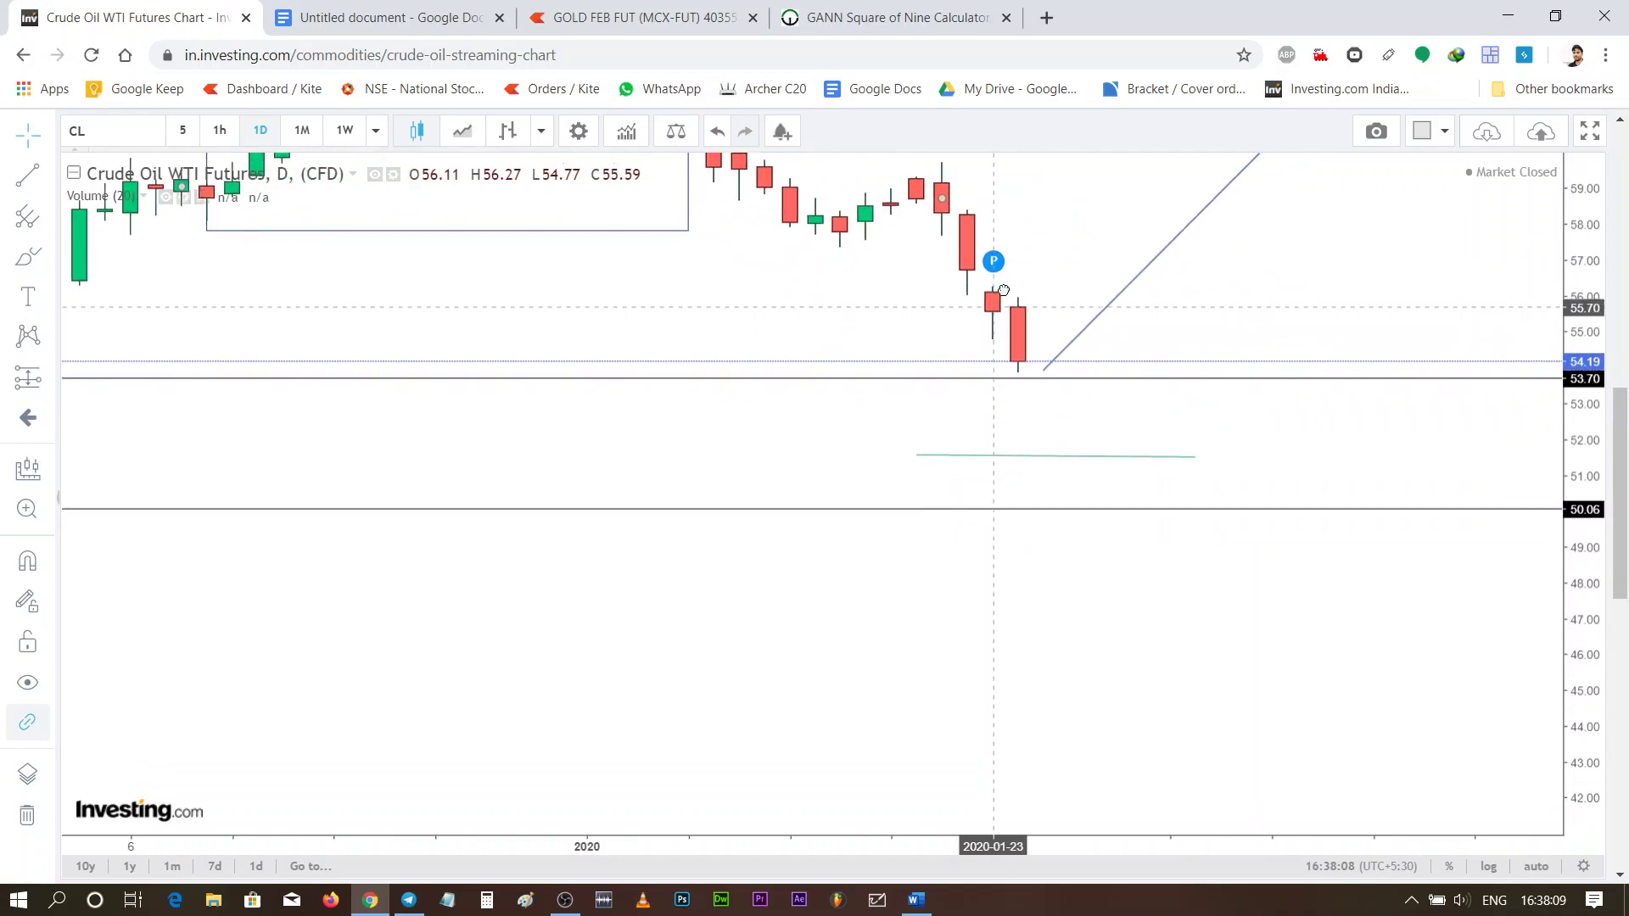
mouse_move(1233, 547)
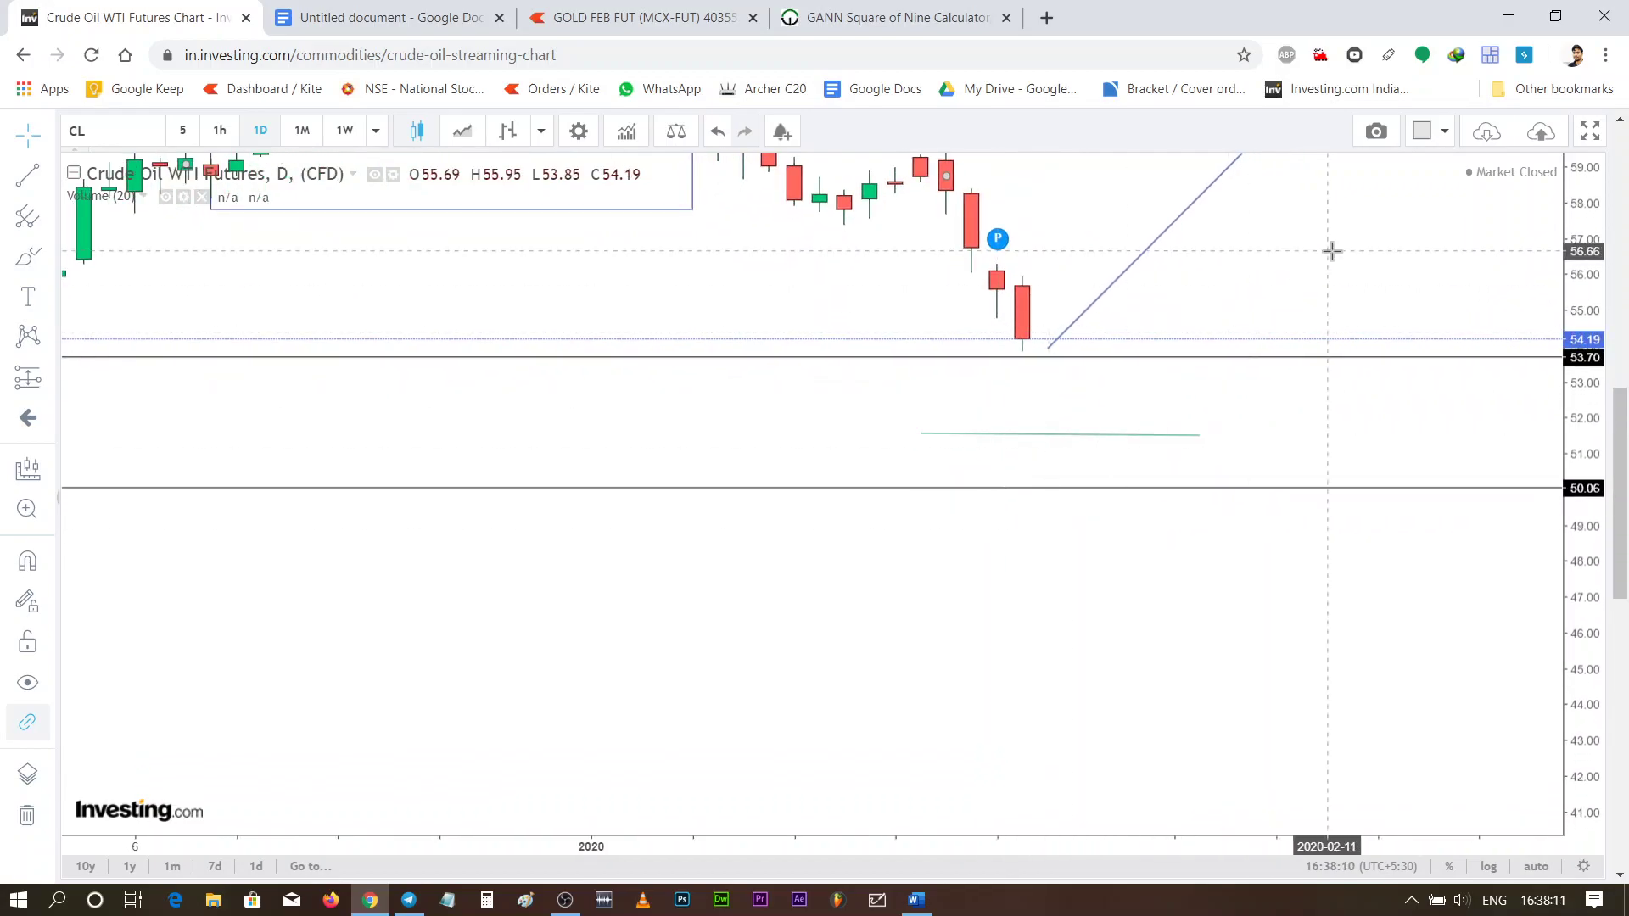
drag(1322, 357, 1322, 359)
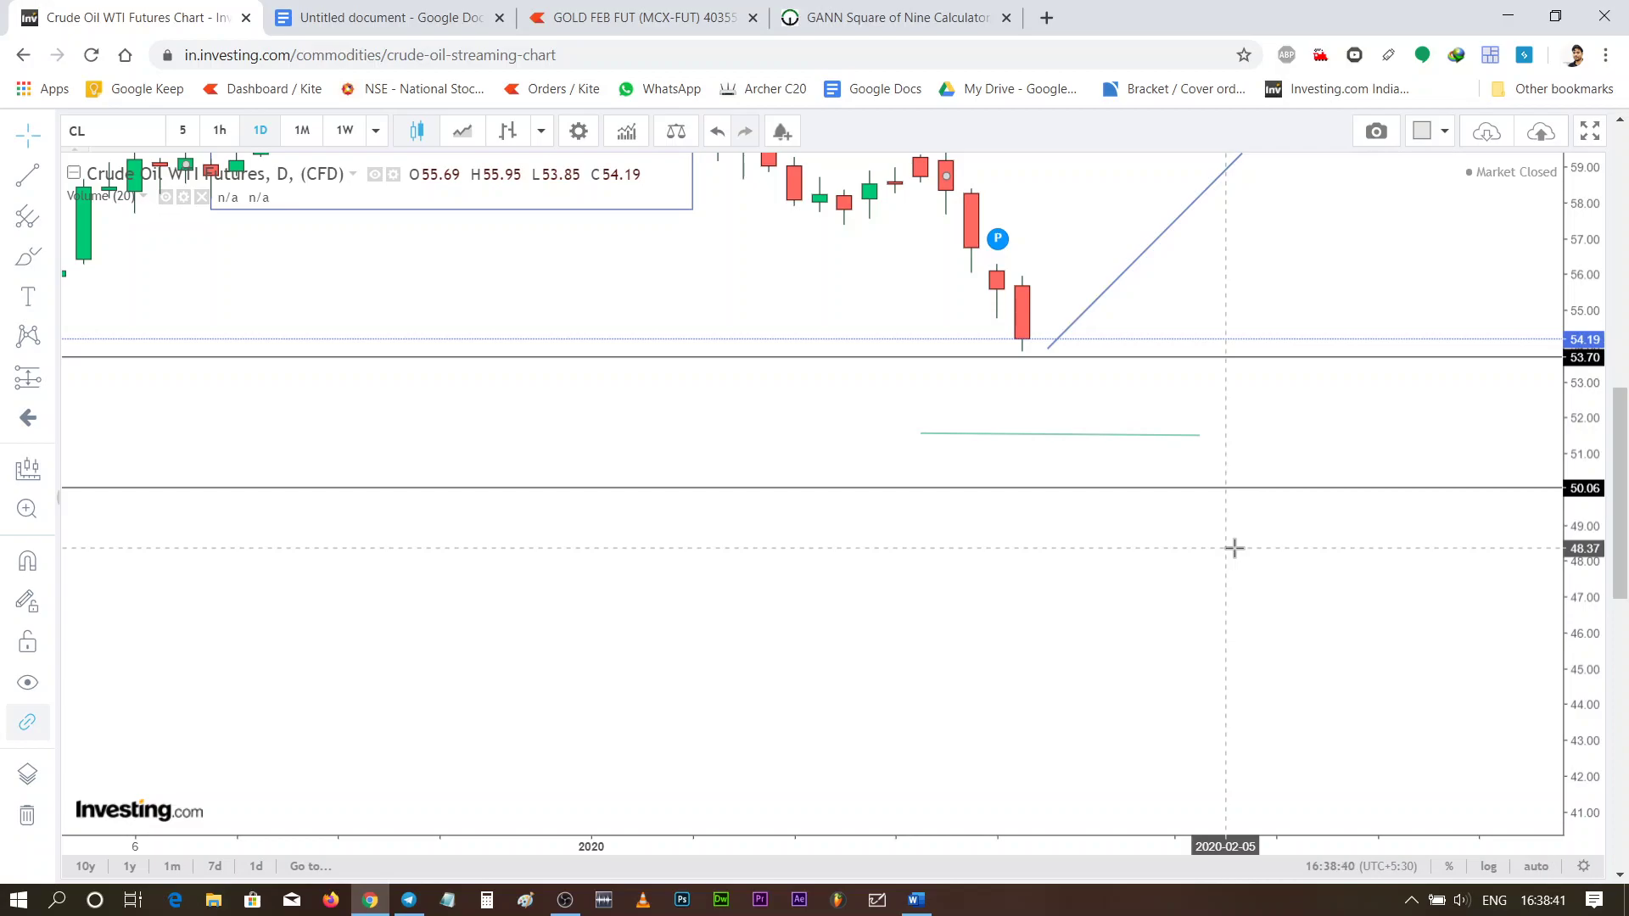
scroll(1265, 519, down, 1)
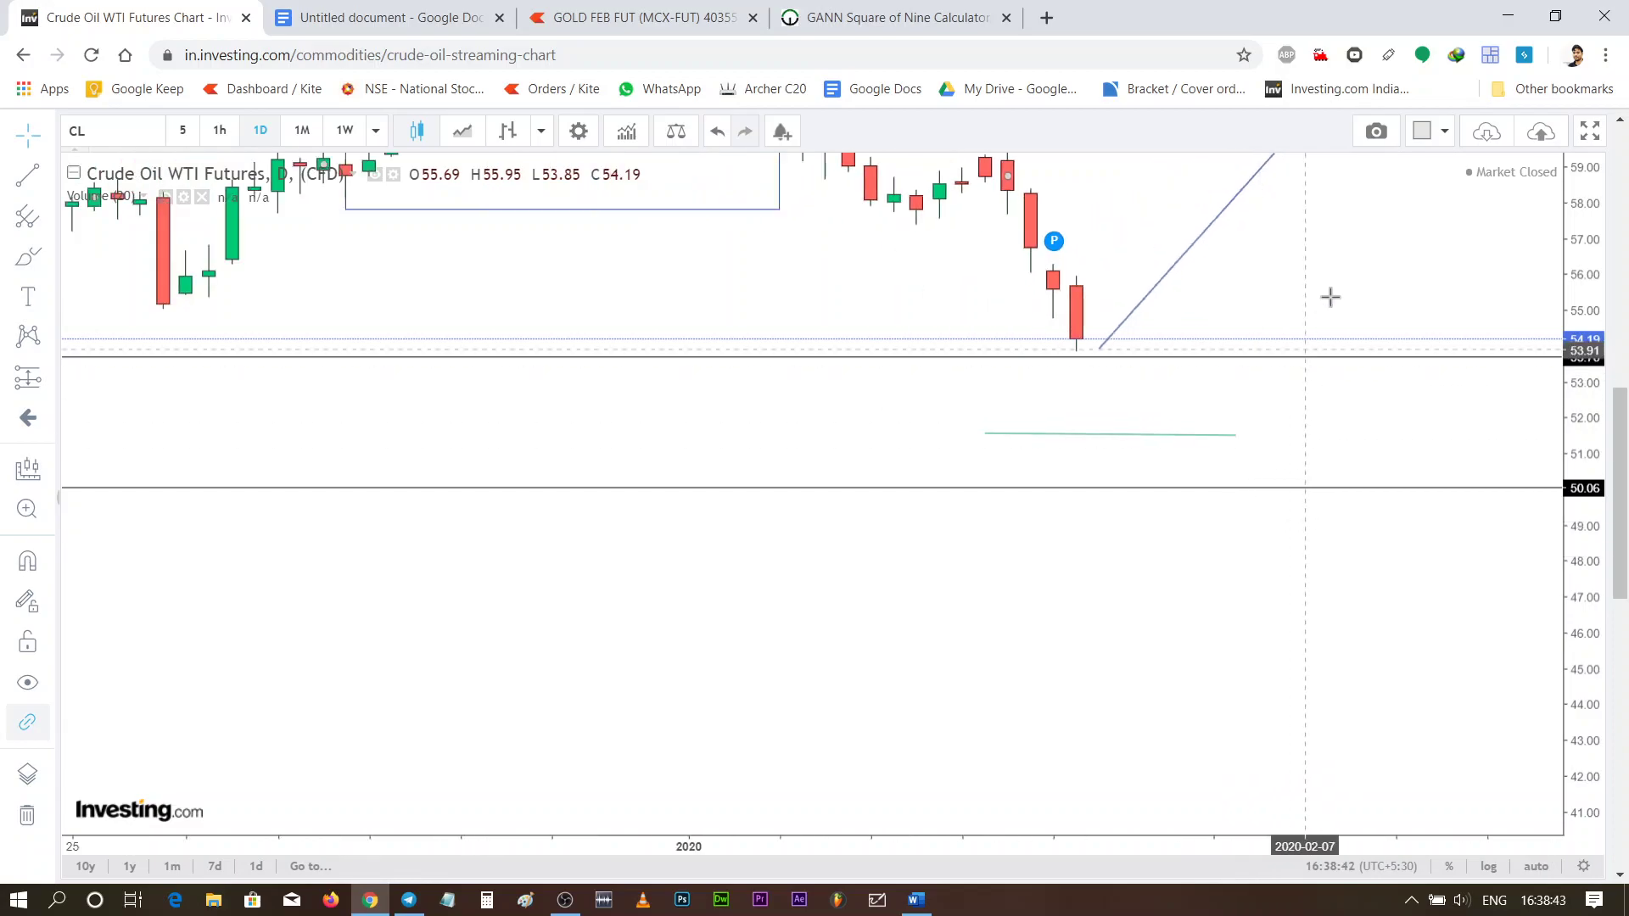
mouse_move(1331, 295)
mouse_down()
mouse_move(1283, 443)
mouse_move(1344, 486)
mouse_up()
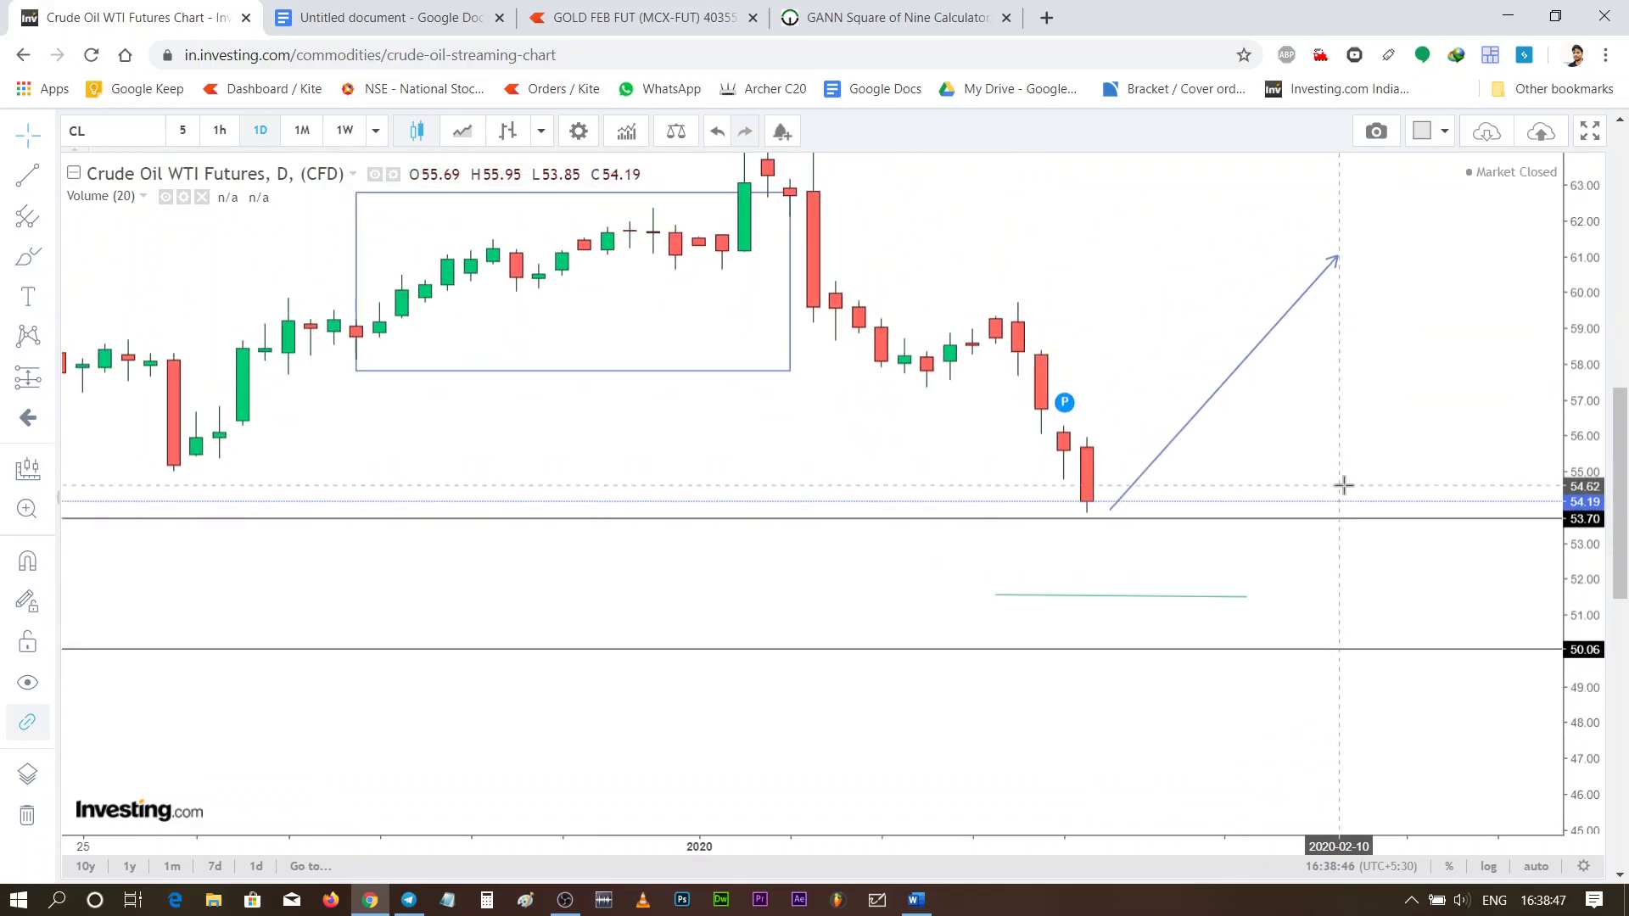
scroll(1344, 485, down, 1)
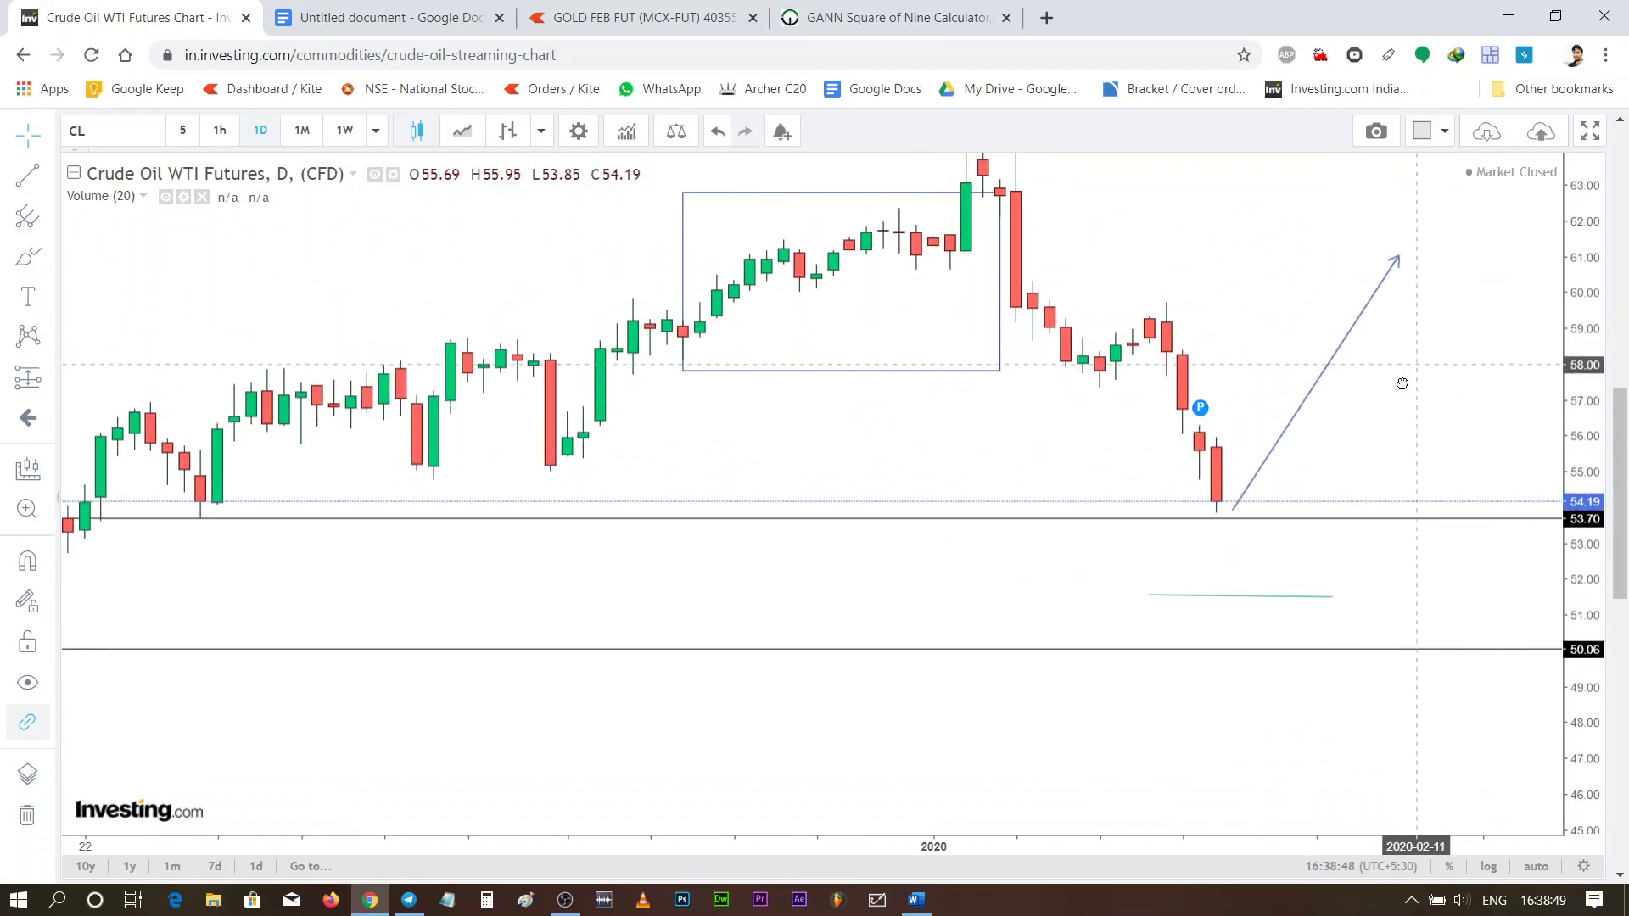
drag(1400, 379, 1389, 505)
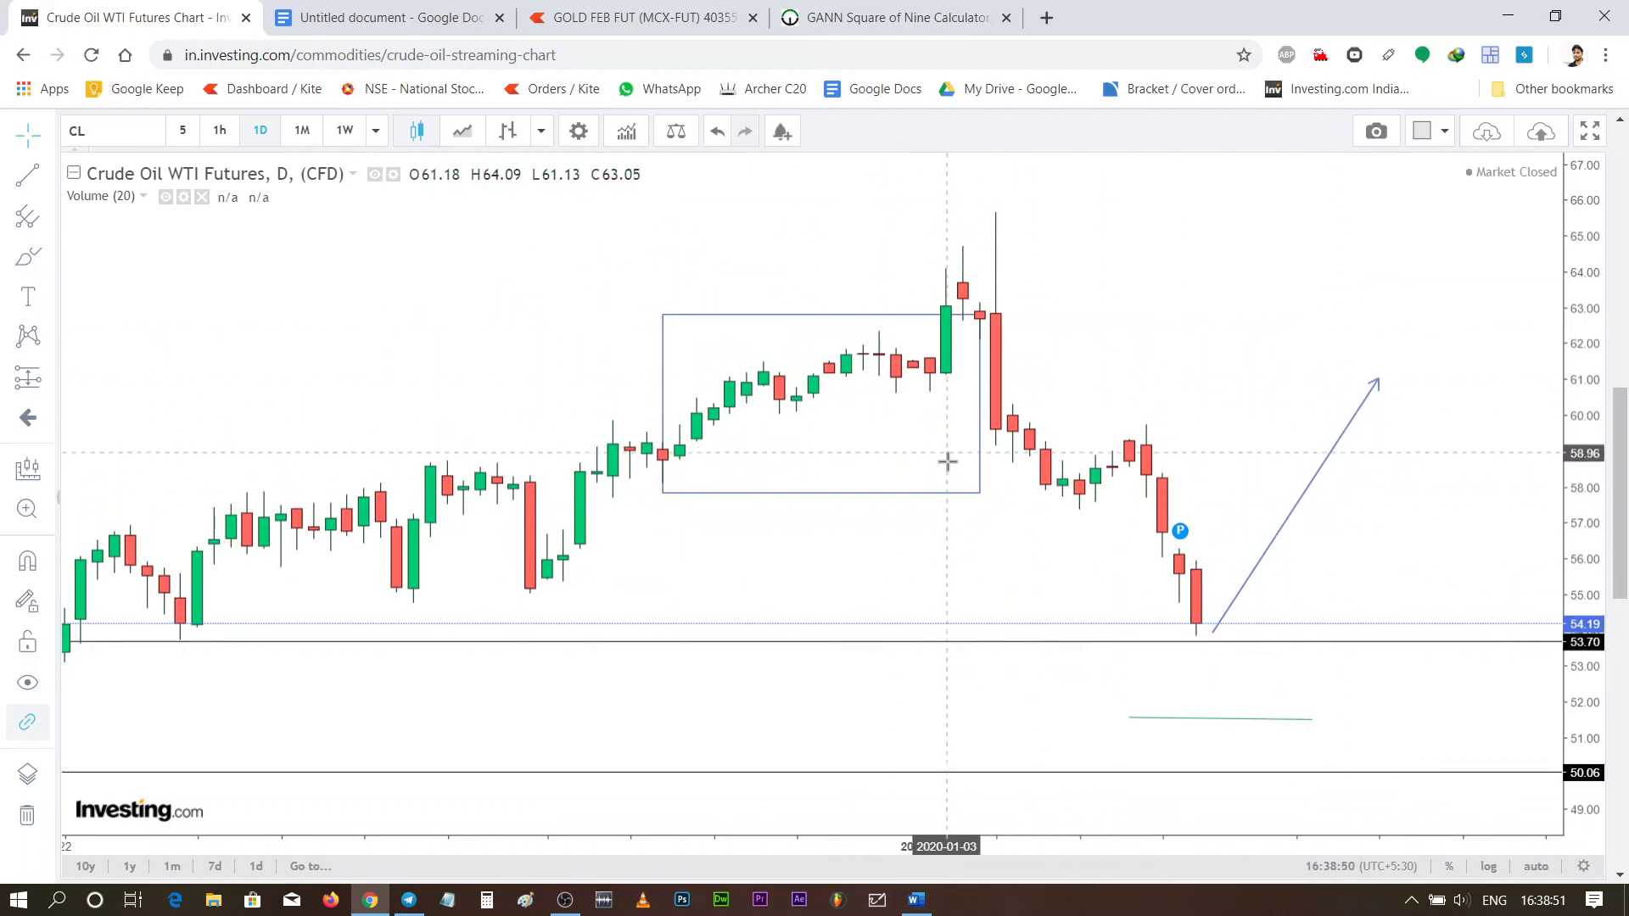
drag(1113, 418, 1070, 270)
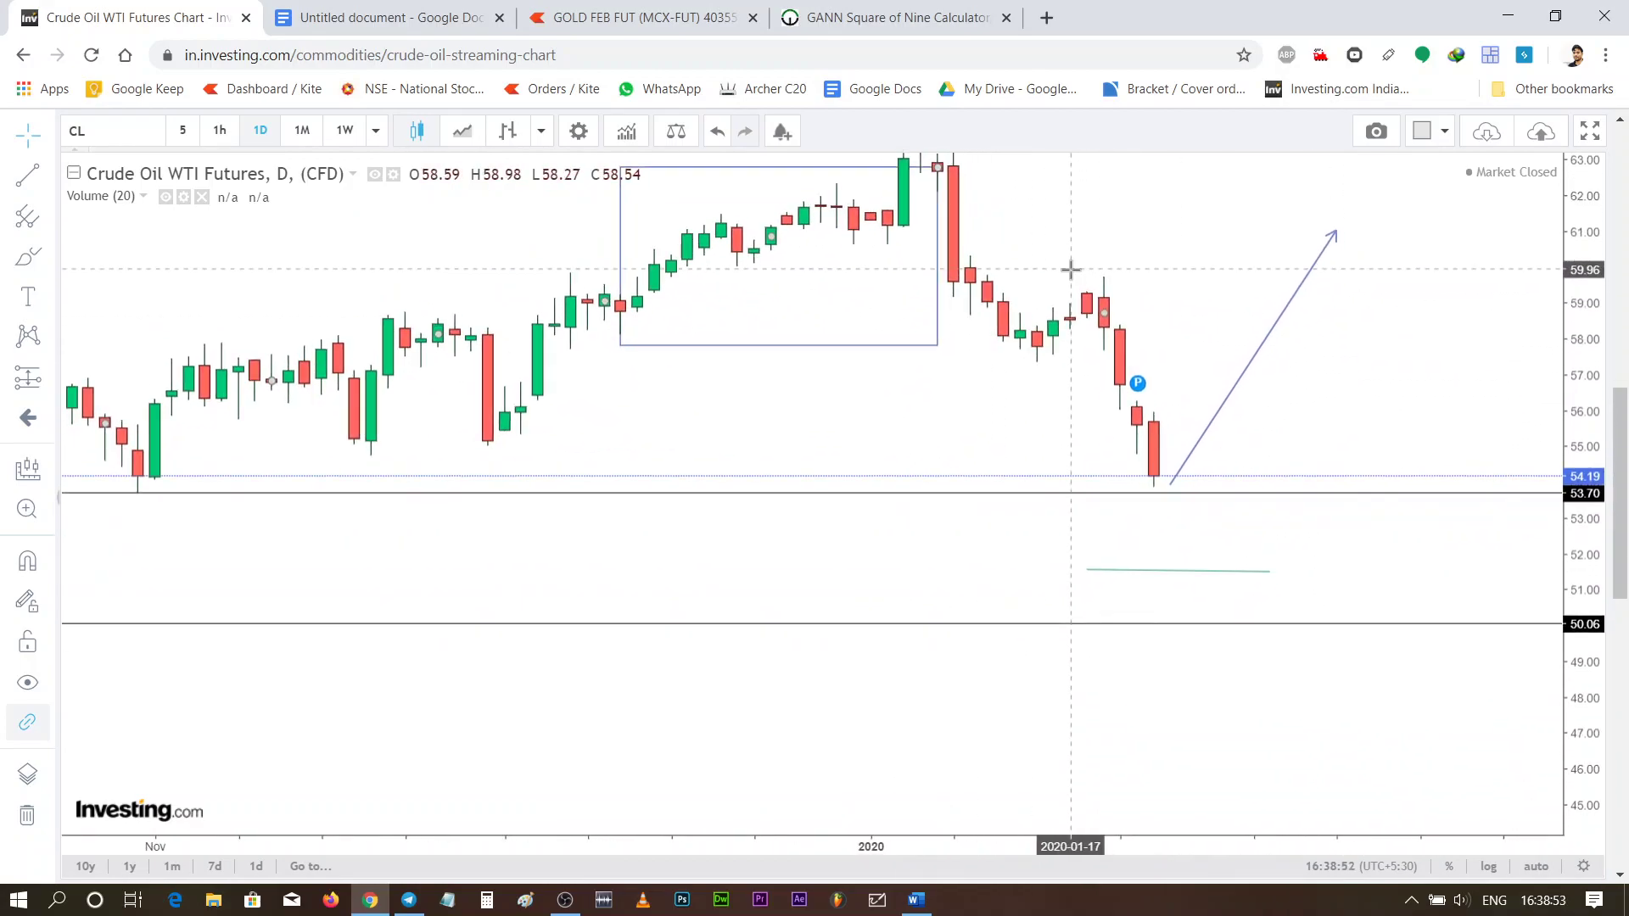
drag(1071, 270, 1109, 397)
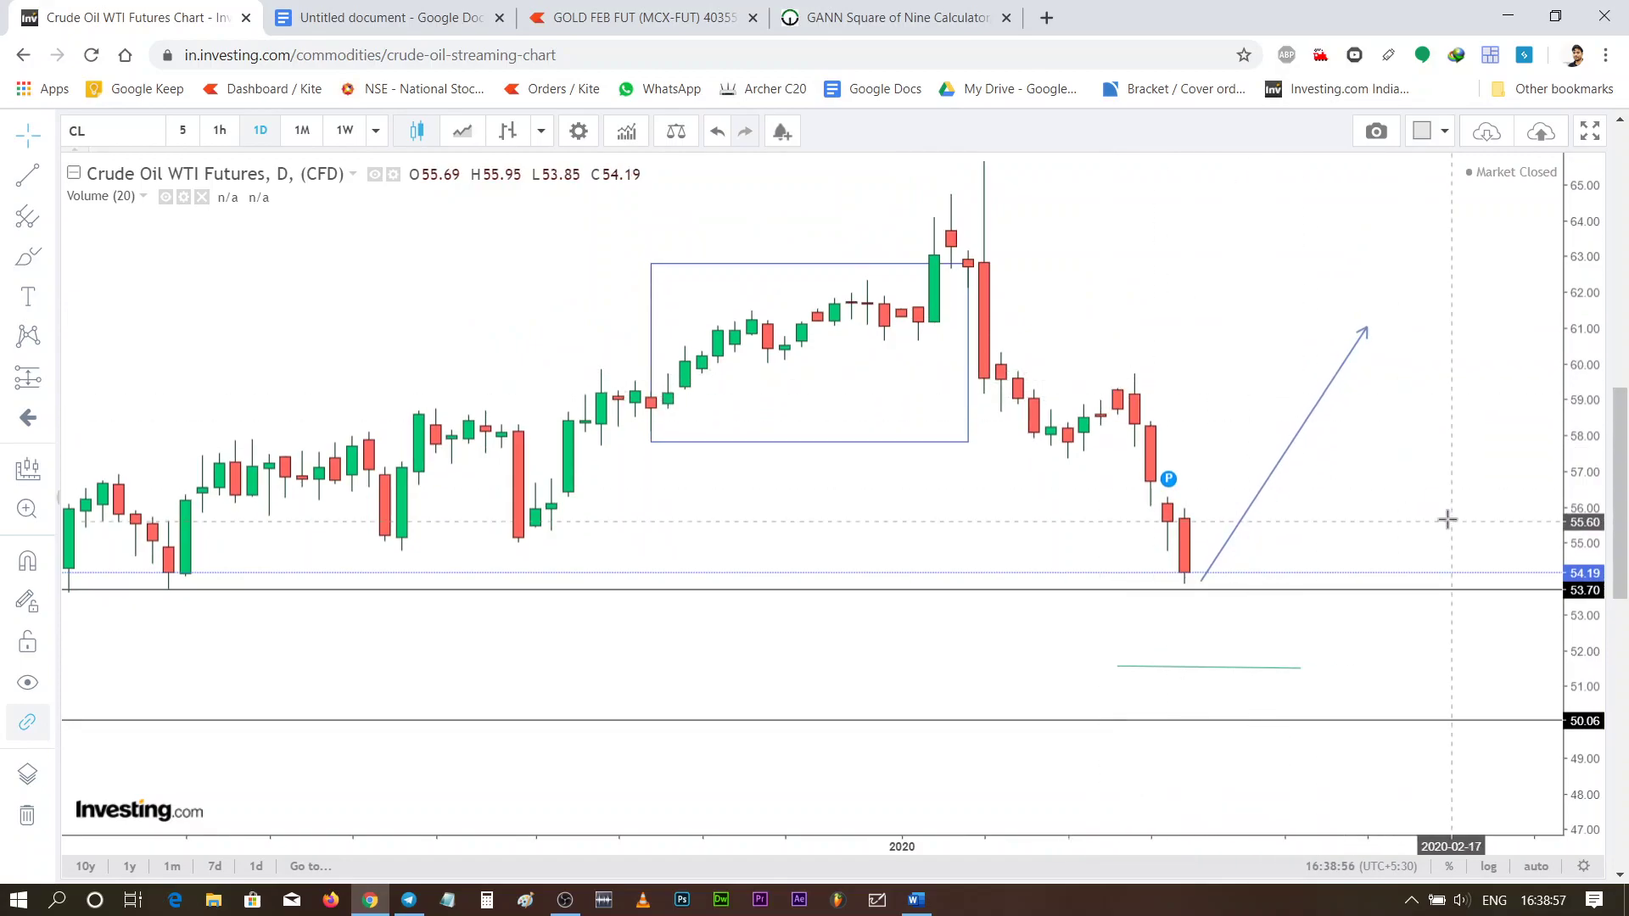
Pan and zoom around the boxed rally so the arrow and support lines show together
drag(1447, 520, 1408, 353)
mouse_move(880, 396)
mouse_down()
mouse_move(990, 560)
mouse_move(1229, 618)
mouse_up()
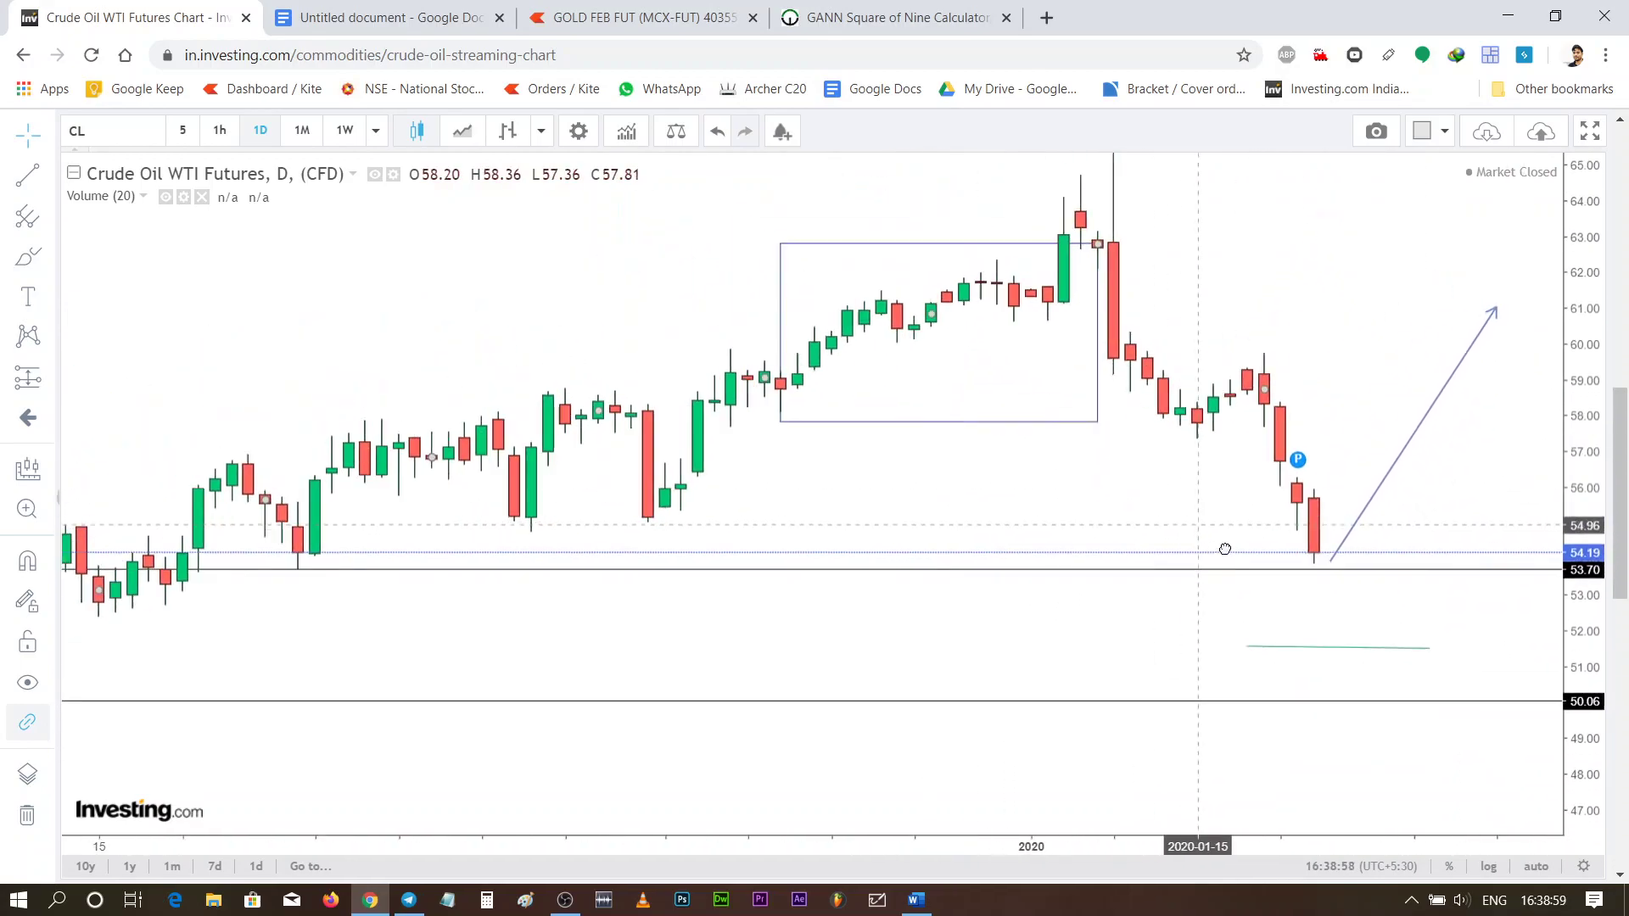
mouse_move(1106, 690)
mouse_down()
mouse_move(1248, 566)
mouse_move(925, 535)
mouse_up()
scroll(1211, 585, down, 2)
scroll(1050, 575, up, 2)
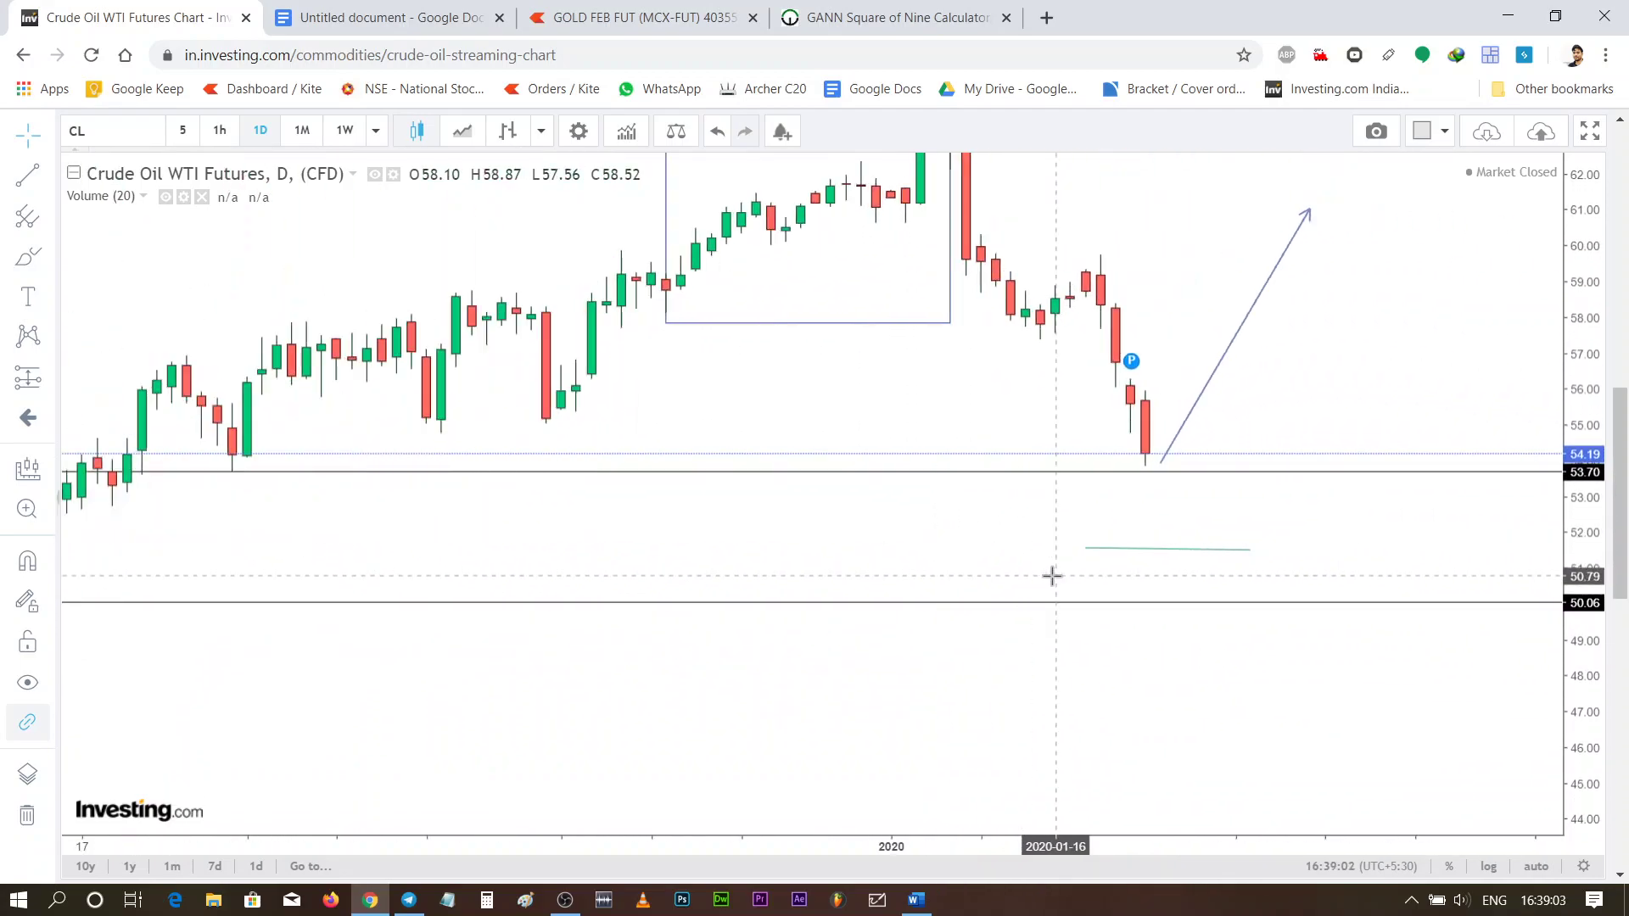
scroll(1174, 578, up, 2)
scroll(1248, 549, up, 1)
drag(1247, 549, 1171, 507)
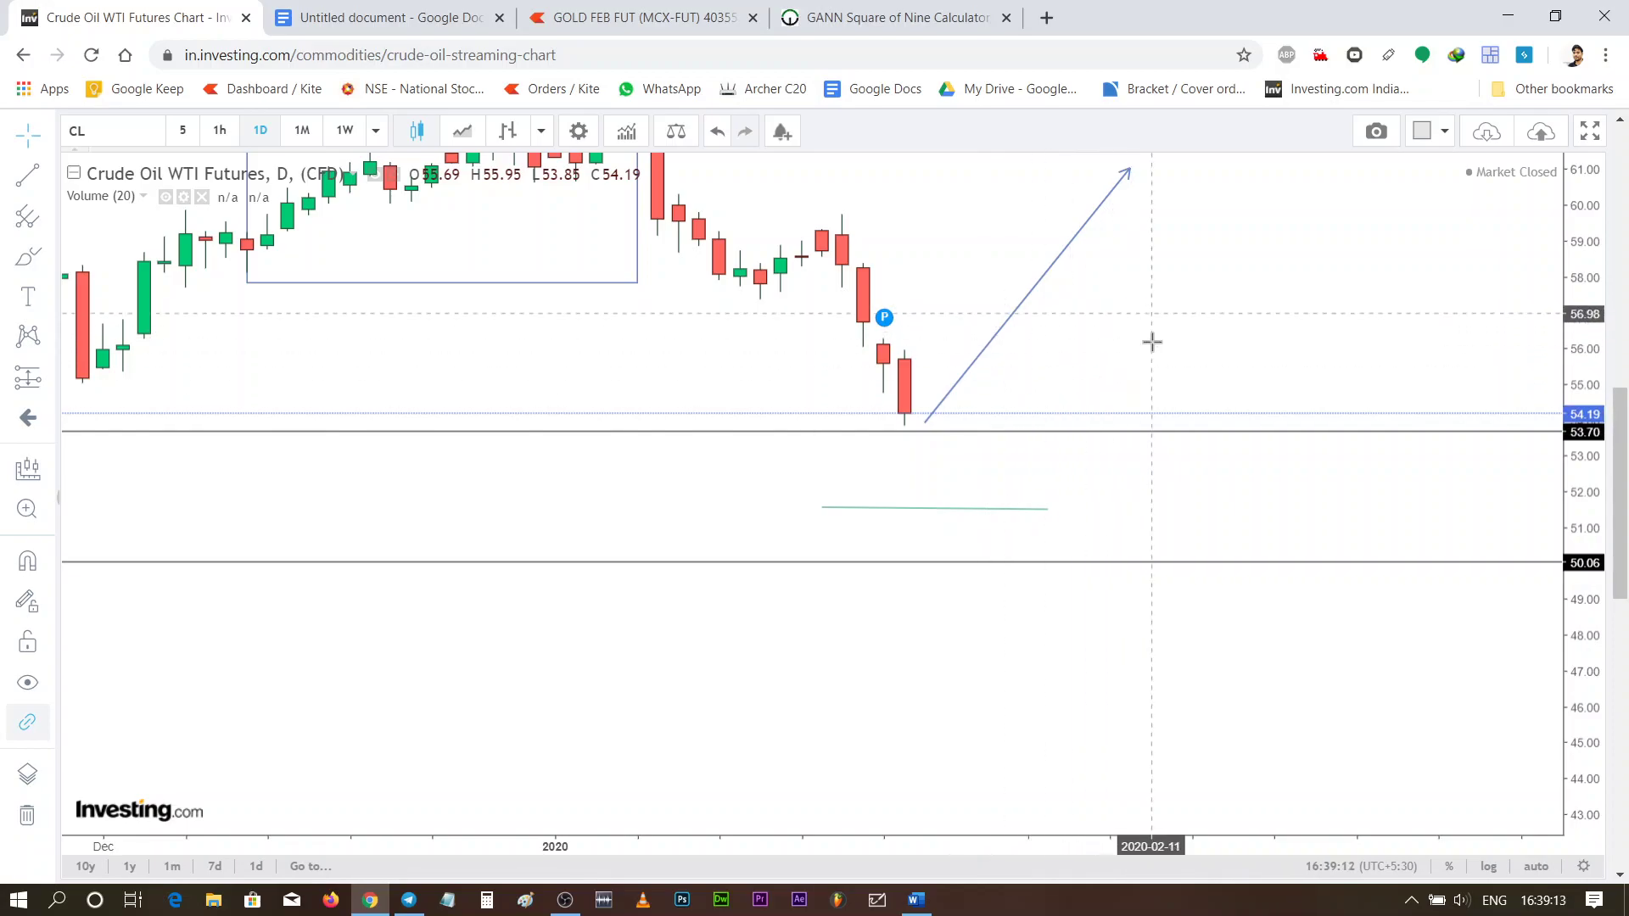
drag(1149, 342, 1208, 457)
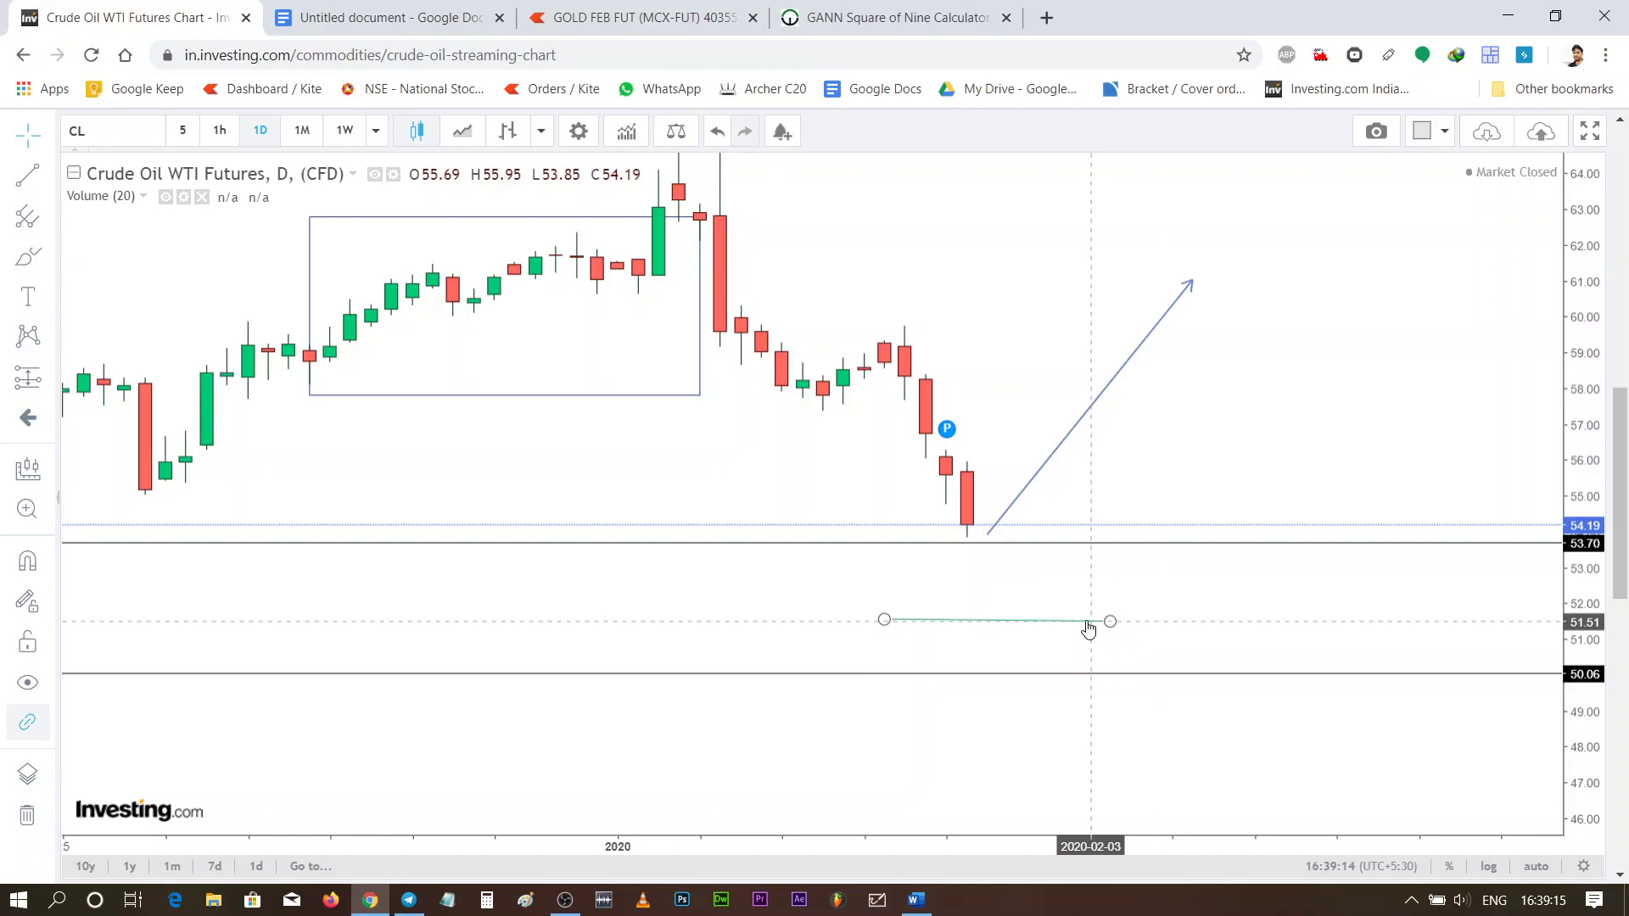
drag(1156, 455, 1211, 520)
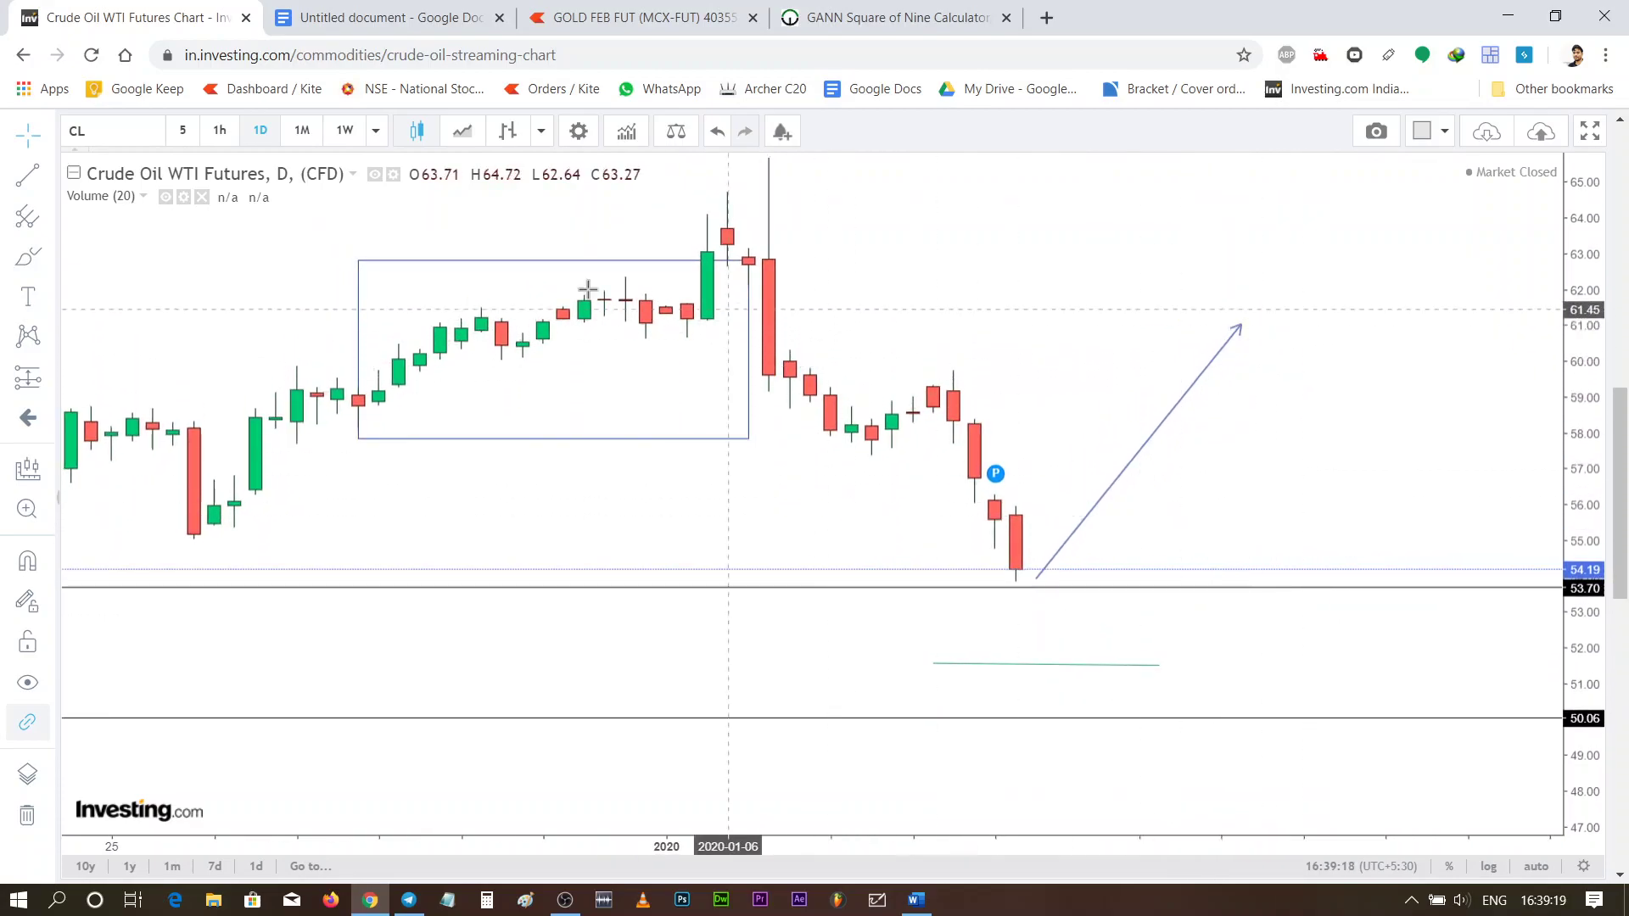
Draw a horizontal trend line from the rally box top across to near 63.3
click(28, 180)
click(102, 180)
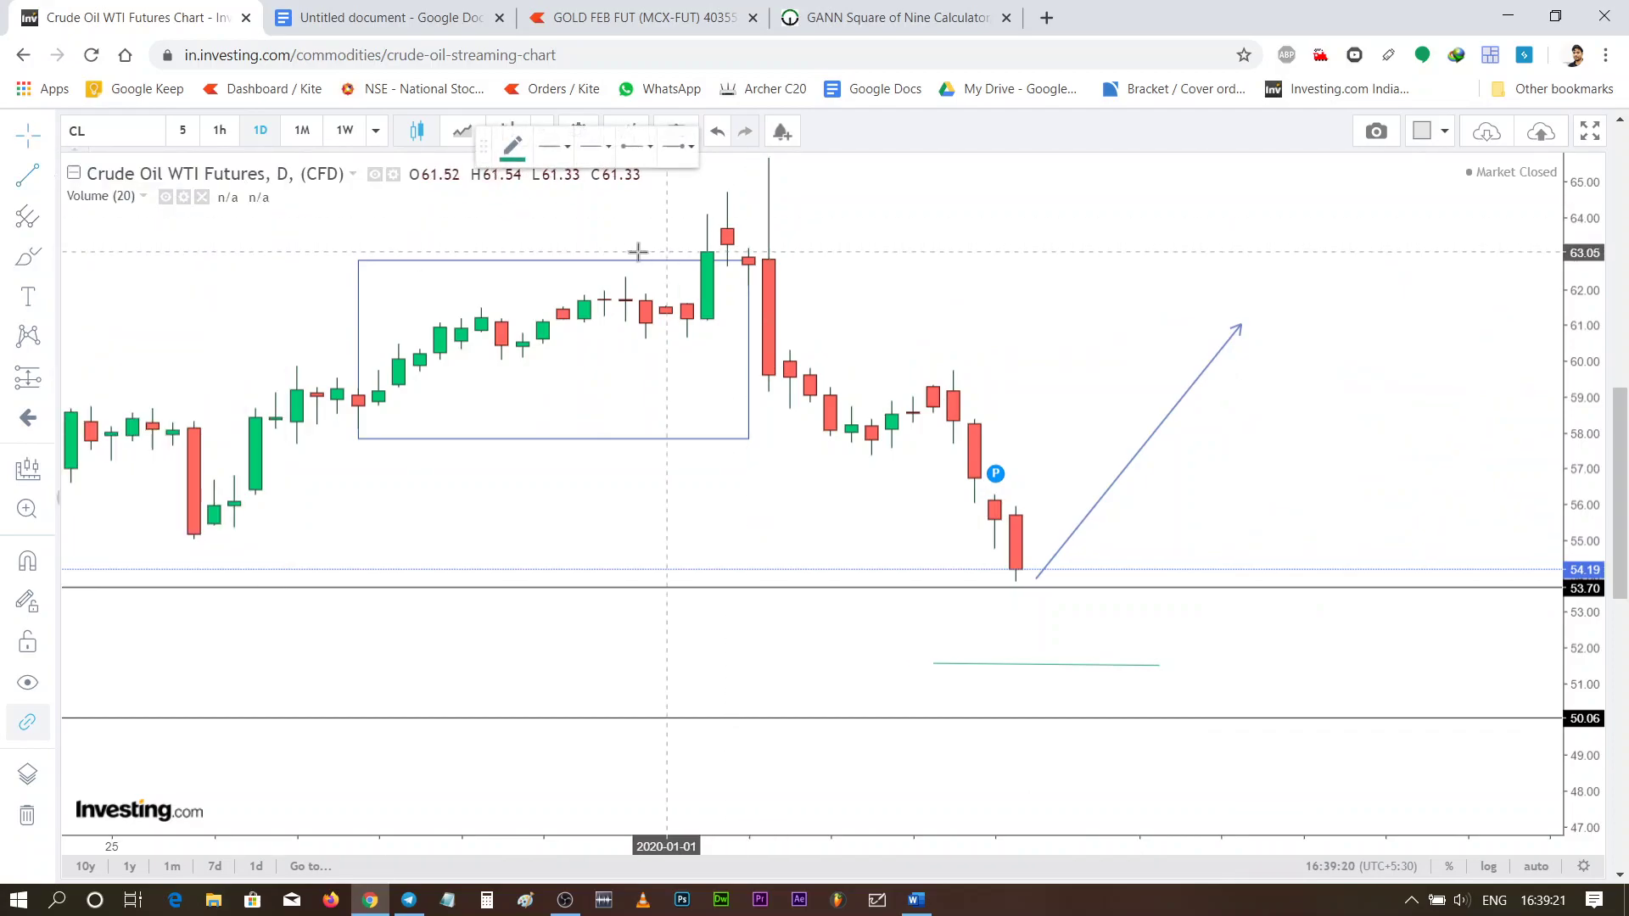
click(666, 244)
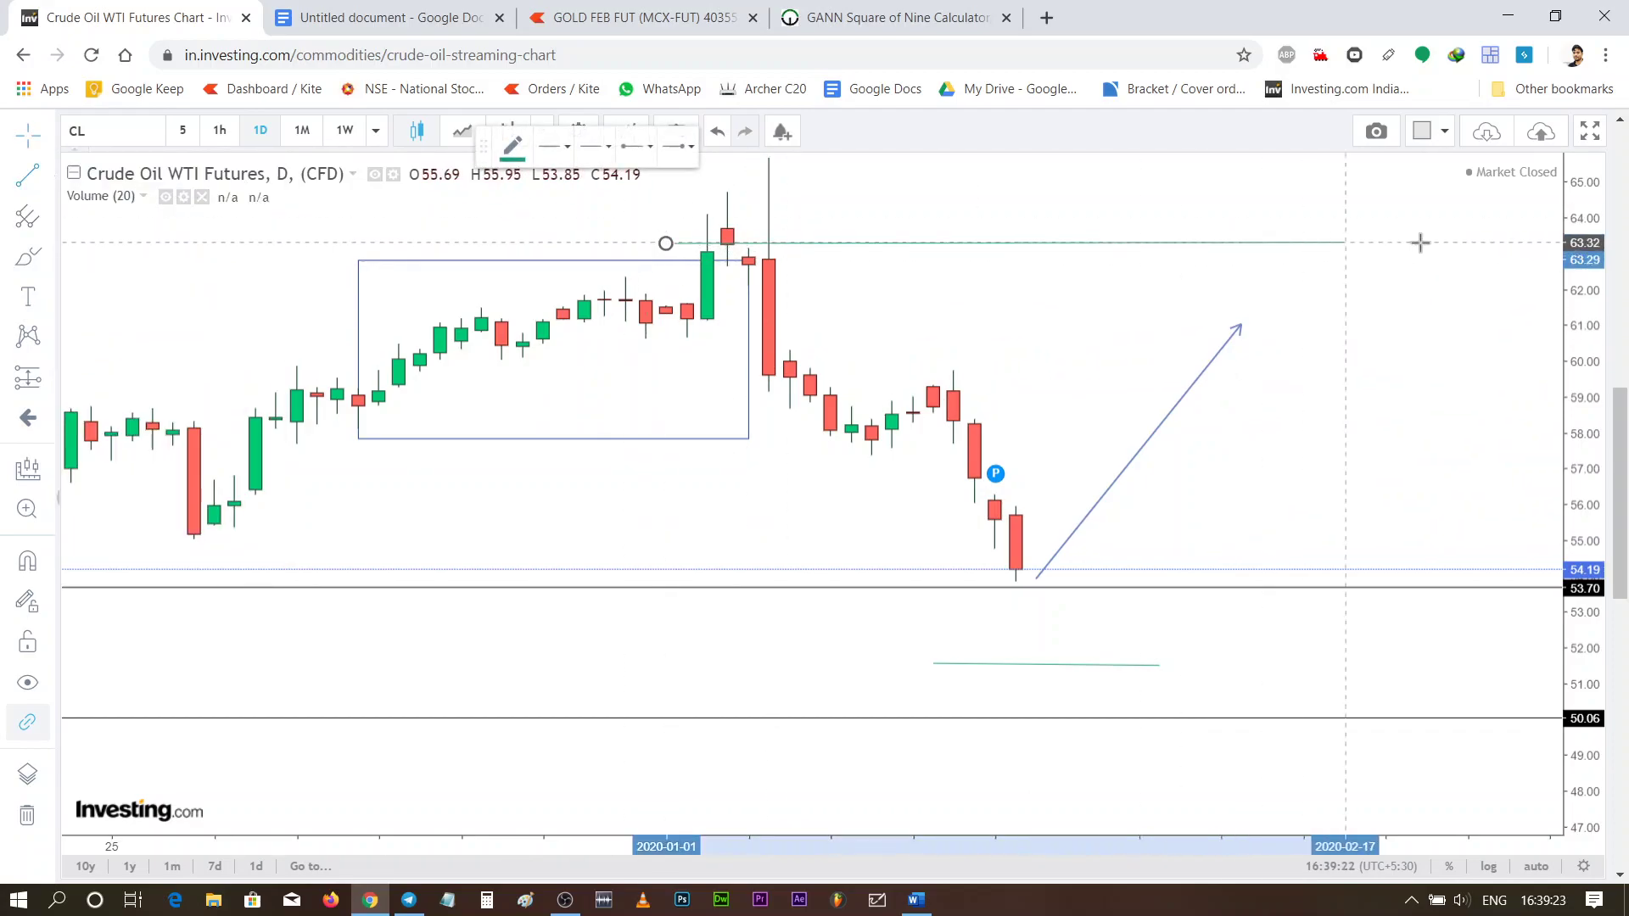
click(1467, 240)
Remove the wide rally box from the chart
right_click(749, 299)
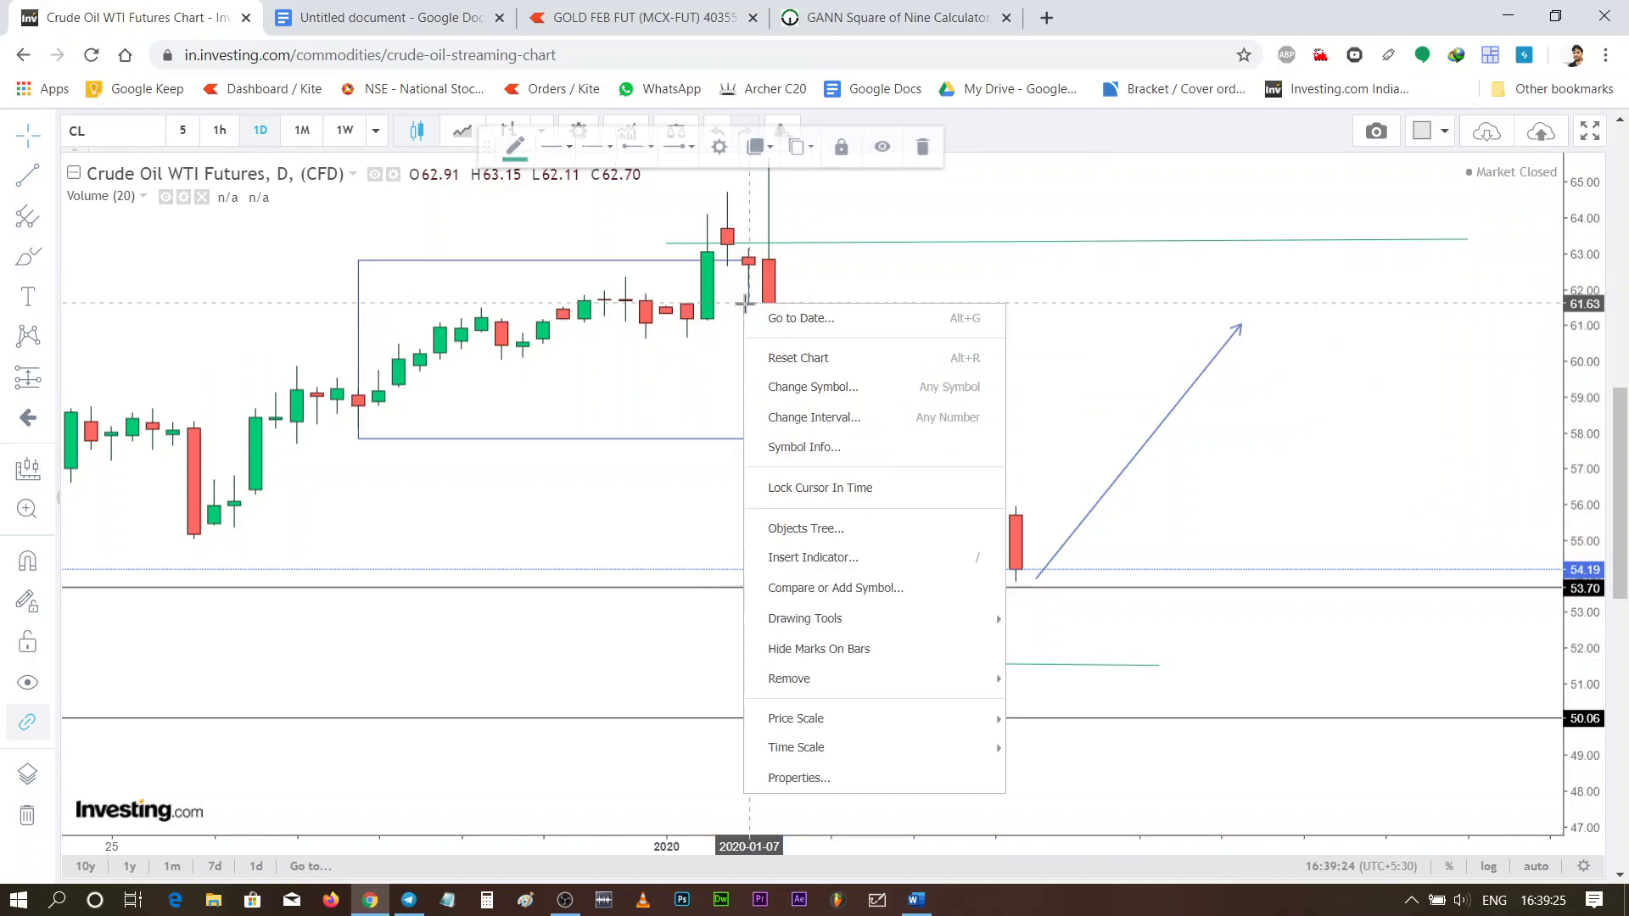
right_click(748, 297)
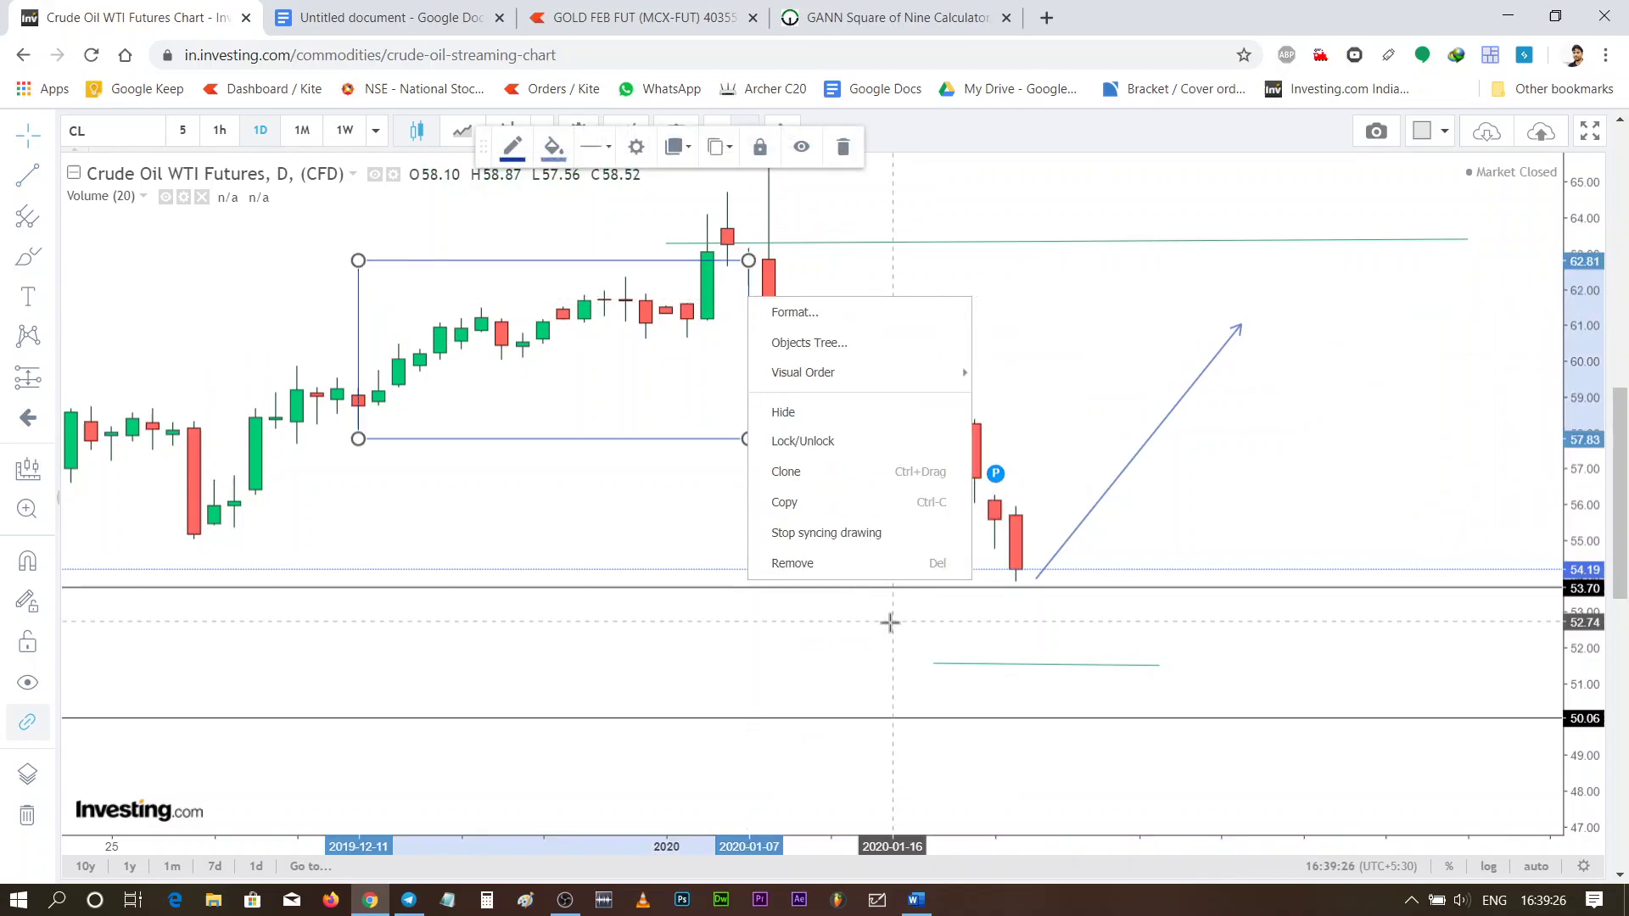
click(840, 564)
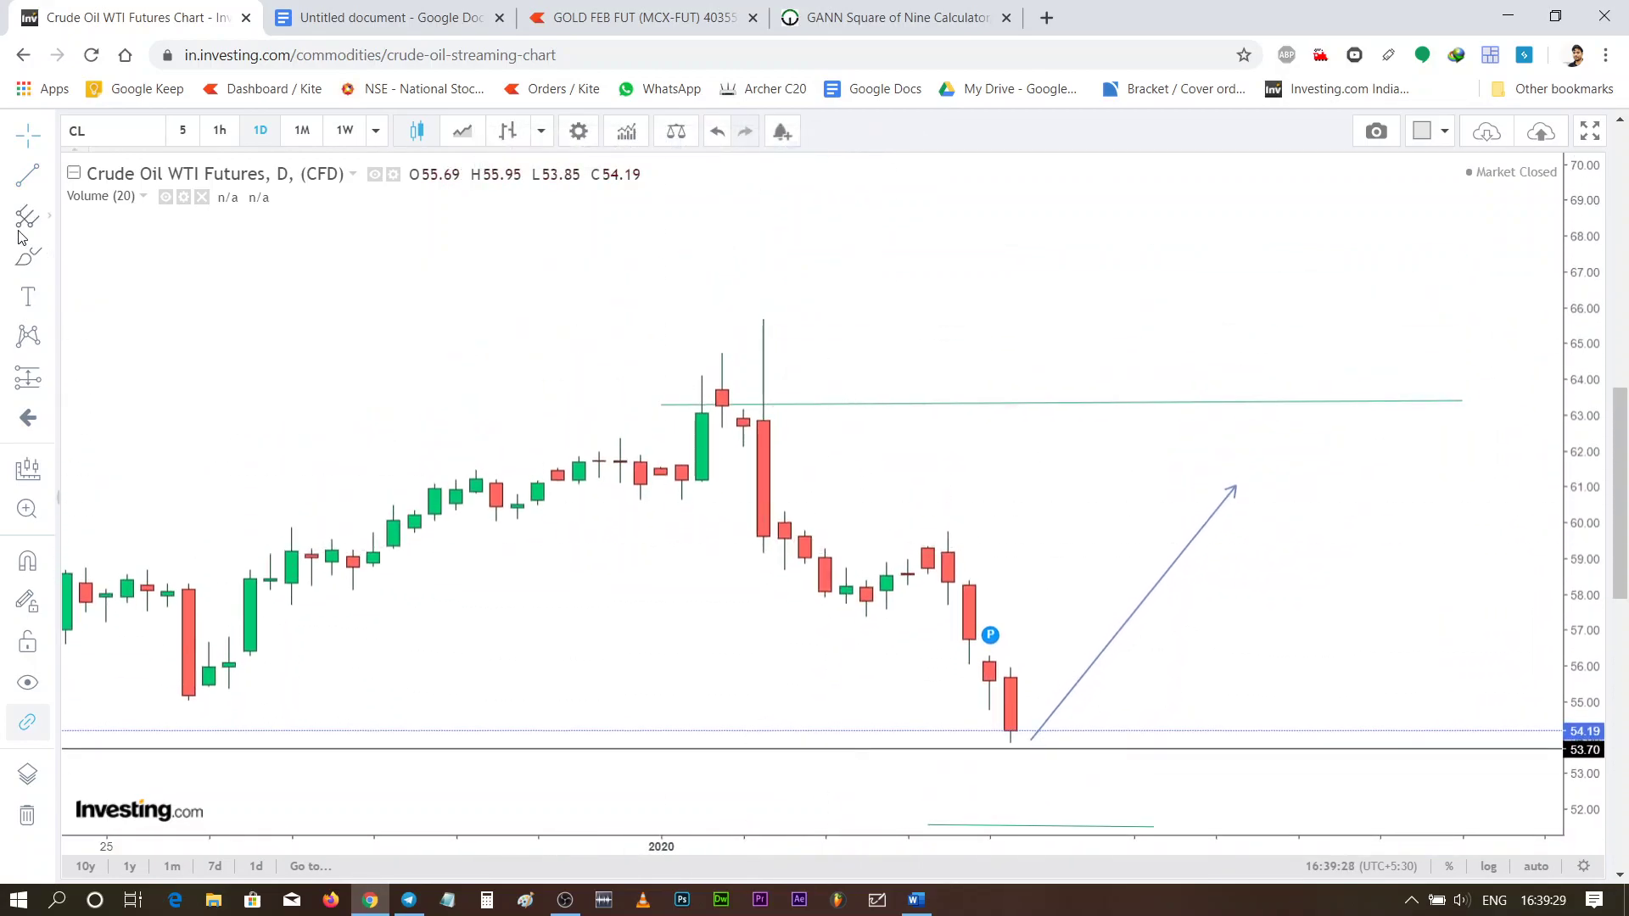
Draw a thin supply zone rectangle across the highs around 64–65
click(28, 268)
click(127, 295)
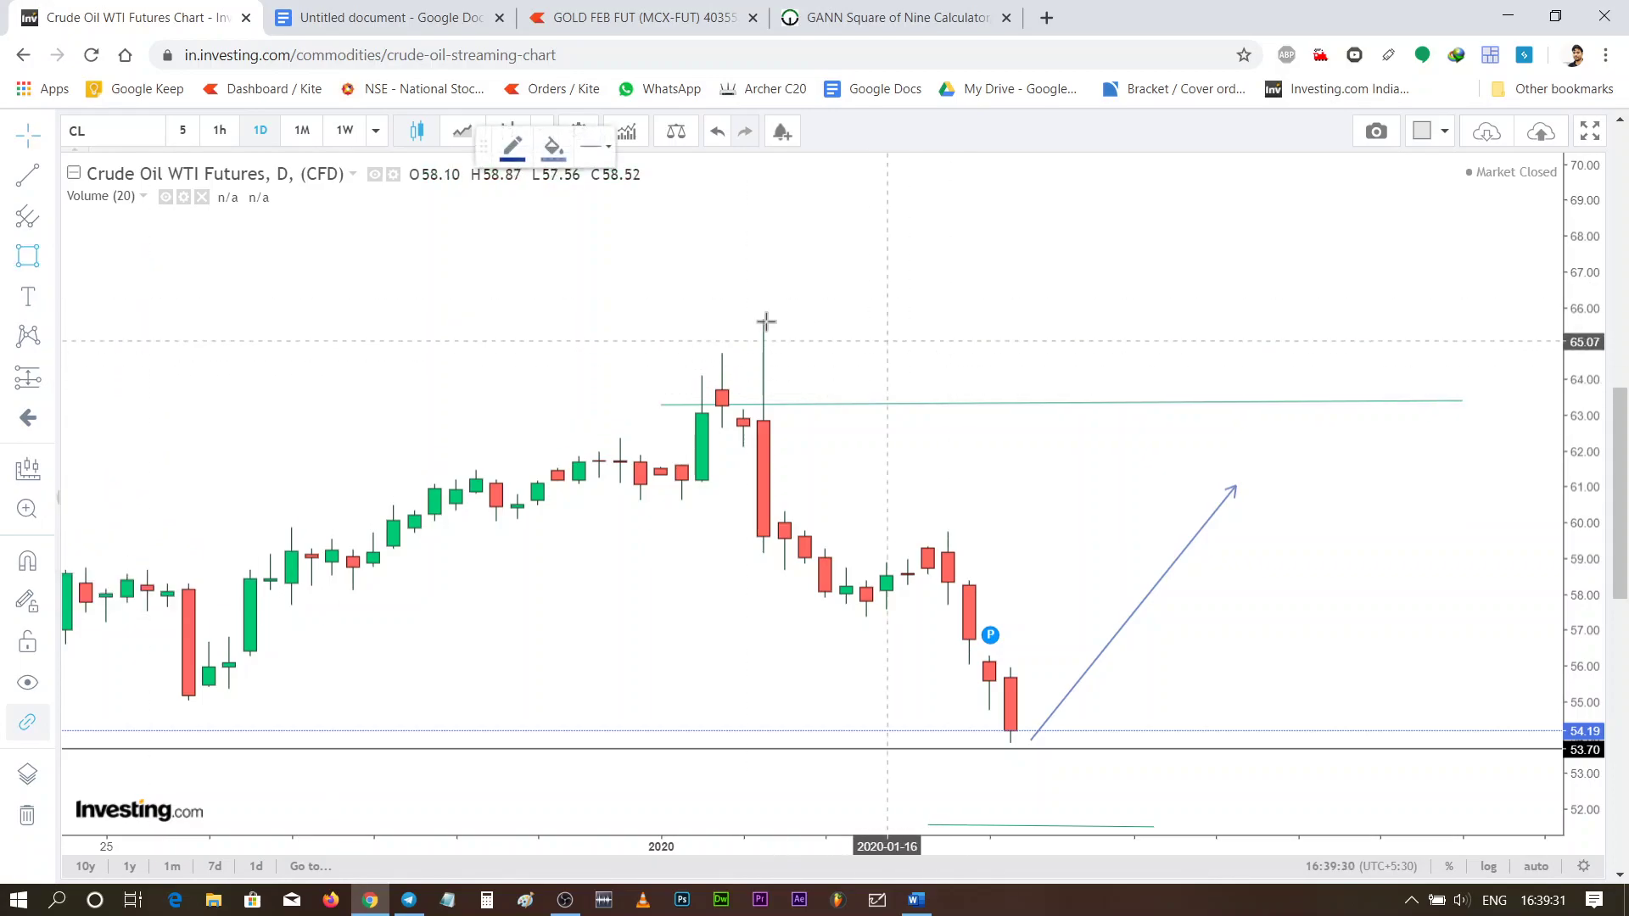
drag(599, 340, 1401, 367)
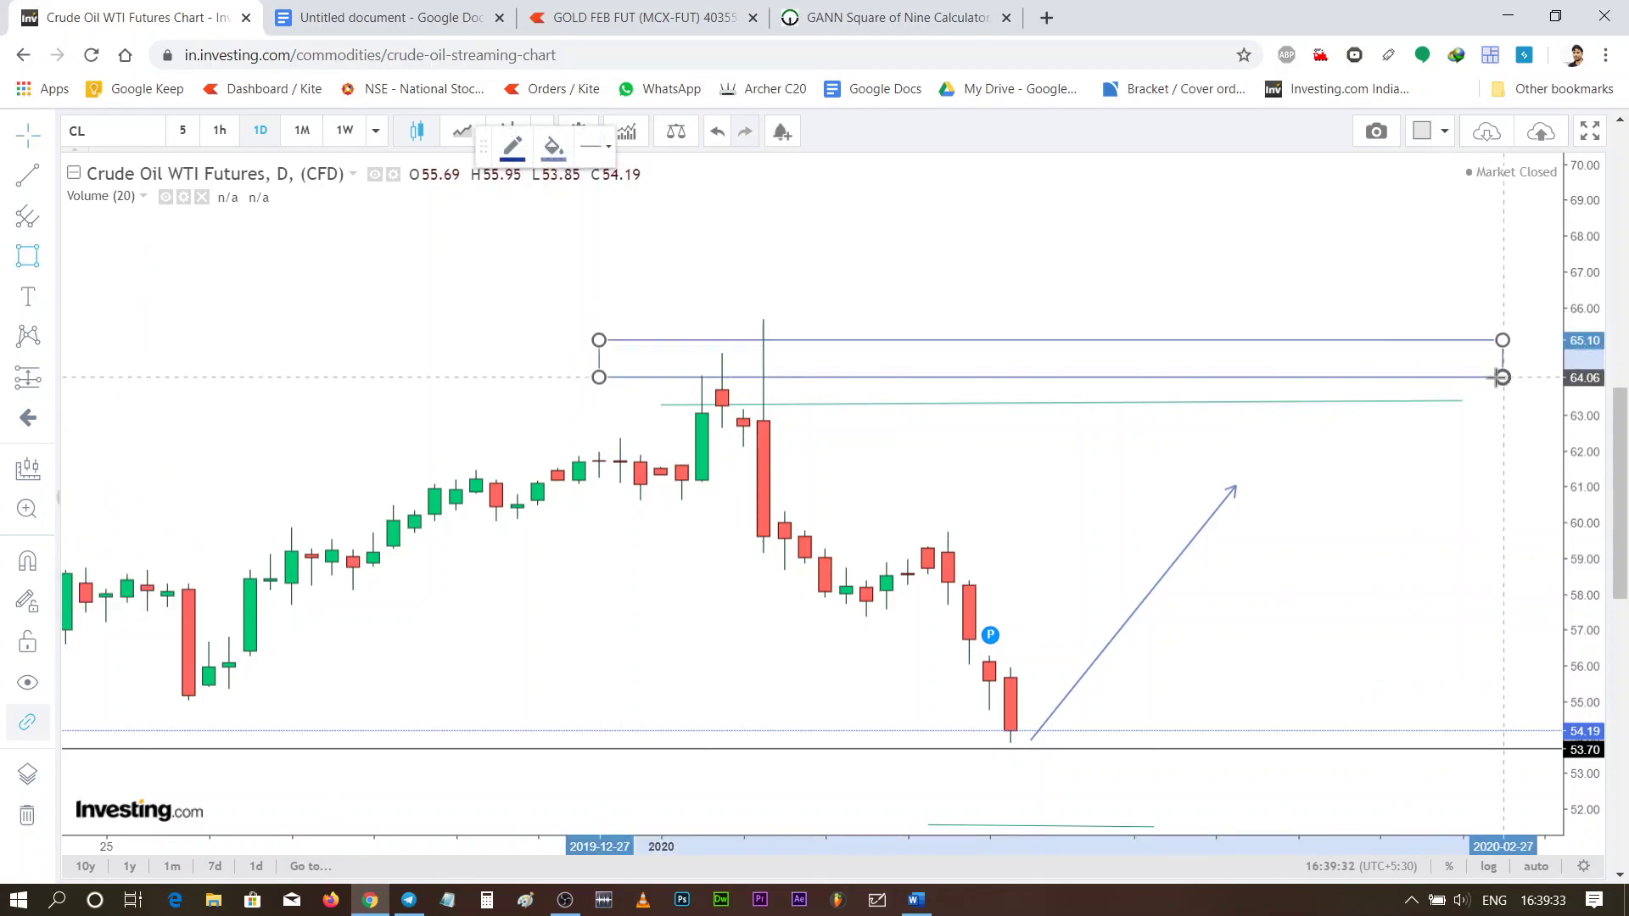
click(1503, 374)
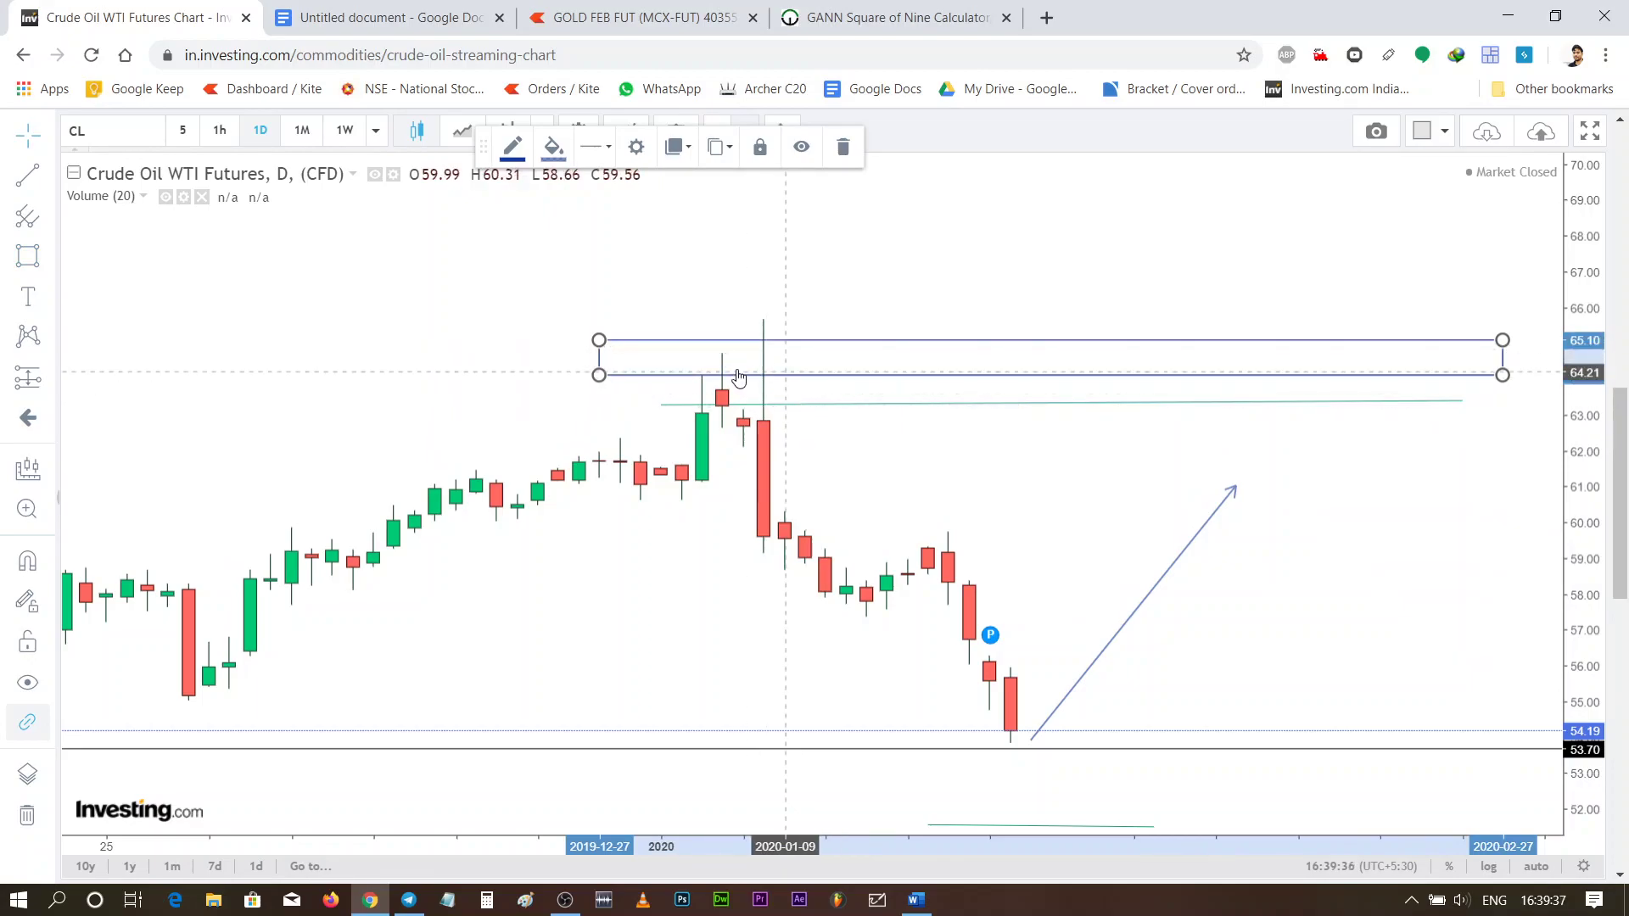
click(848, 437)
mouse_move(894, 466)
mouse_down()
mouse_move(1000, 487)
mouse_move(770, 404)
mouse_up()
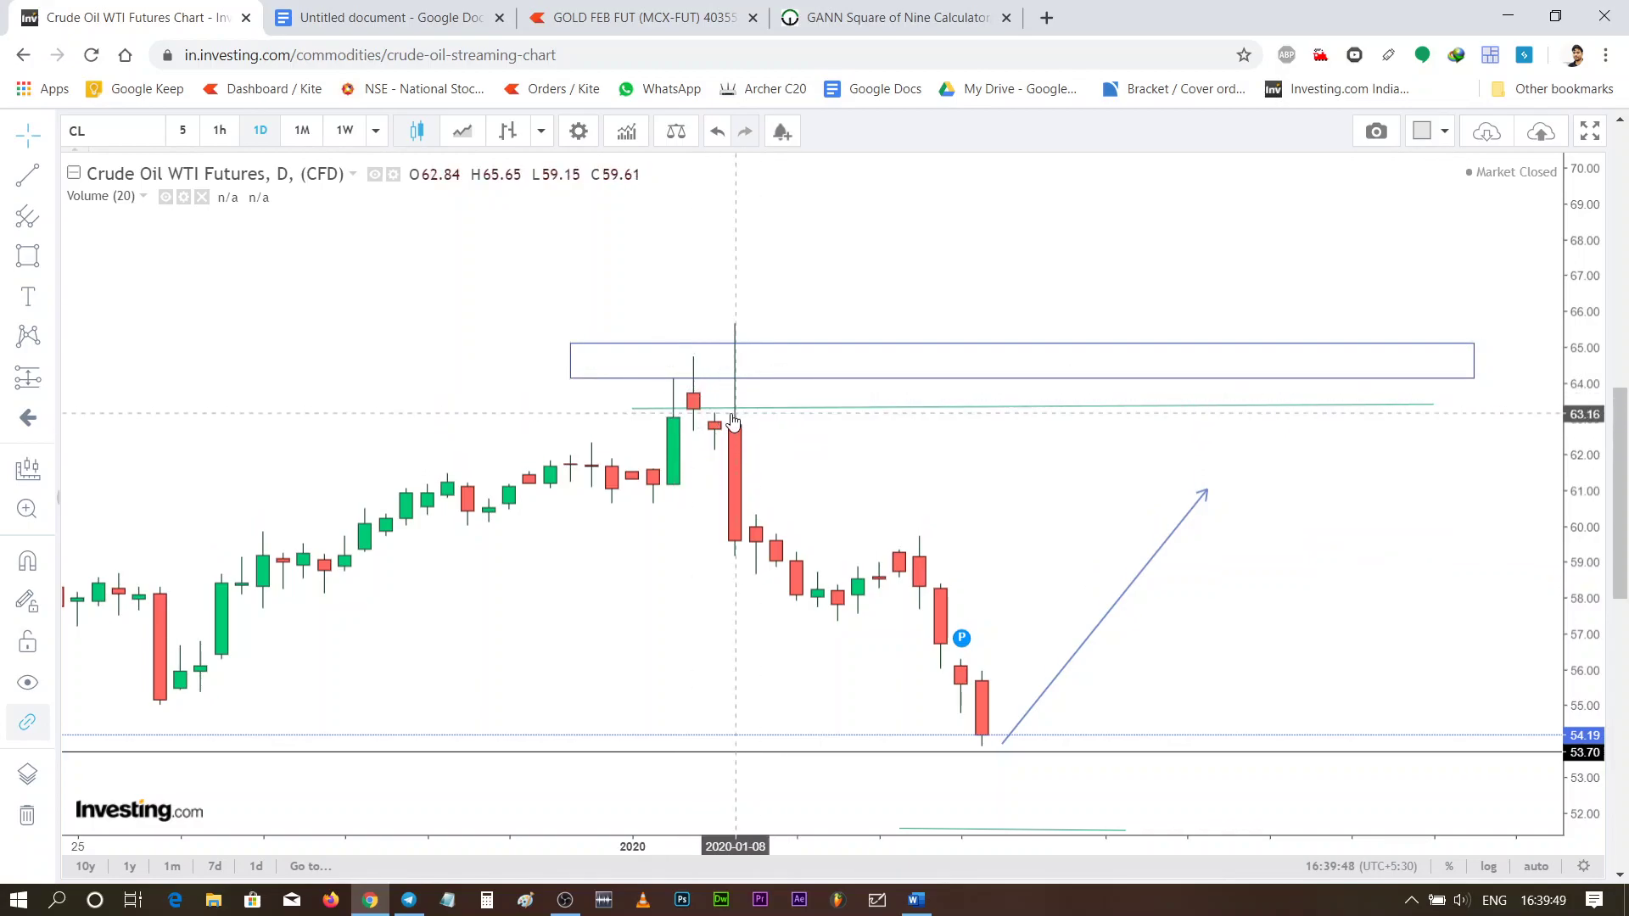
Move the supply zone box down to about 59–60 and raise the green line to 65.8
drag(798, 316, 970, 320)
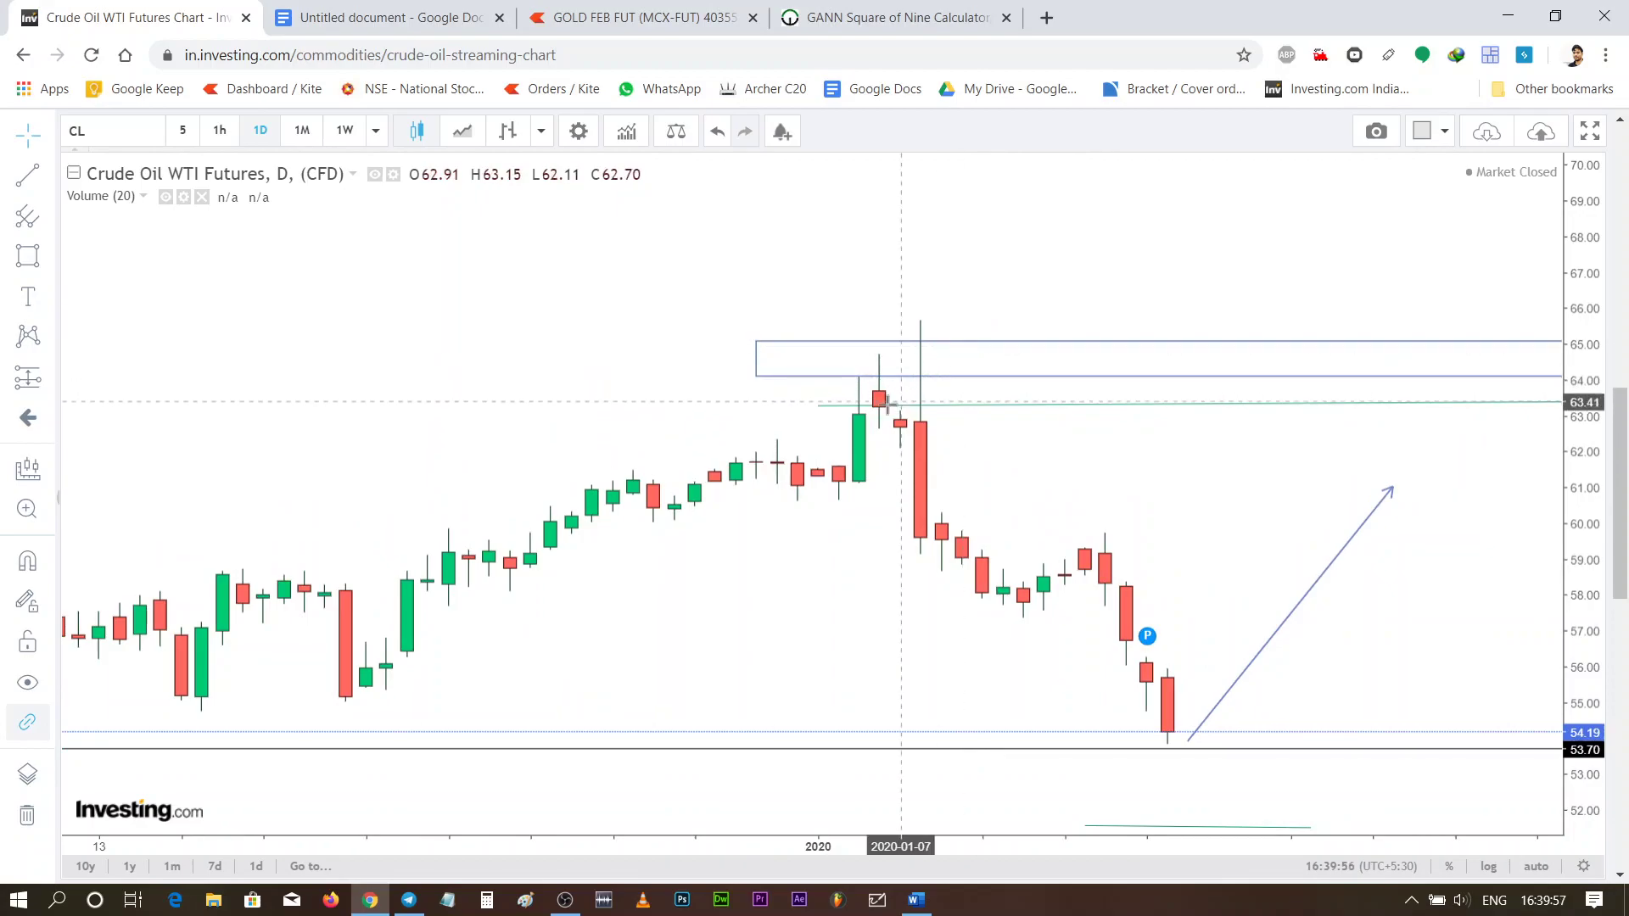
drag(820, 406, 571, 411)
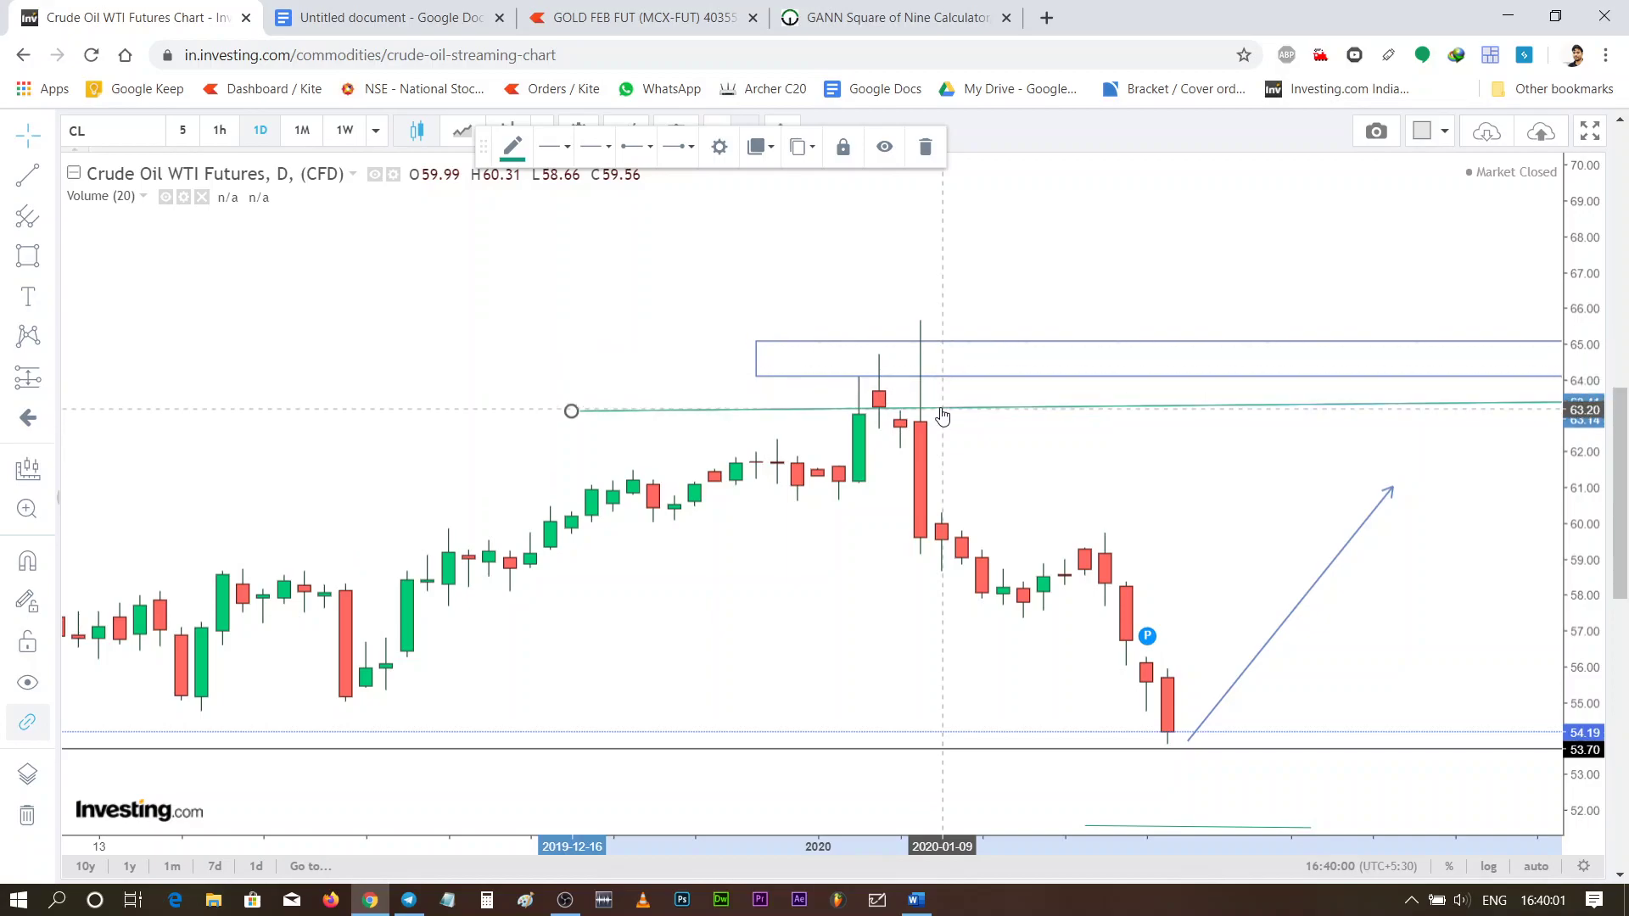
click(949, 380)
mouse_move(963, 407)
mouse_down()
mouse_move(1004, 317)
mouse_move(934, 325)
mouse_up()
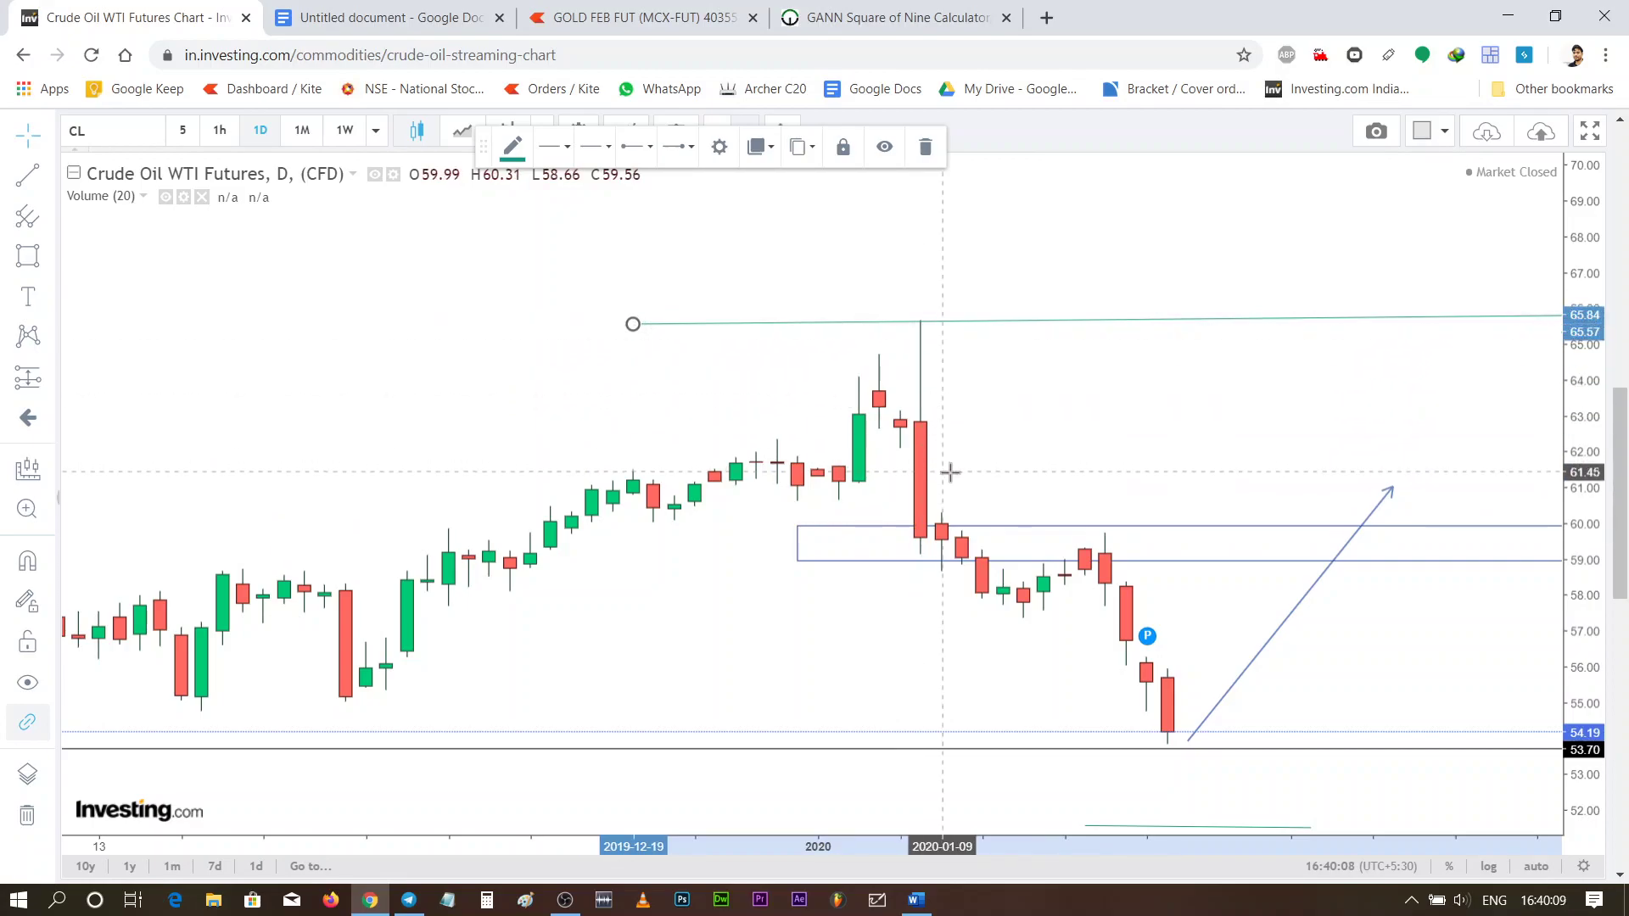
scroll(957, 495, up, 2)
mouse_move(957, 495)
mouse_down()
mouse_move(808, 419)
mouse_move(1110, 393)
mouse_up()
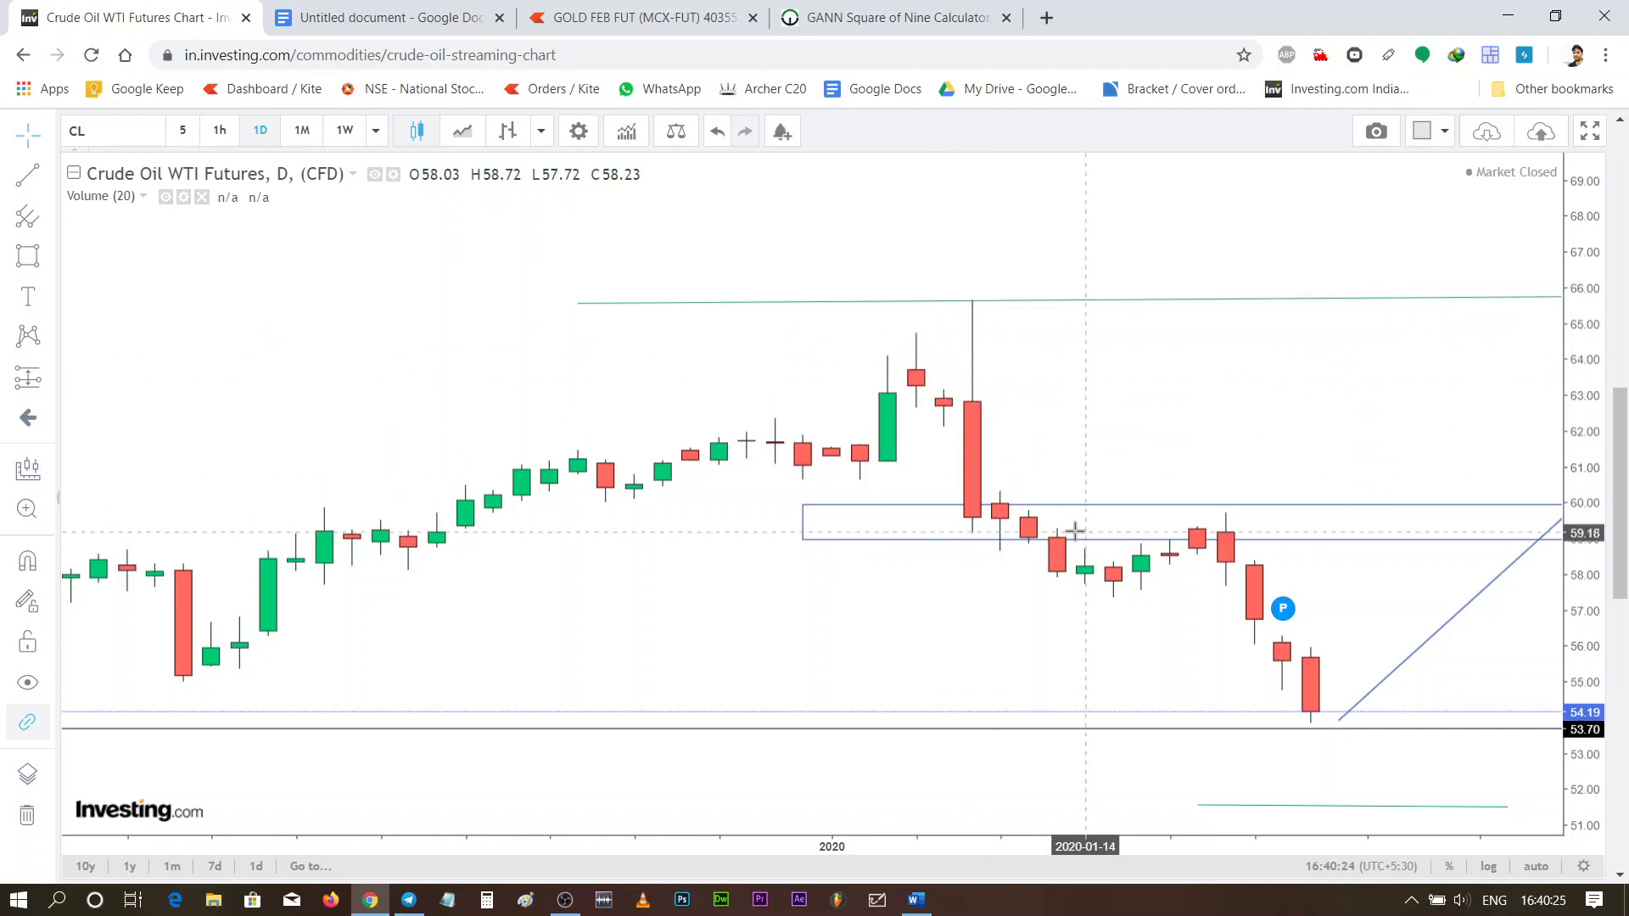
Reframe the chart and drag the upper green line down to about 62.70
drag(1033, 415, 930, 422)
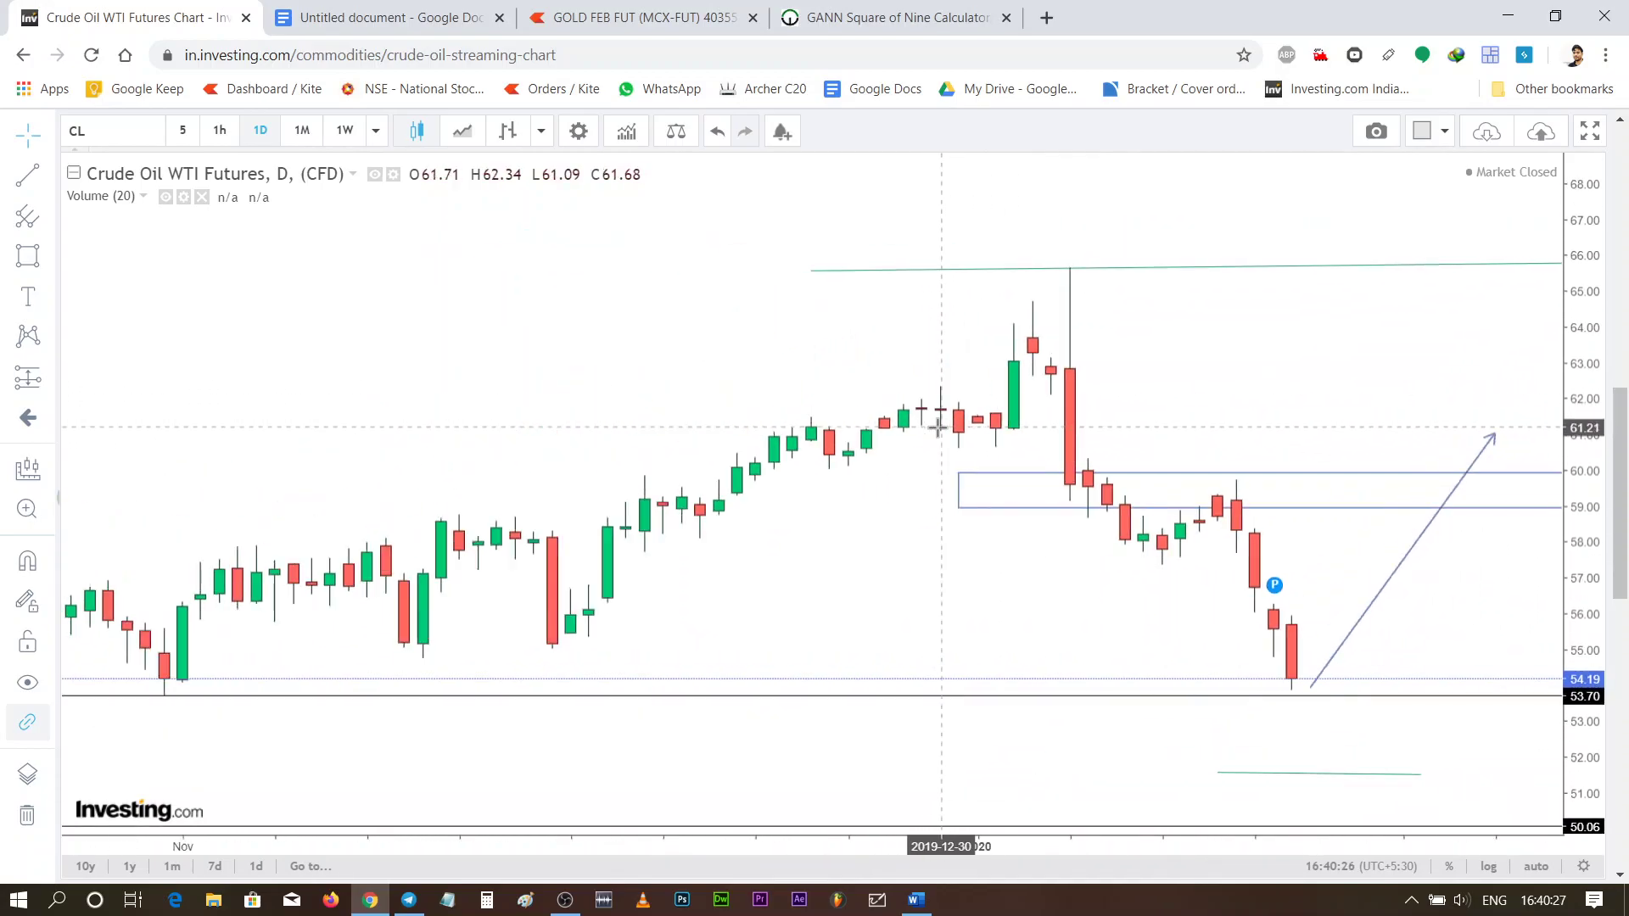
scroll(1061, 373, down, 2)
scroll(1019, 348, down, 2)
drag(1020, 356, 1059, 444)
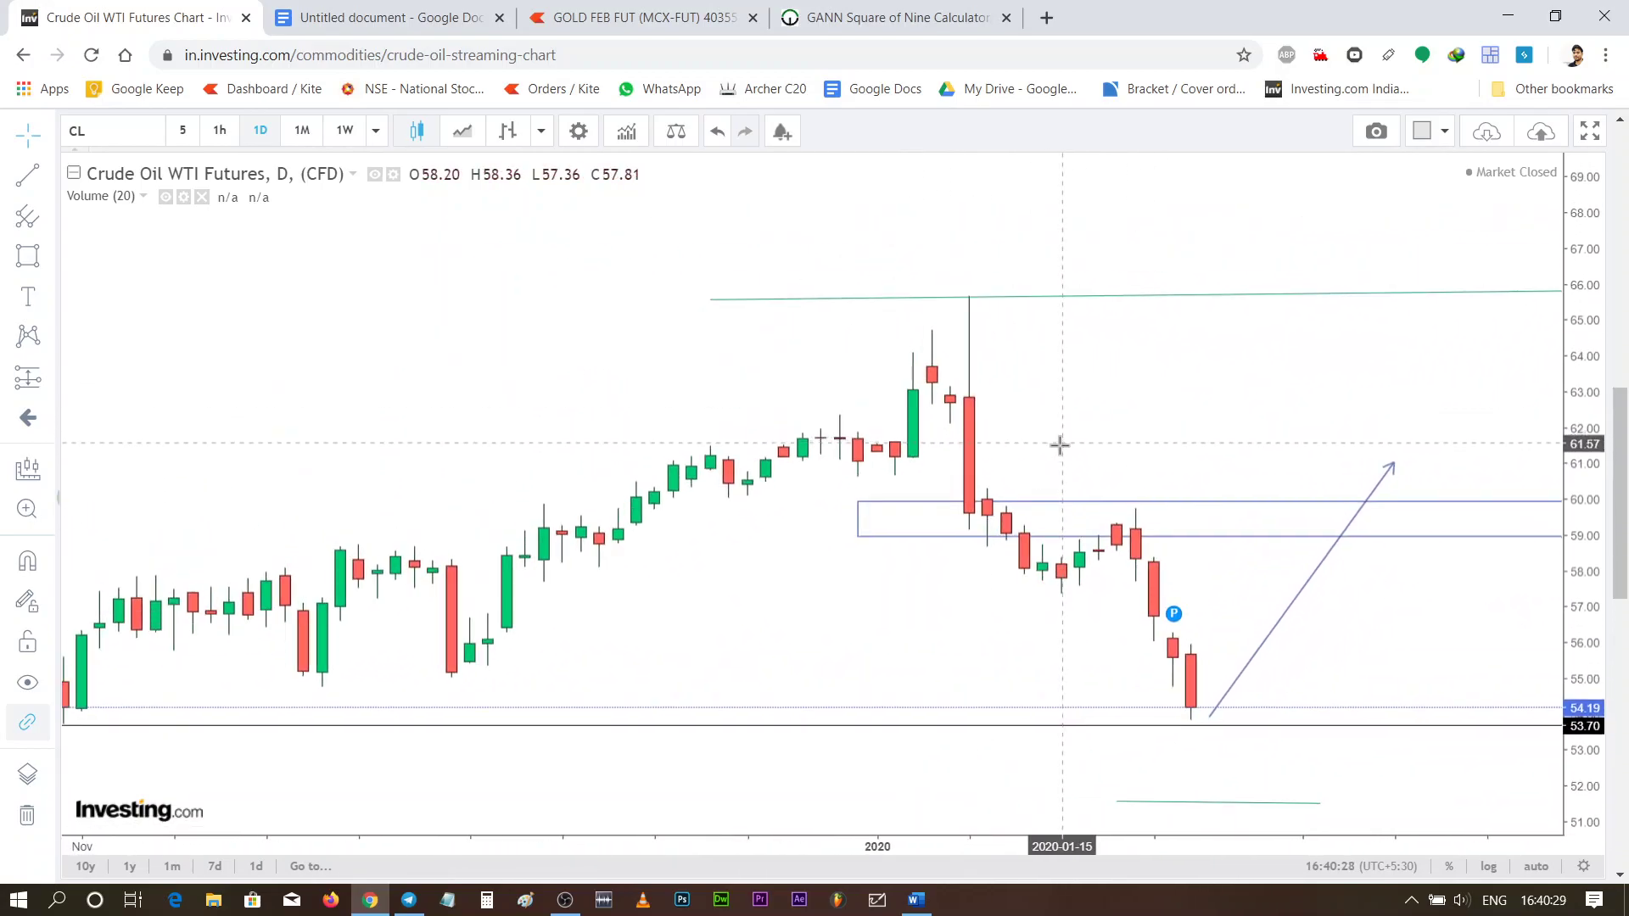
scroll(1059, 449, up, 2)
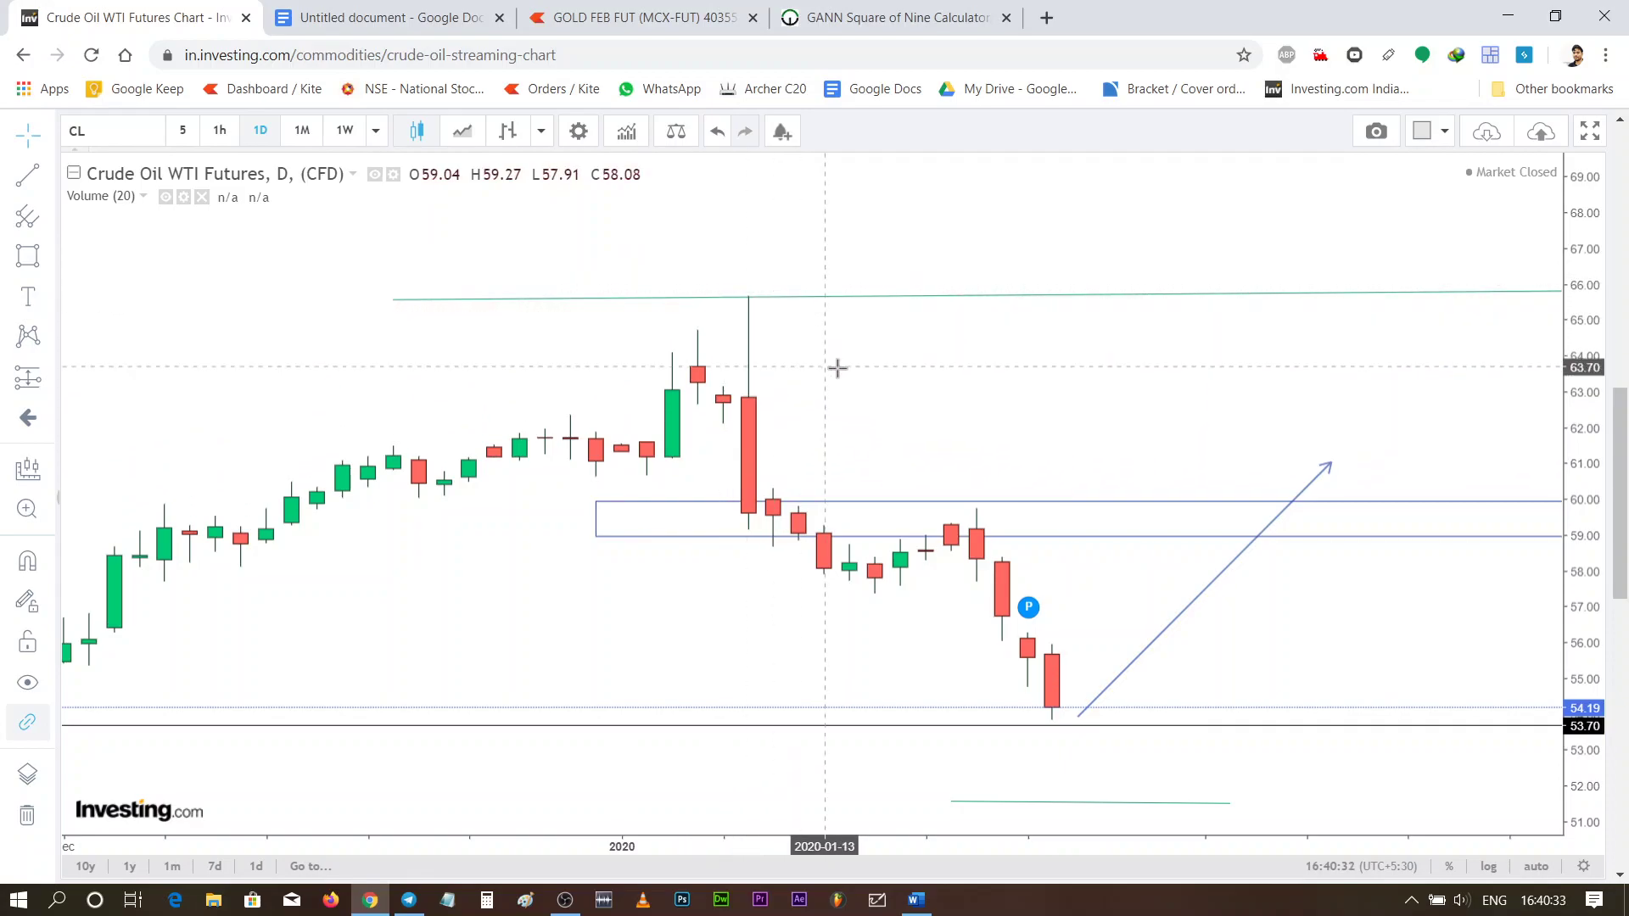
mouse_move(837, 367)
mouse_down()
mouse_move(898, 417)
mouse_move(1091, 353)
mouse_up()
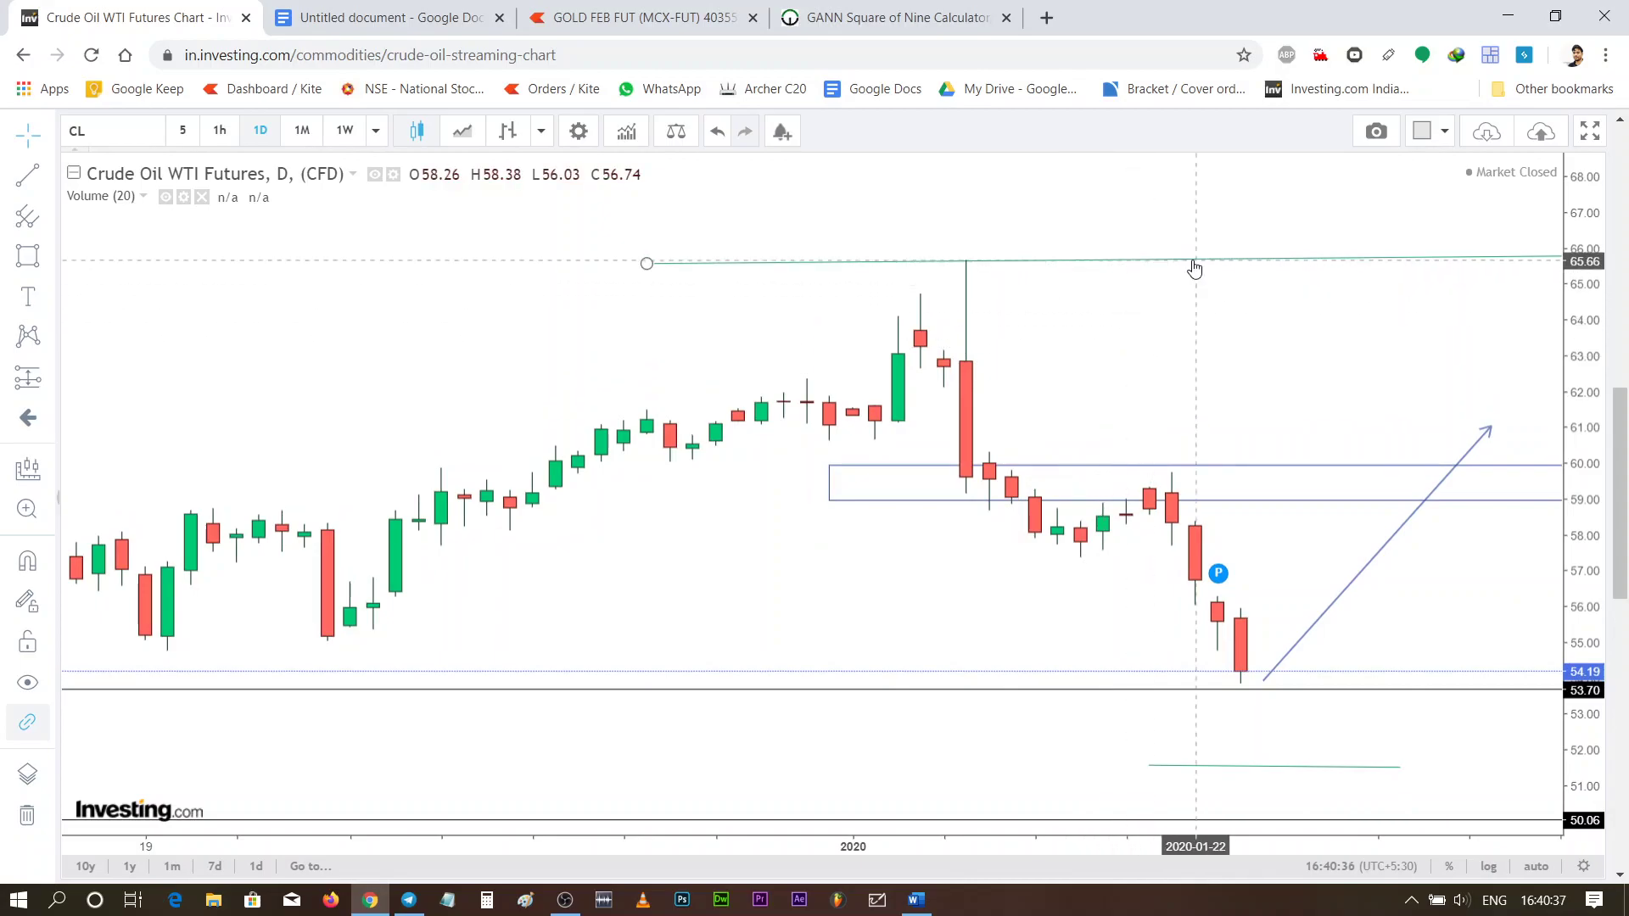
mouse_move(1194, 268)
mouse_down()
mouse_move(991, 362)
mouse_move(1020, 342)
mouse_move(1105, 386)
mouse_up()
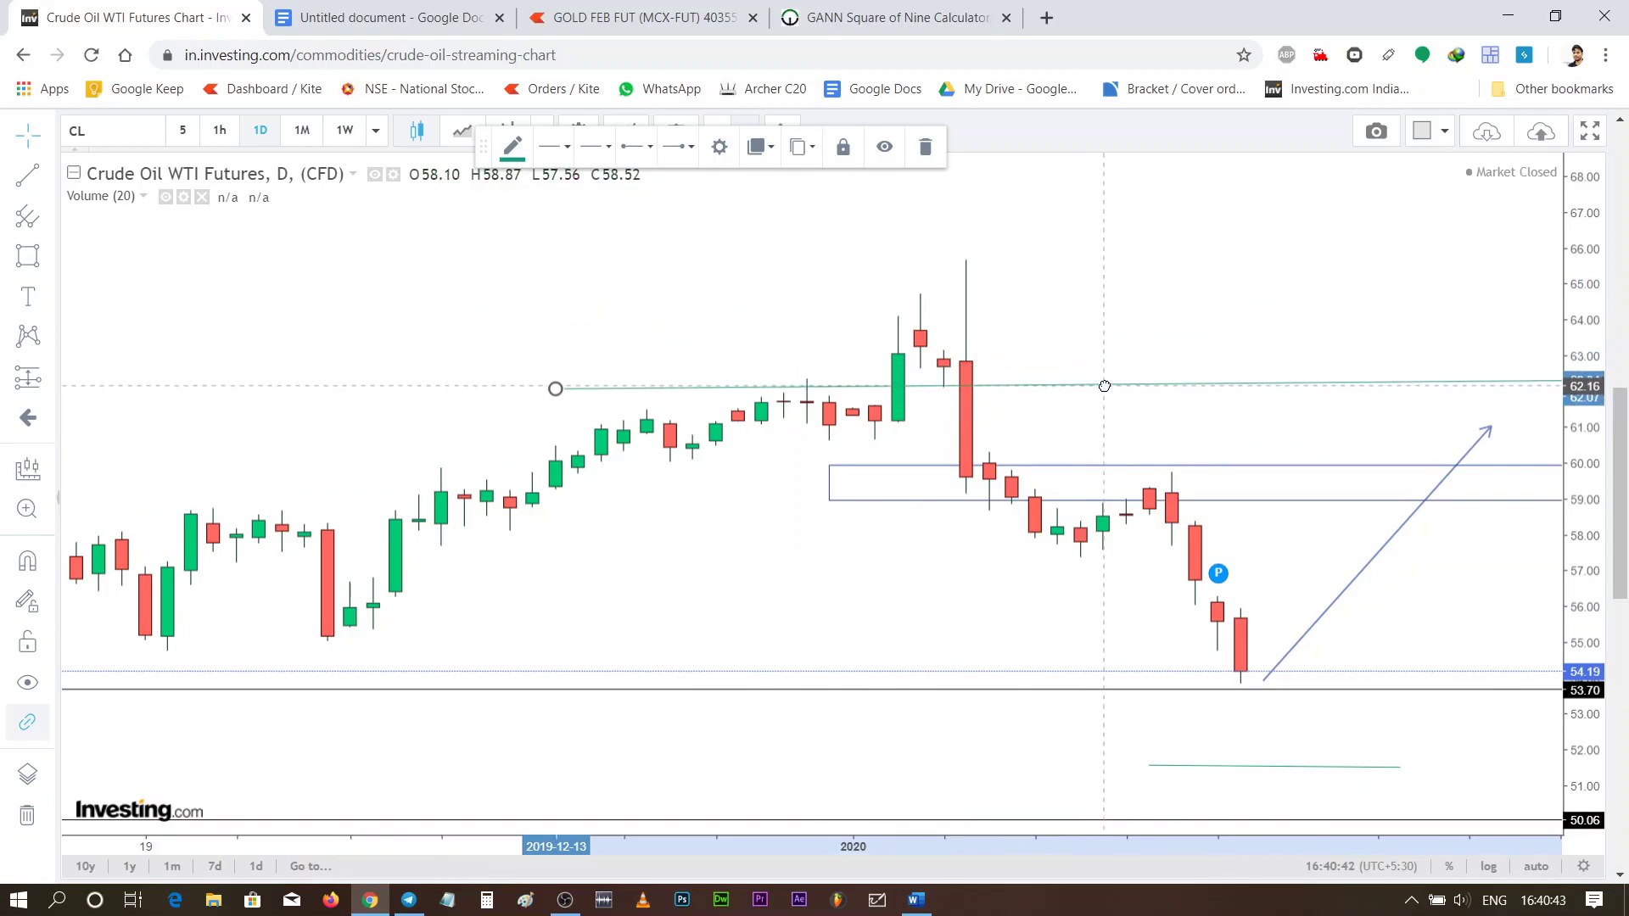
drag(682, 439, 788, 433)
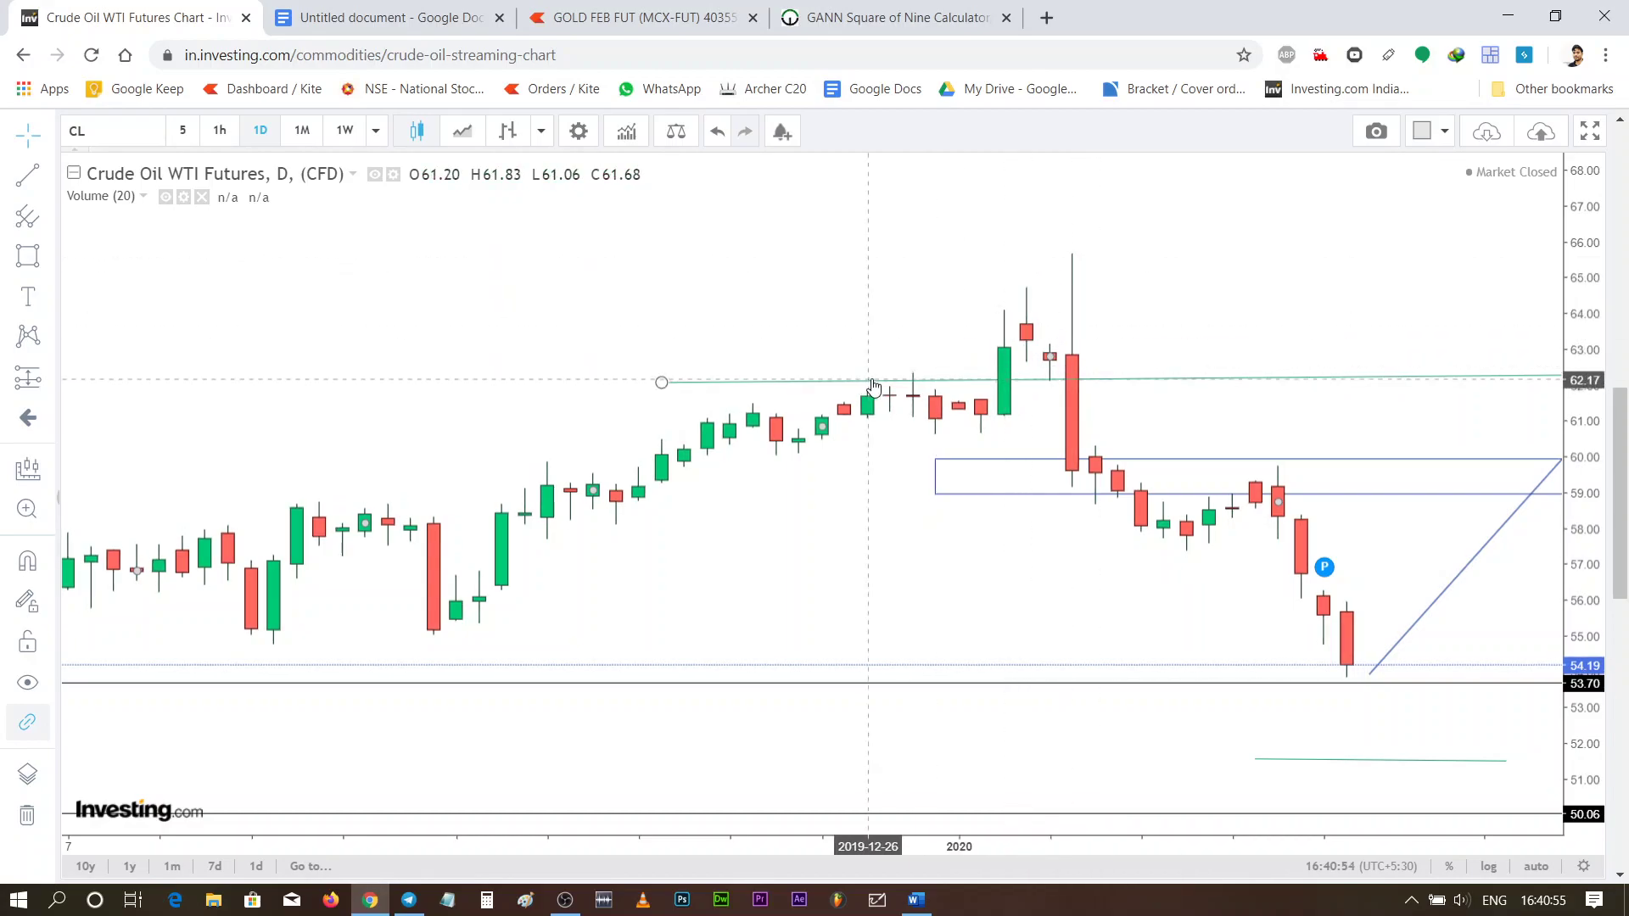
Raise the green line back up, then settle it at about 64.9
drag(873, 386, 1107, 252)
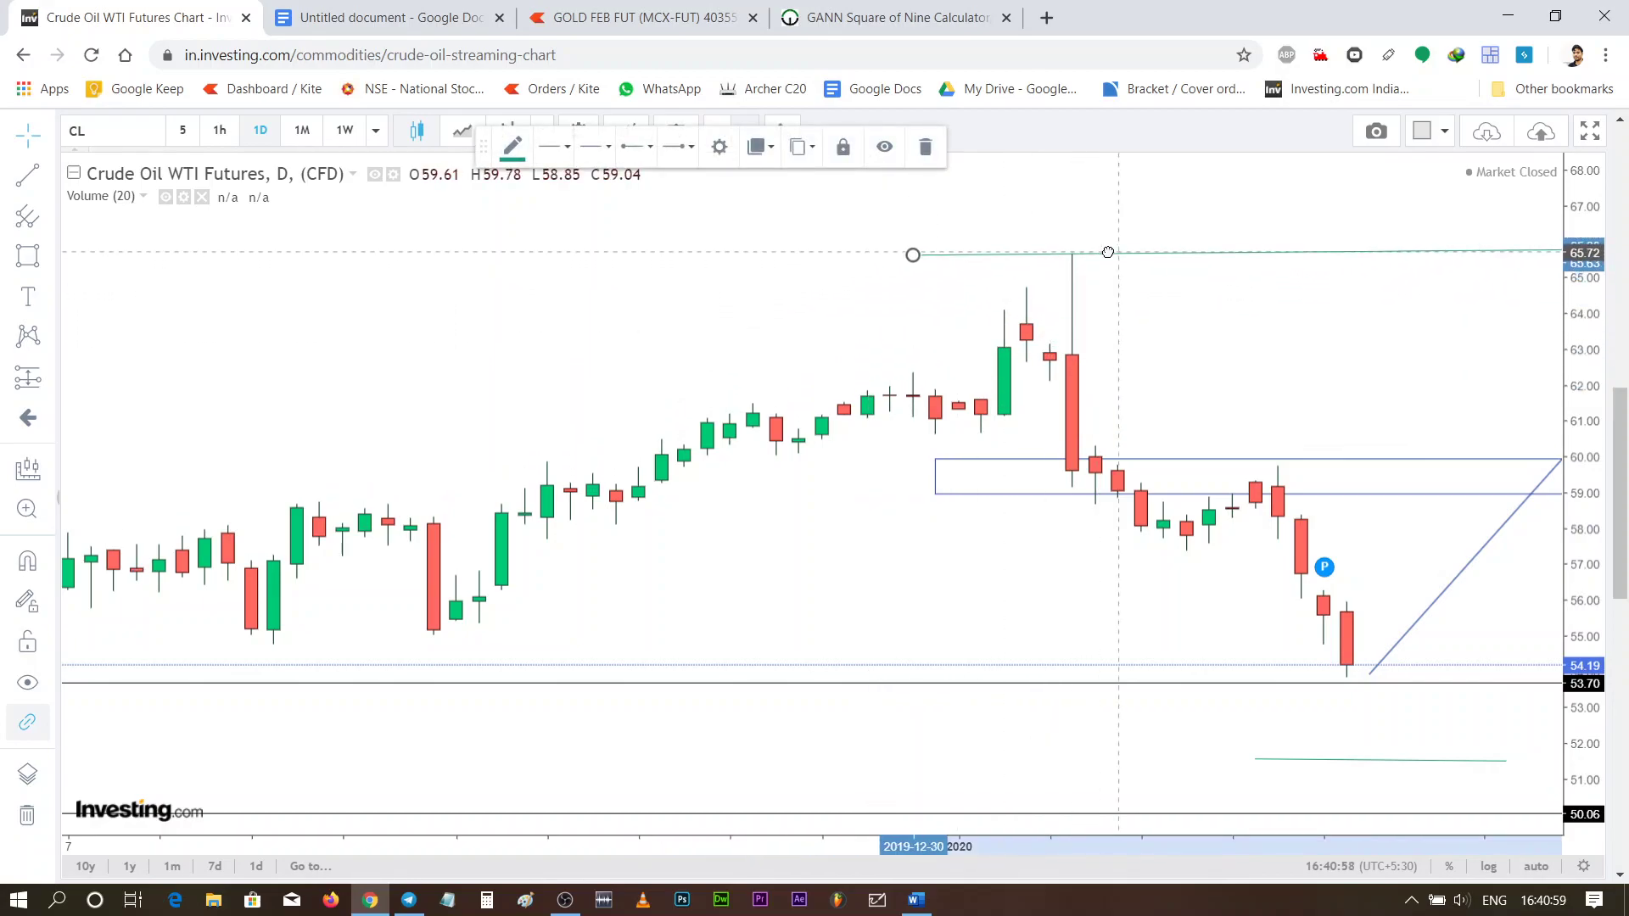
mouse_move(1088, 333)
mouse_down()
mouse_move(875, 392)
mouse_move(908, 348)
mouse_up()
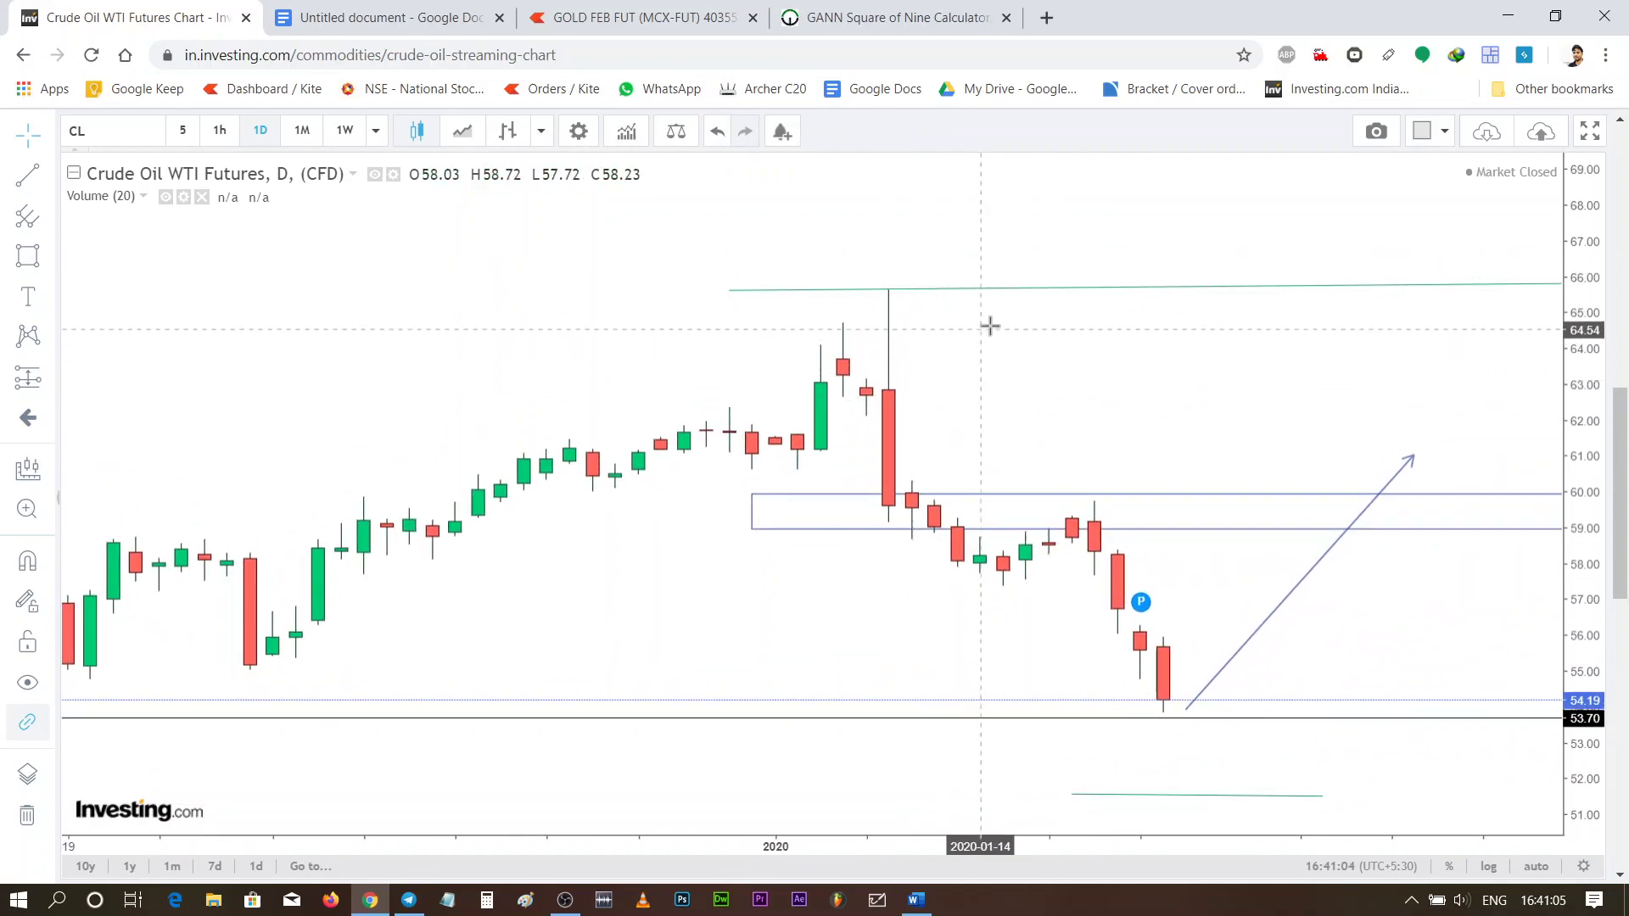
drag(988, 289, 980, 327)
drag(981, 407, 862, 320)
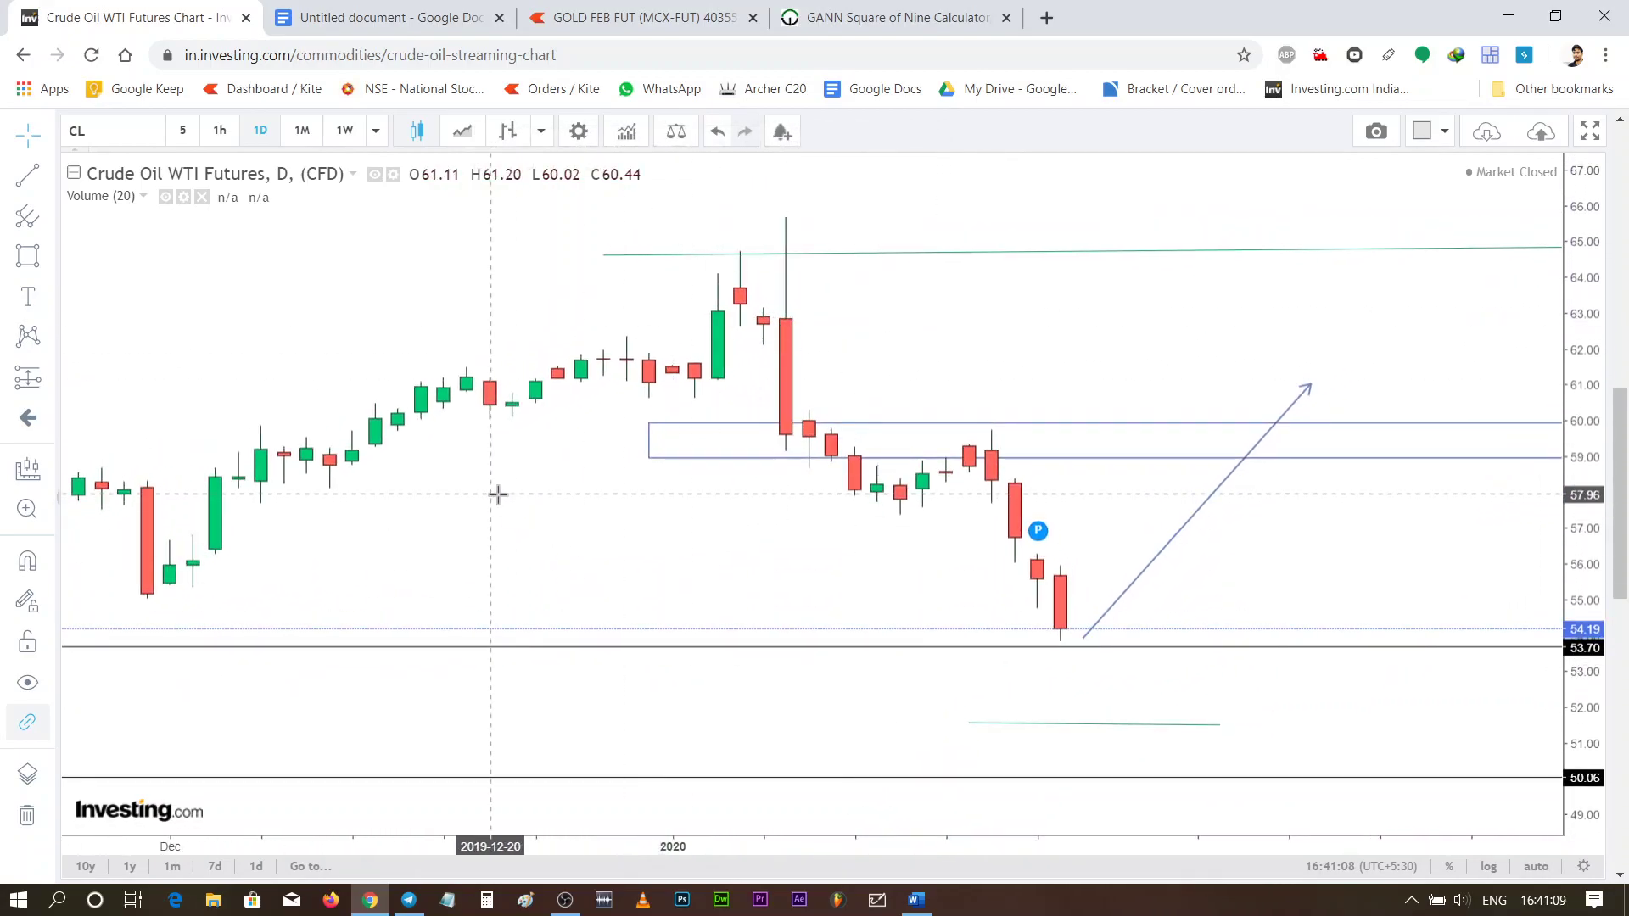
scroll(498, 494, down, 2)
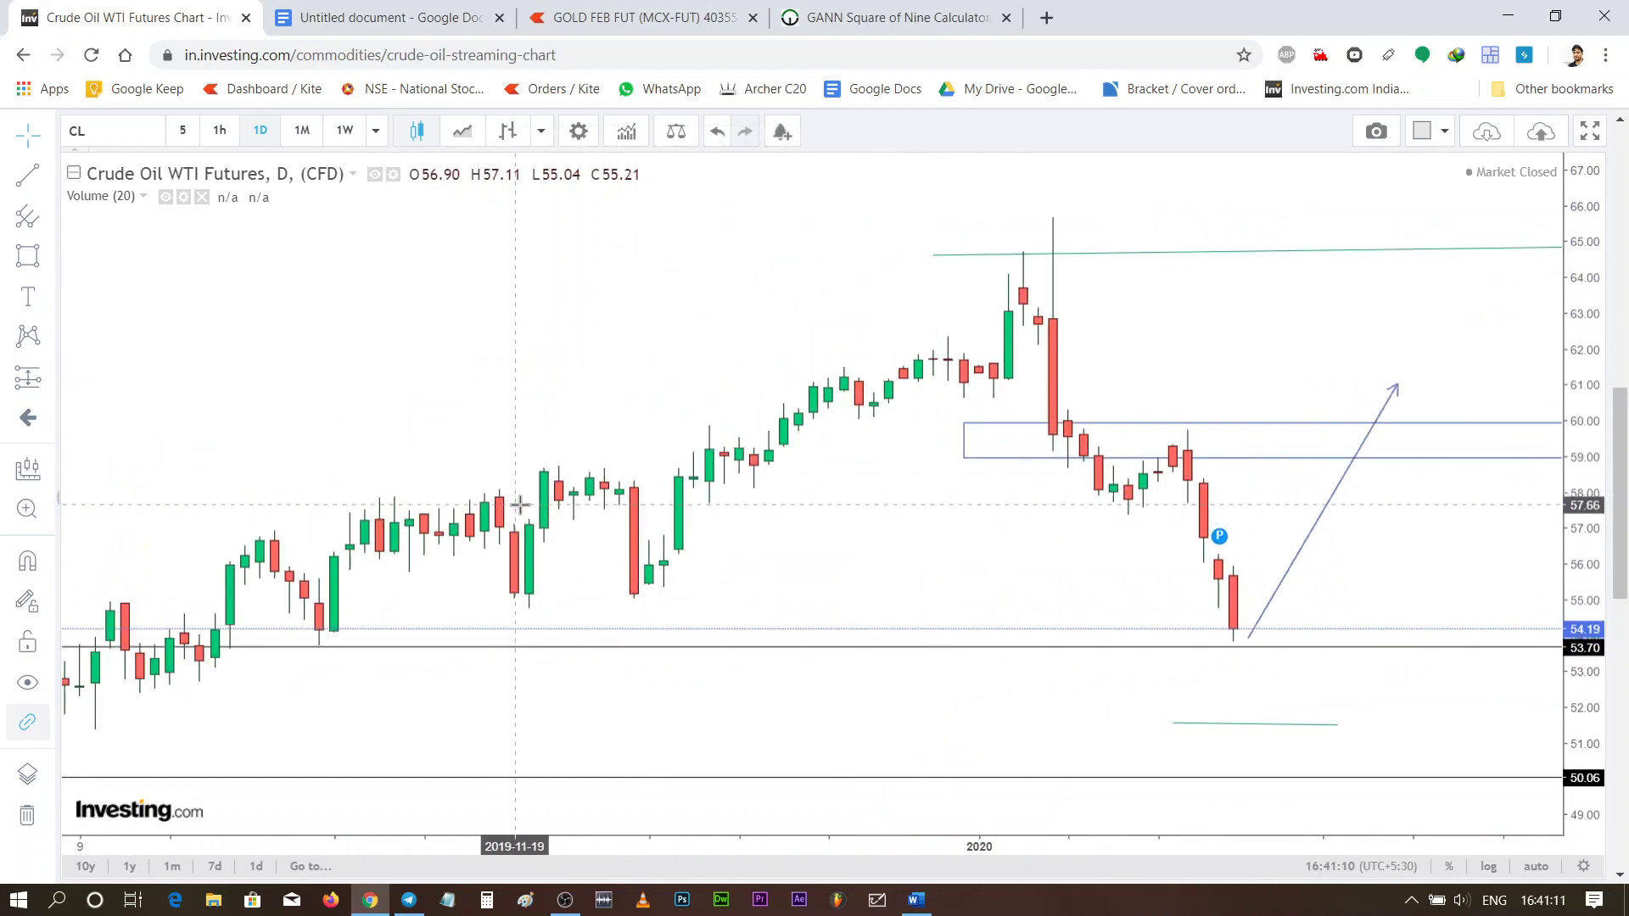
Return to the Gann calculator and scroll through the Square of Nine grid for 4000
click(882, 17)
scroll(1030, 474, up, 3)
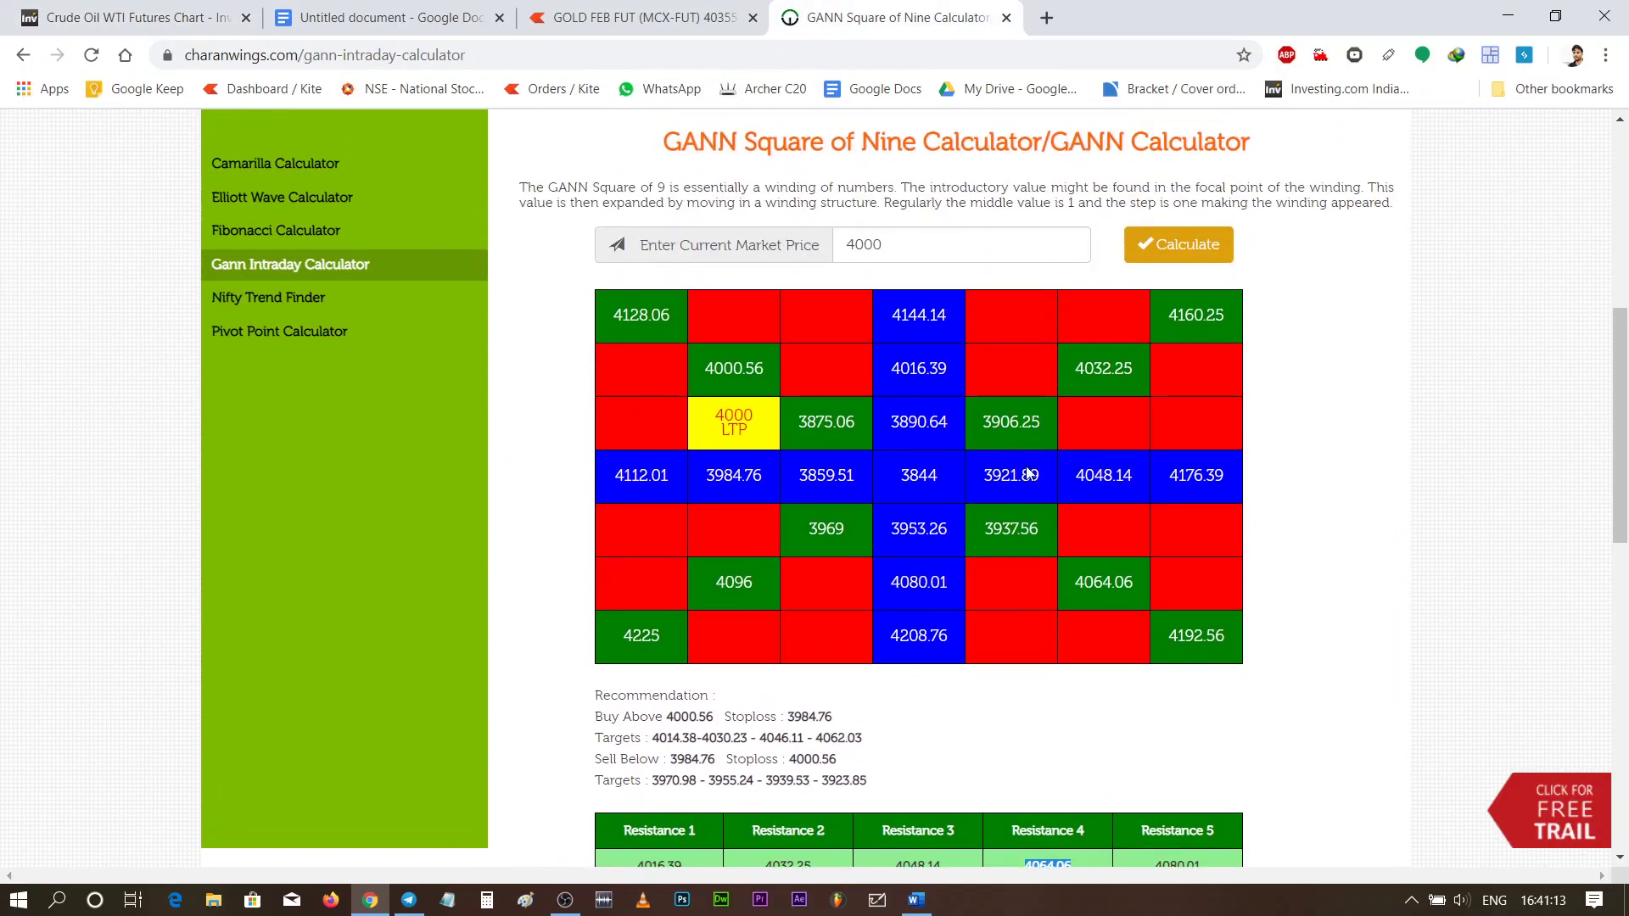
scroll(1029, 473, up, 1)
scroll(980, 441, down, 3)
scroll(980, 442, down, 3)
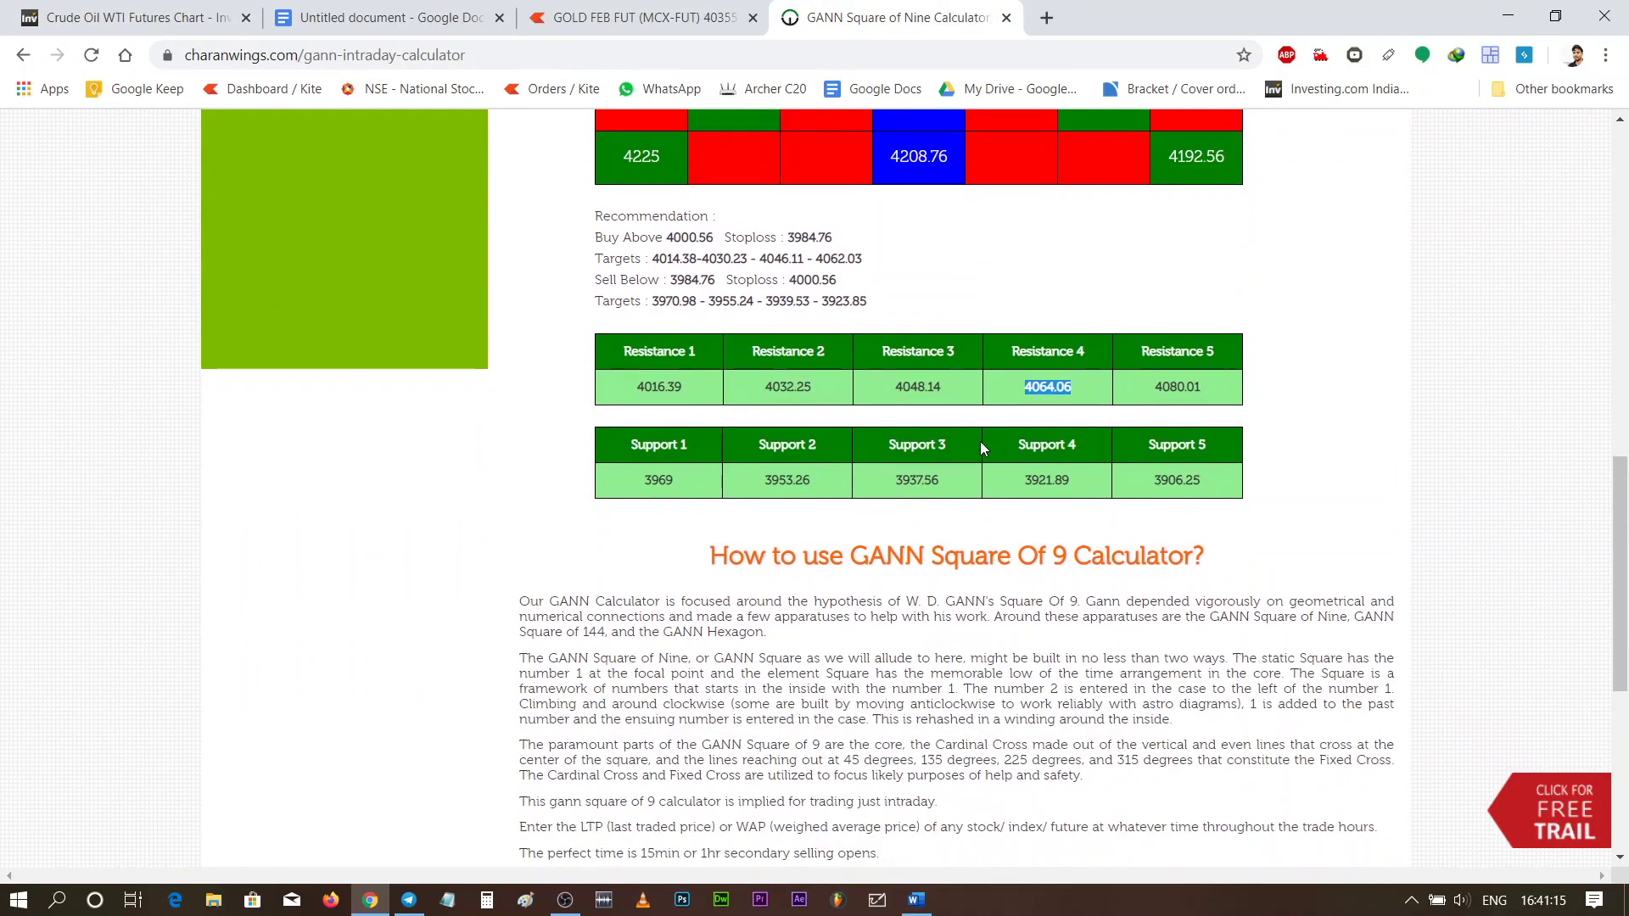
scroll(980, 441, down, 3)
scroll(980, 441, up, 8)
scroll(980, 448, up, 1)
scroll(980, 448, up, 2)
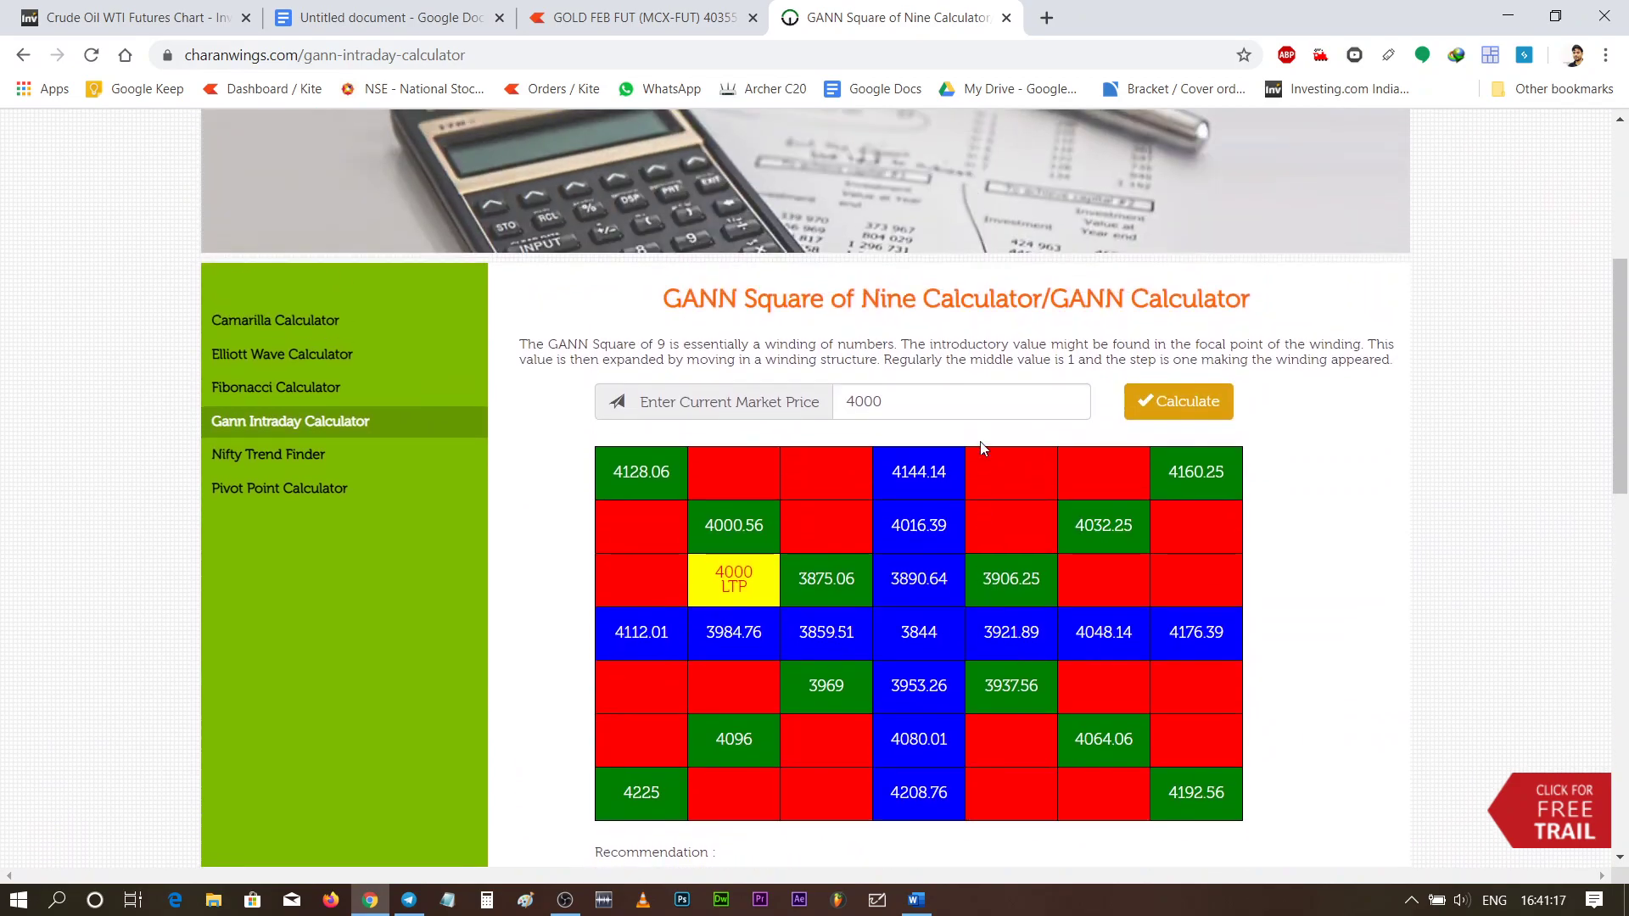
scroll(982, 448, down, 1)
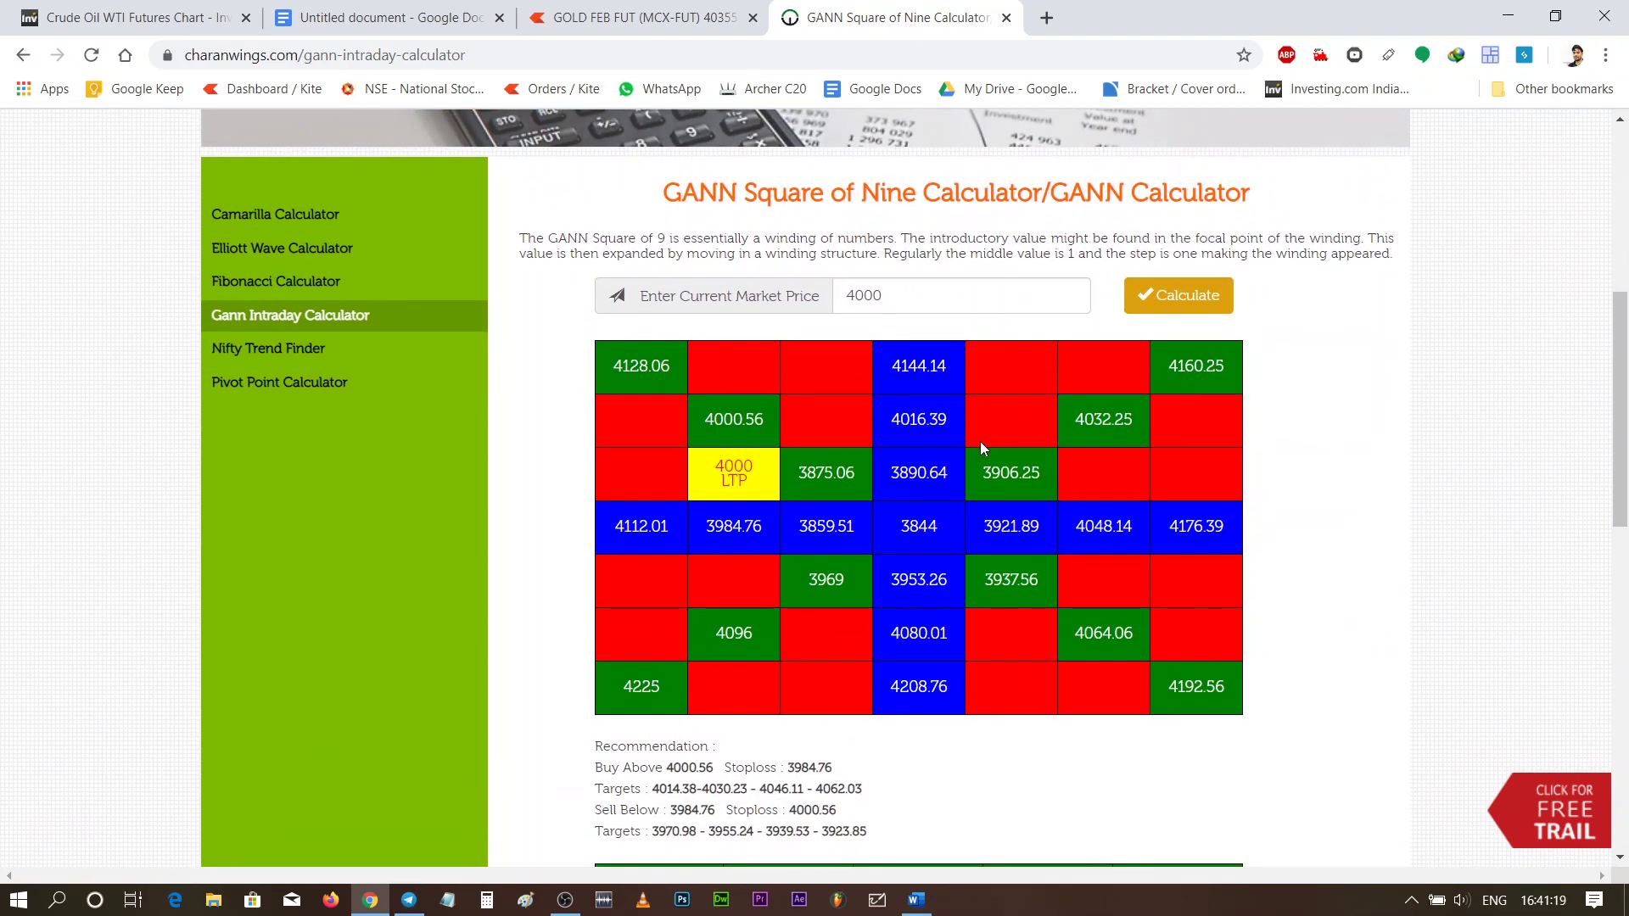
scroll(981, 443, down, 3)
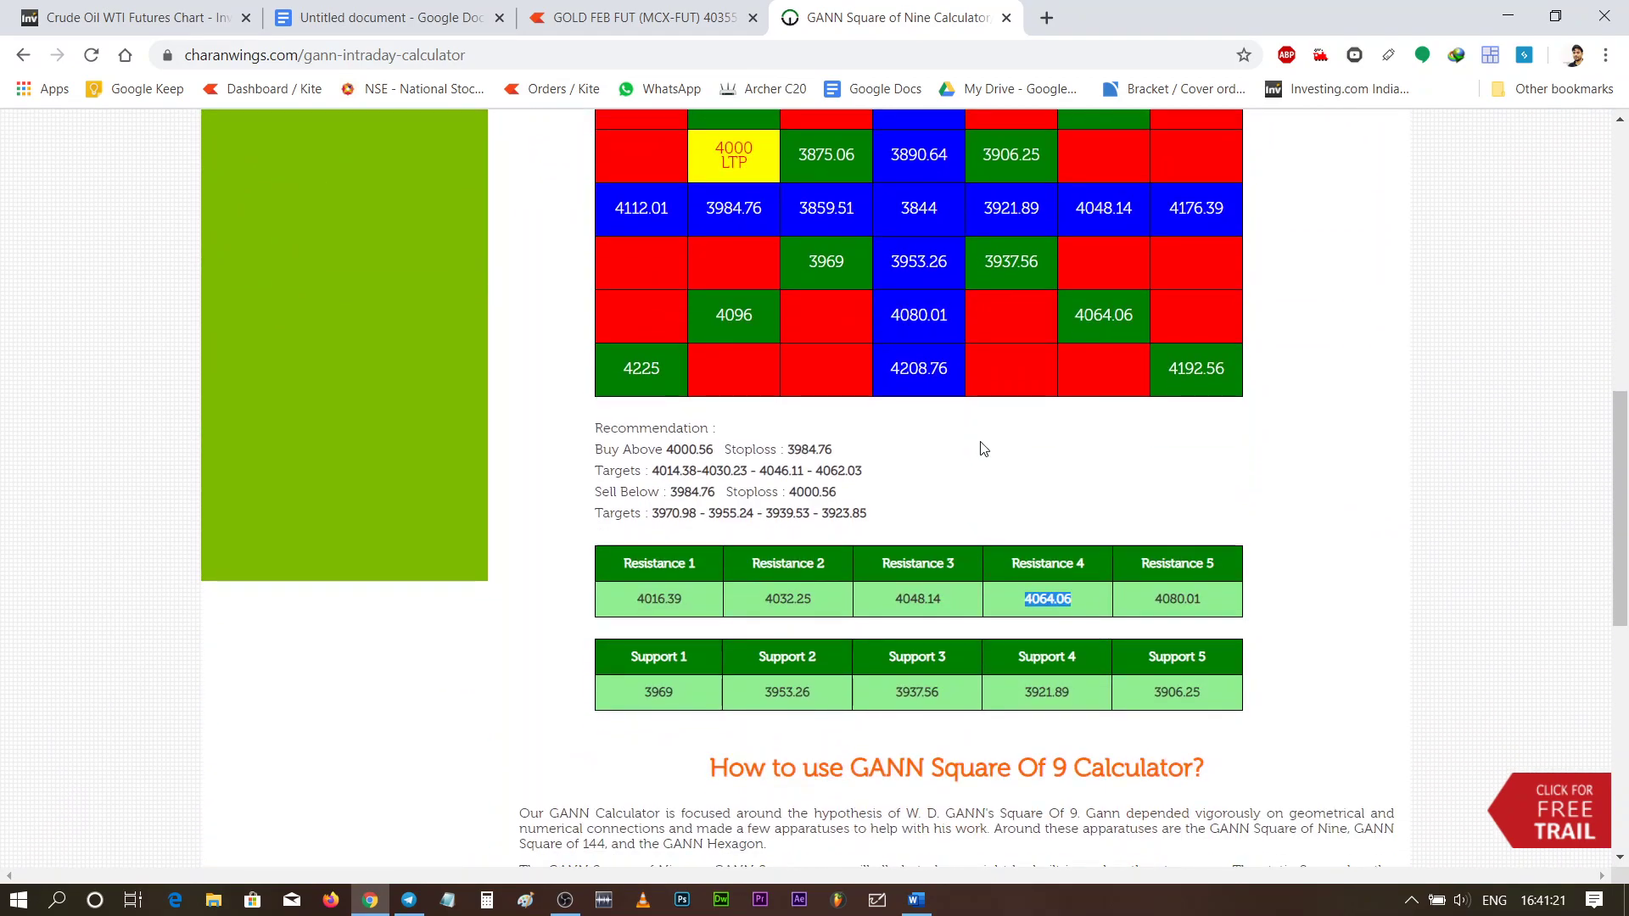
scroll(982, 448, up, 1)
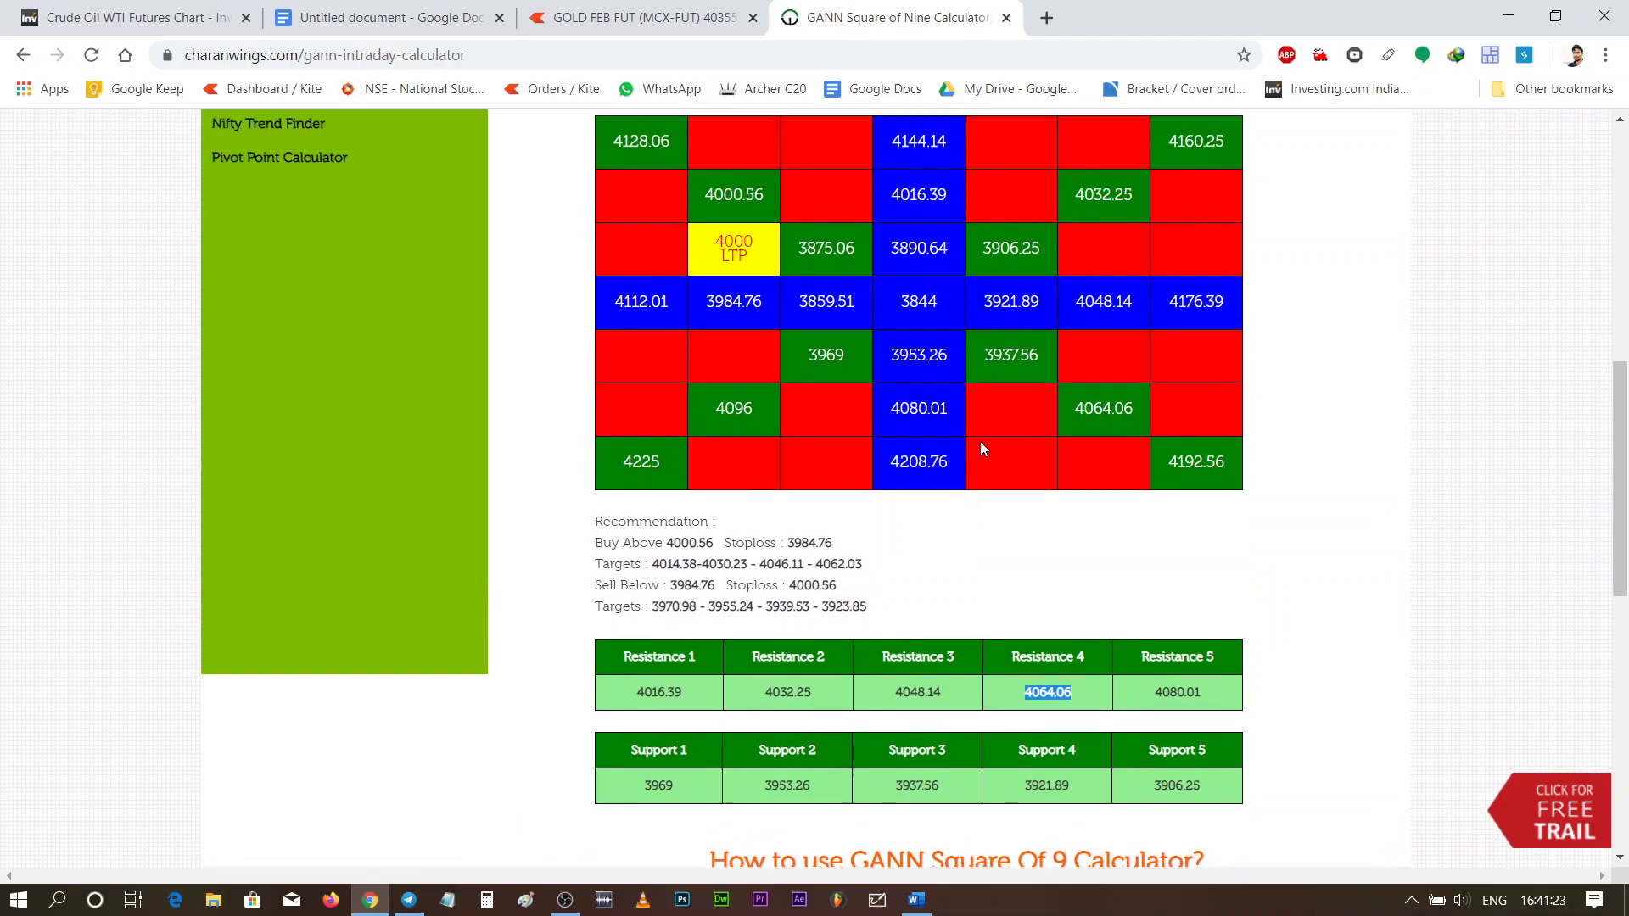
scroll(980, 441, up, 2)
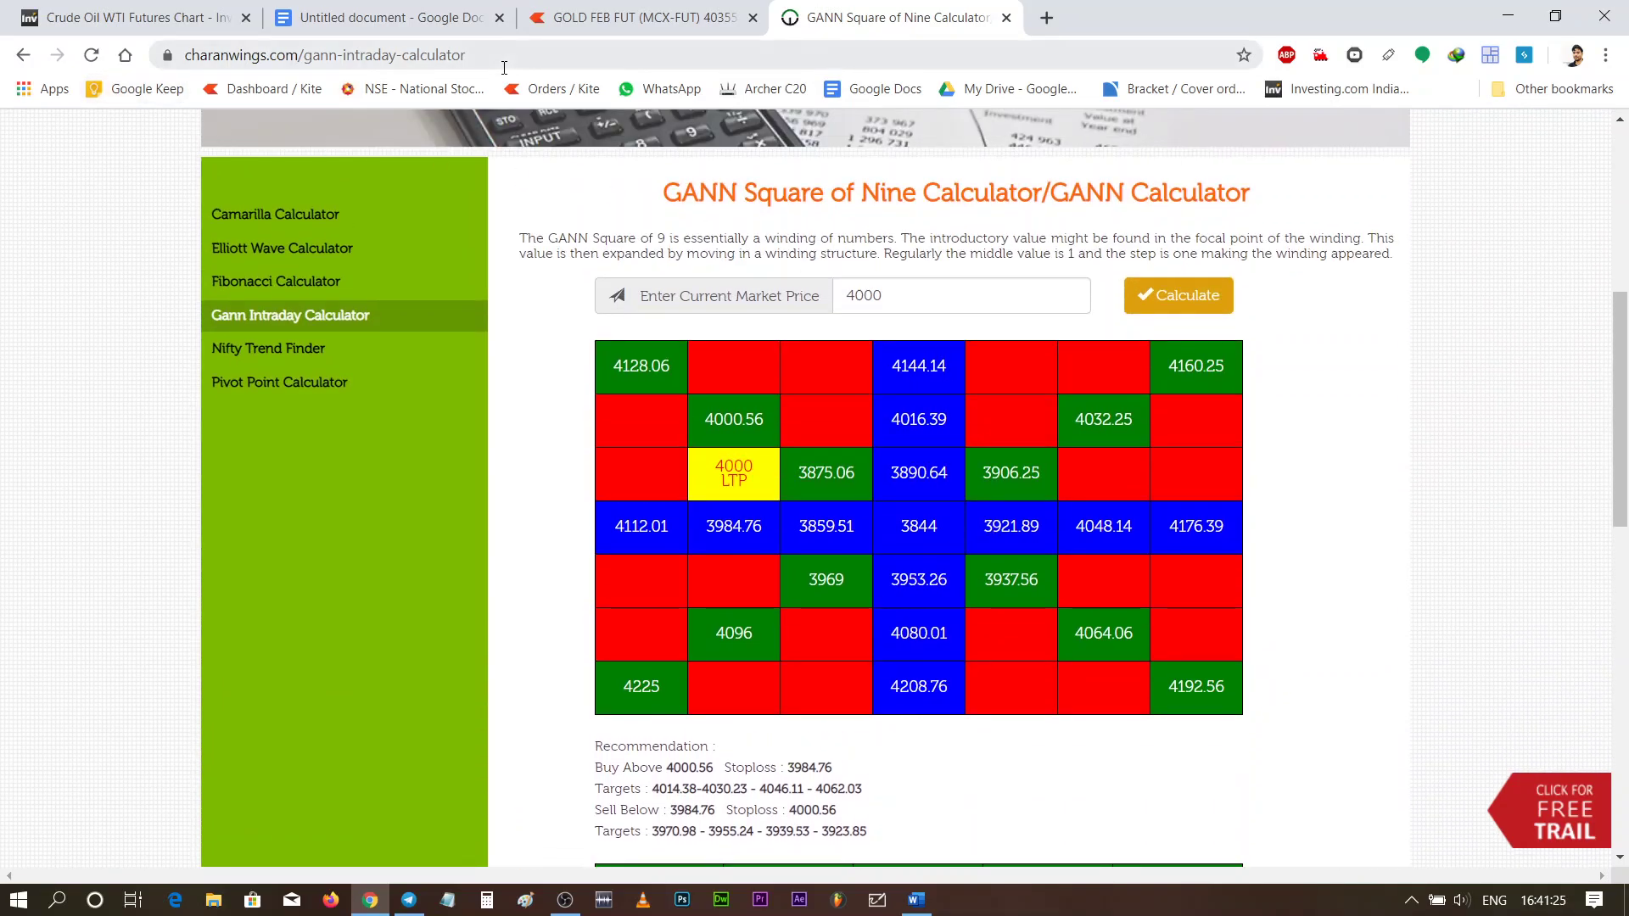
scroll(755, 365, down, 2)
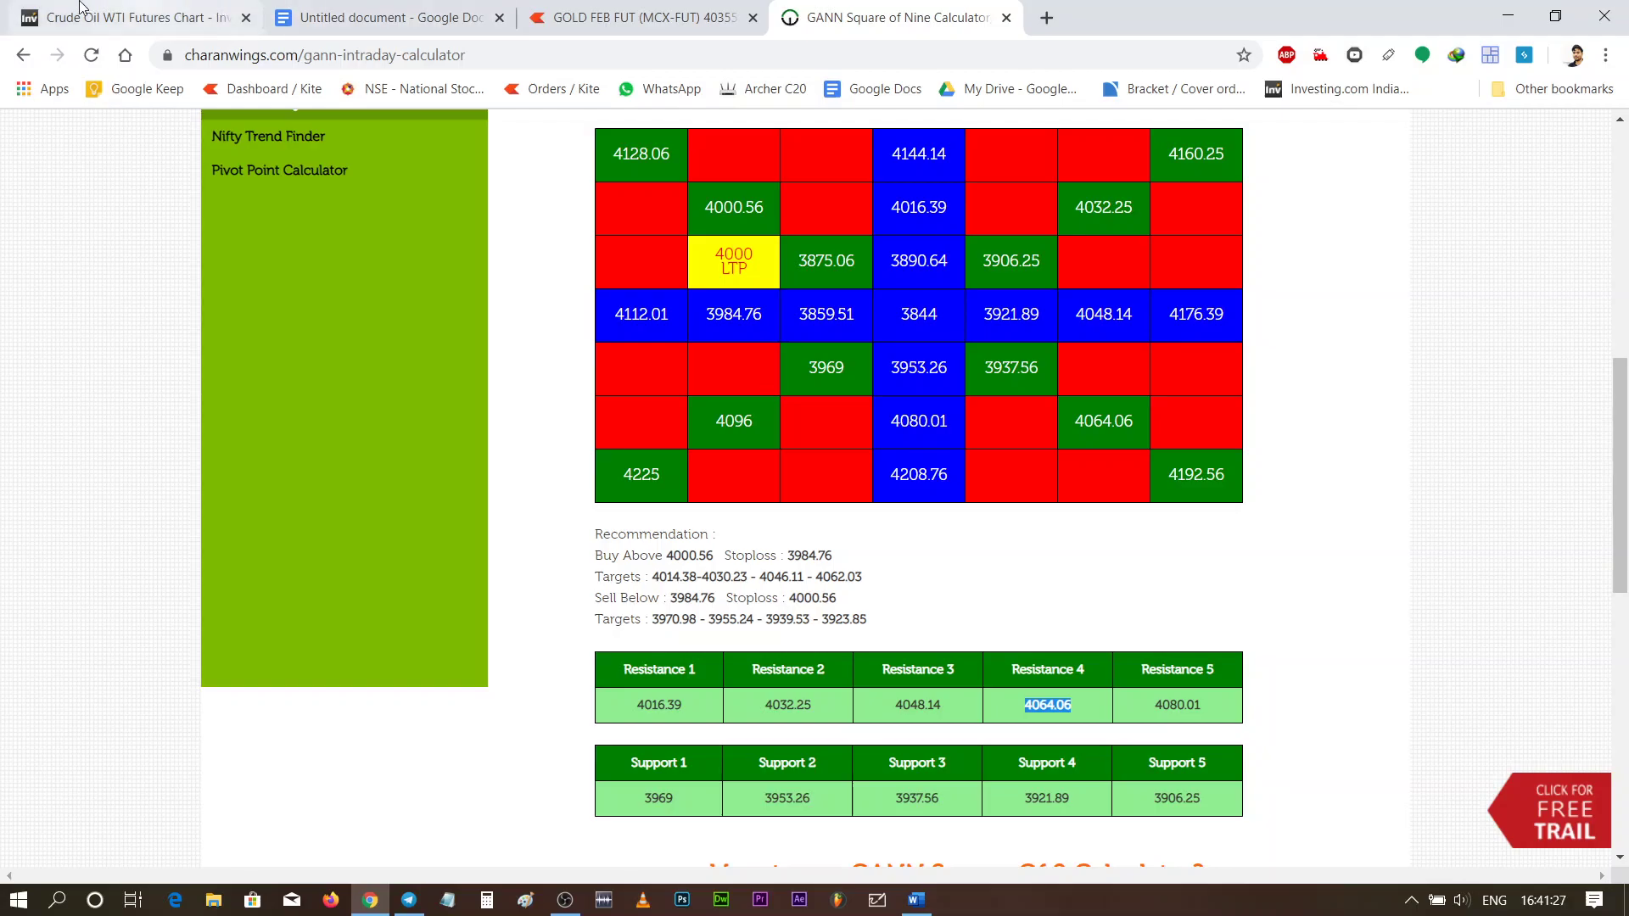
scroll(1088, 451, down, 3)
scroll(1088, 451, up, 4)
scroll(970, 533, down, 3)
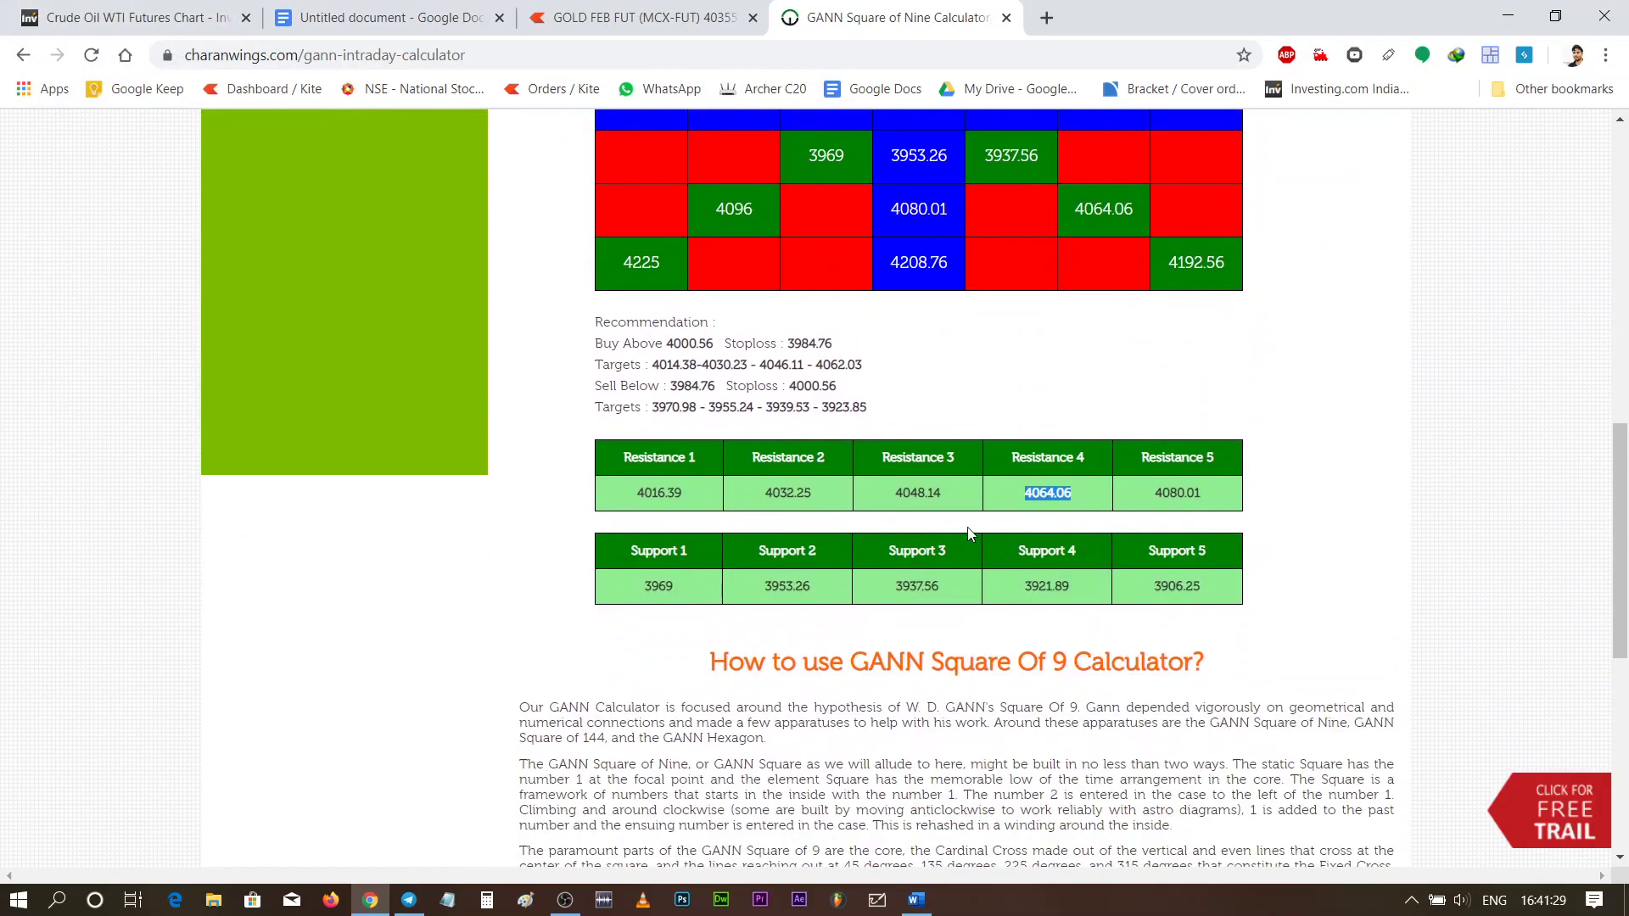
Highlight the five Resistance values, then grid numbers from 4144.14 to 4208.76
drag(648, 494, 1218, 480)
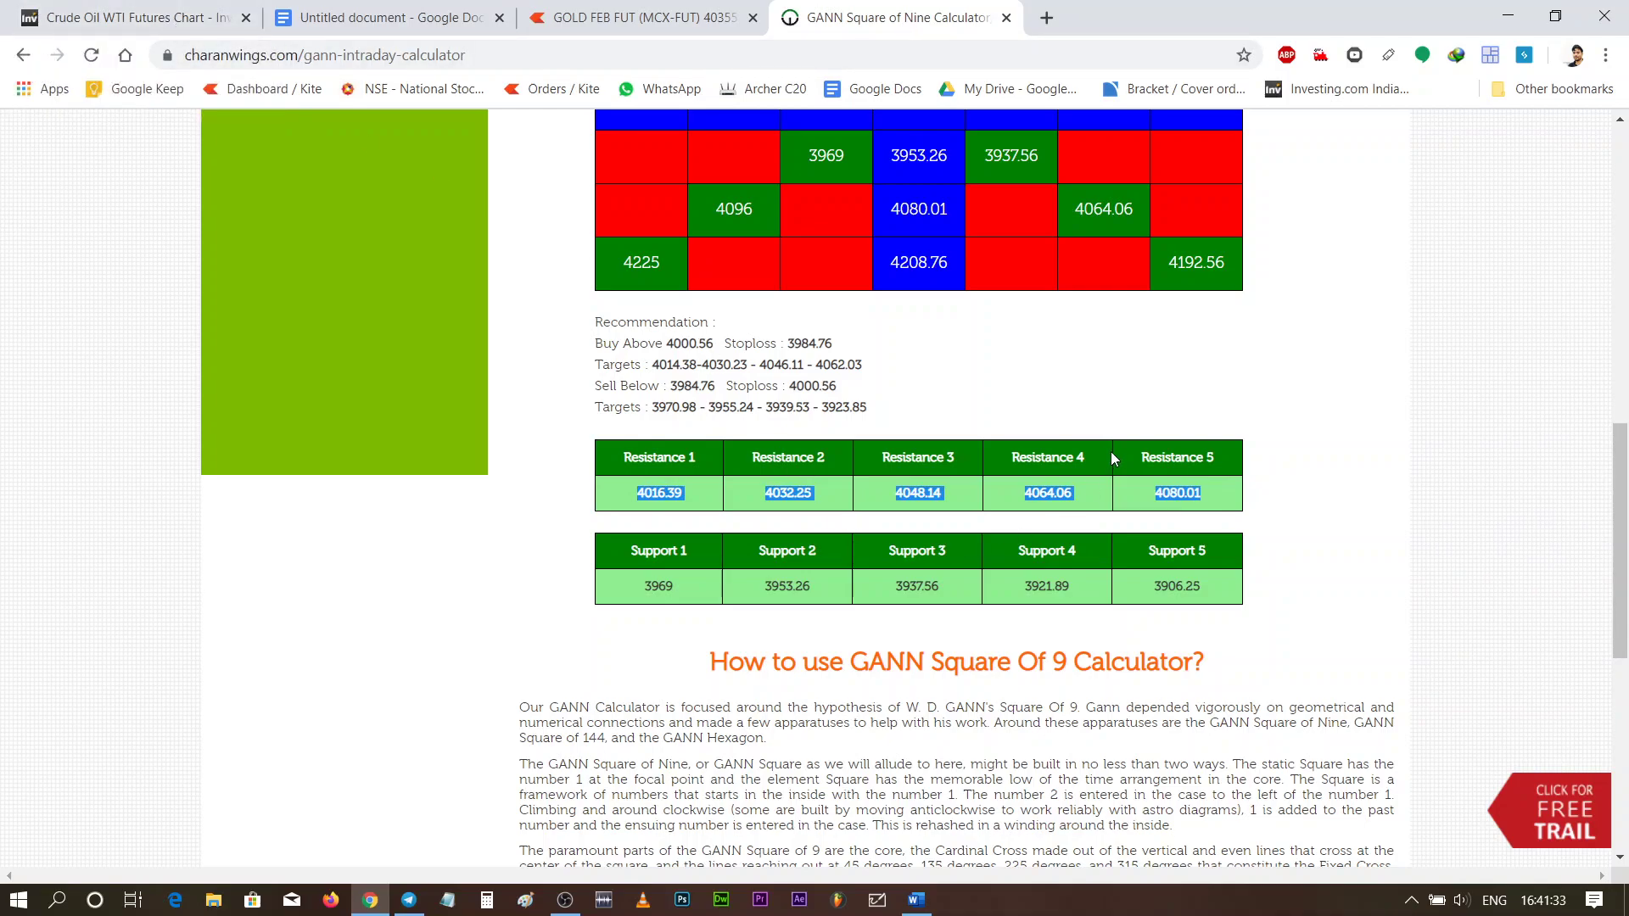
scroll(1199, 542, up, 4)
drag(1200, 542, 888, 434)
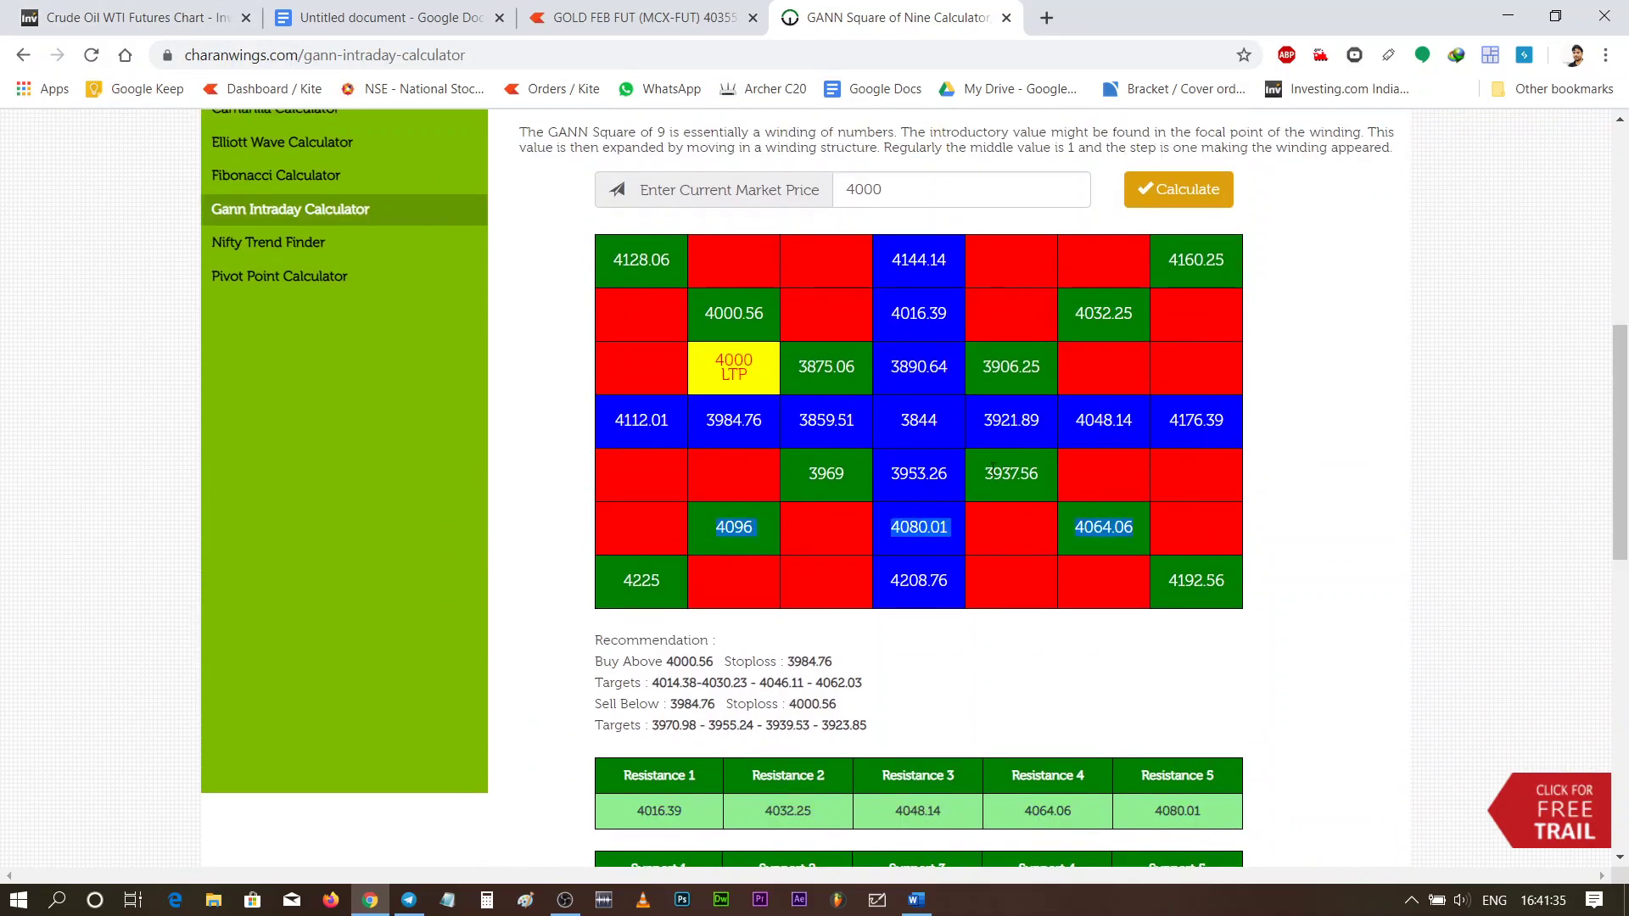
click(888, 434)
drag(890, 267, 953, 581)
click(880, 266)
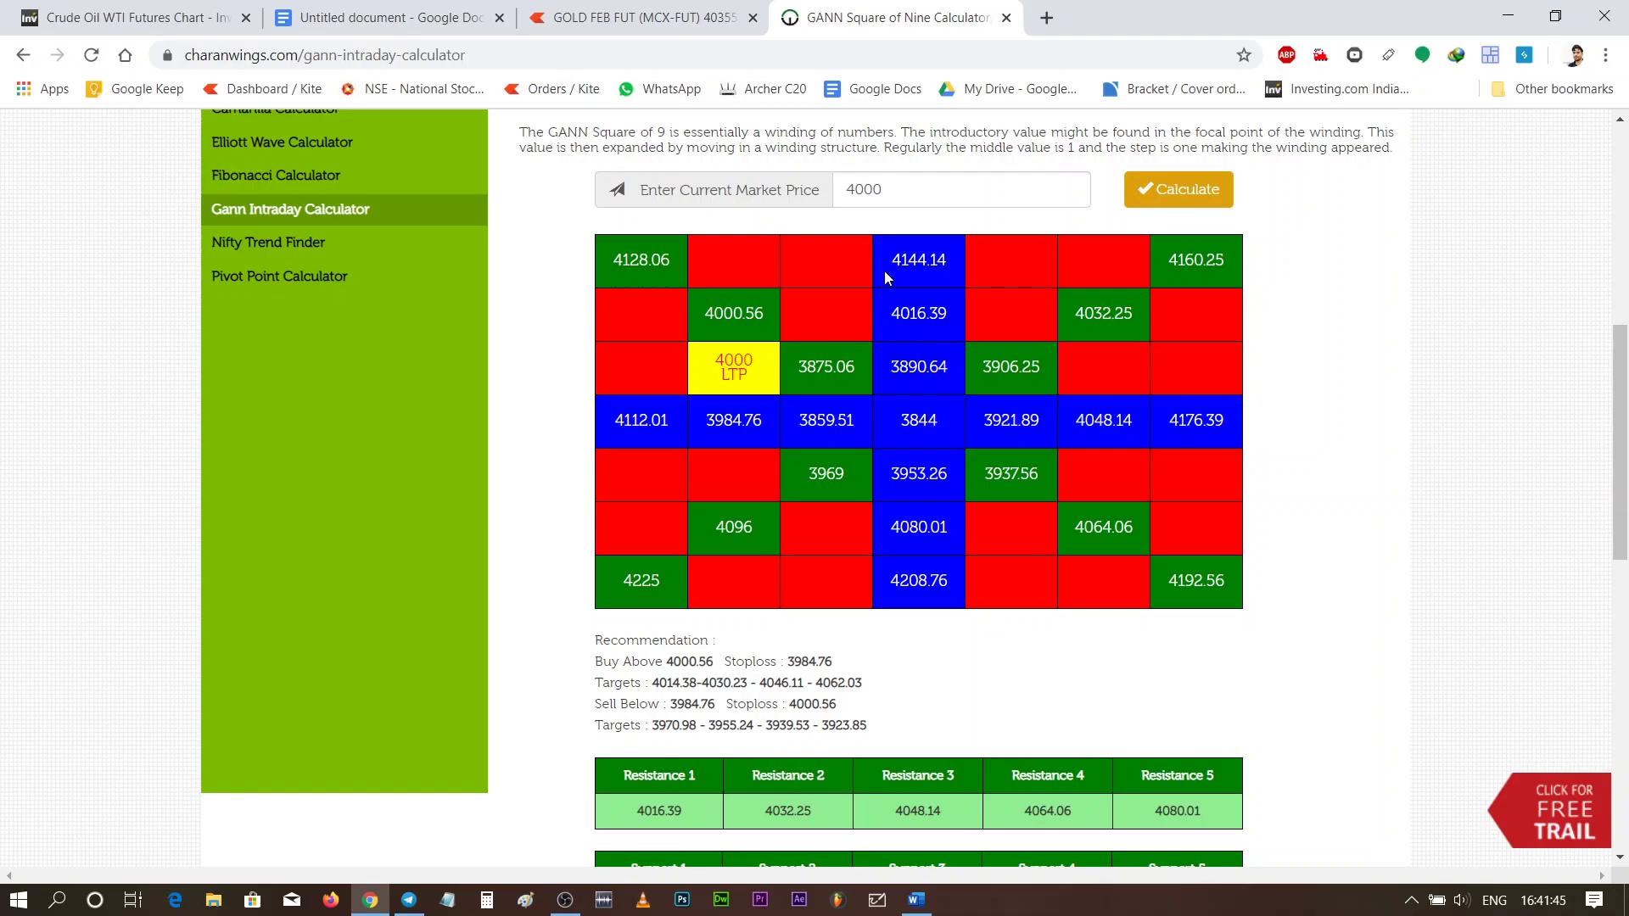
Highlight the Resistance 4016.39–4080.01 and Support 3969–3906.25 tables together
scroll(884, 272, down, 2)
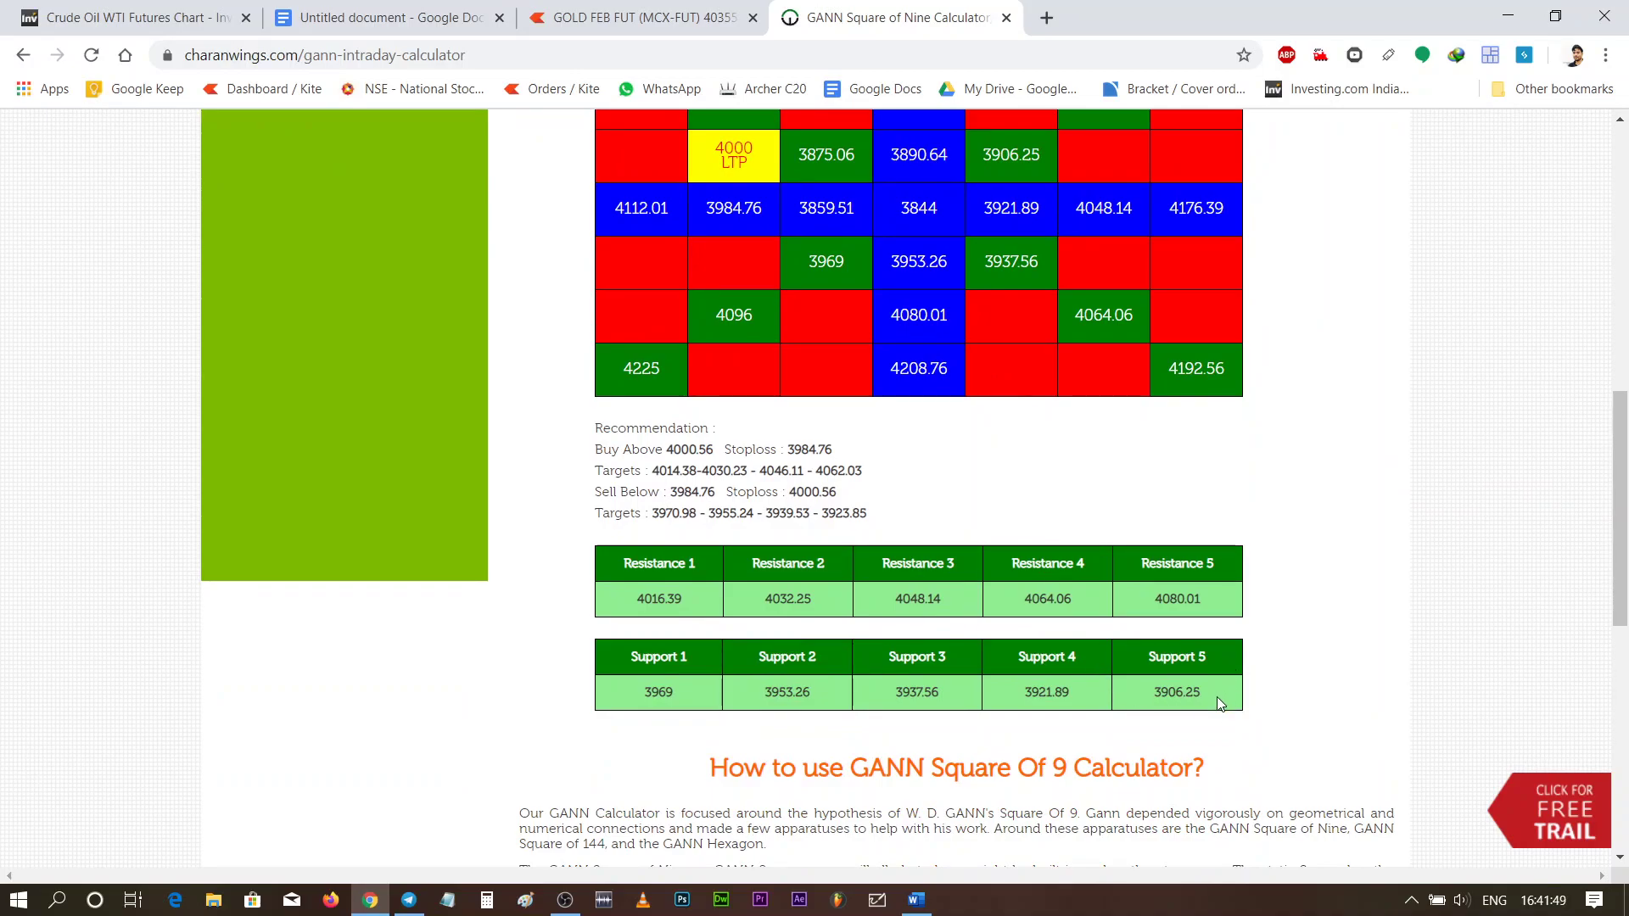
mouse_move(1219, 704)
mouse_down()
mouse_move(640, 602)
mouse_move(1189, 683)
mouse_up()
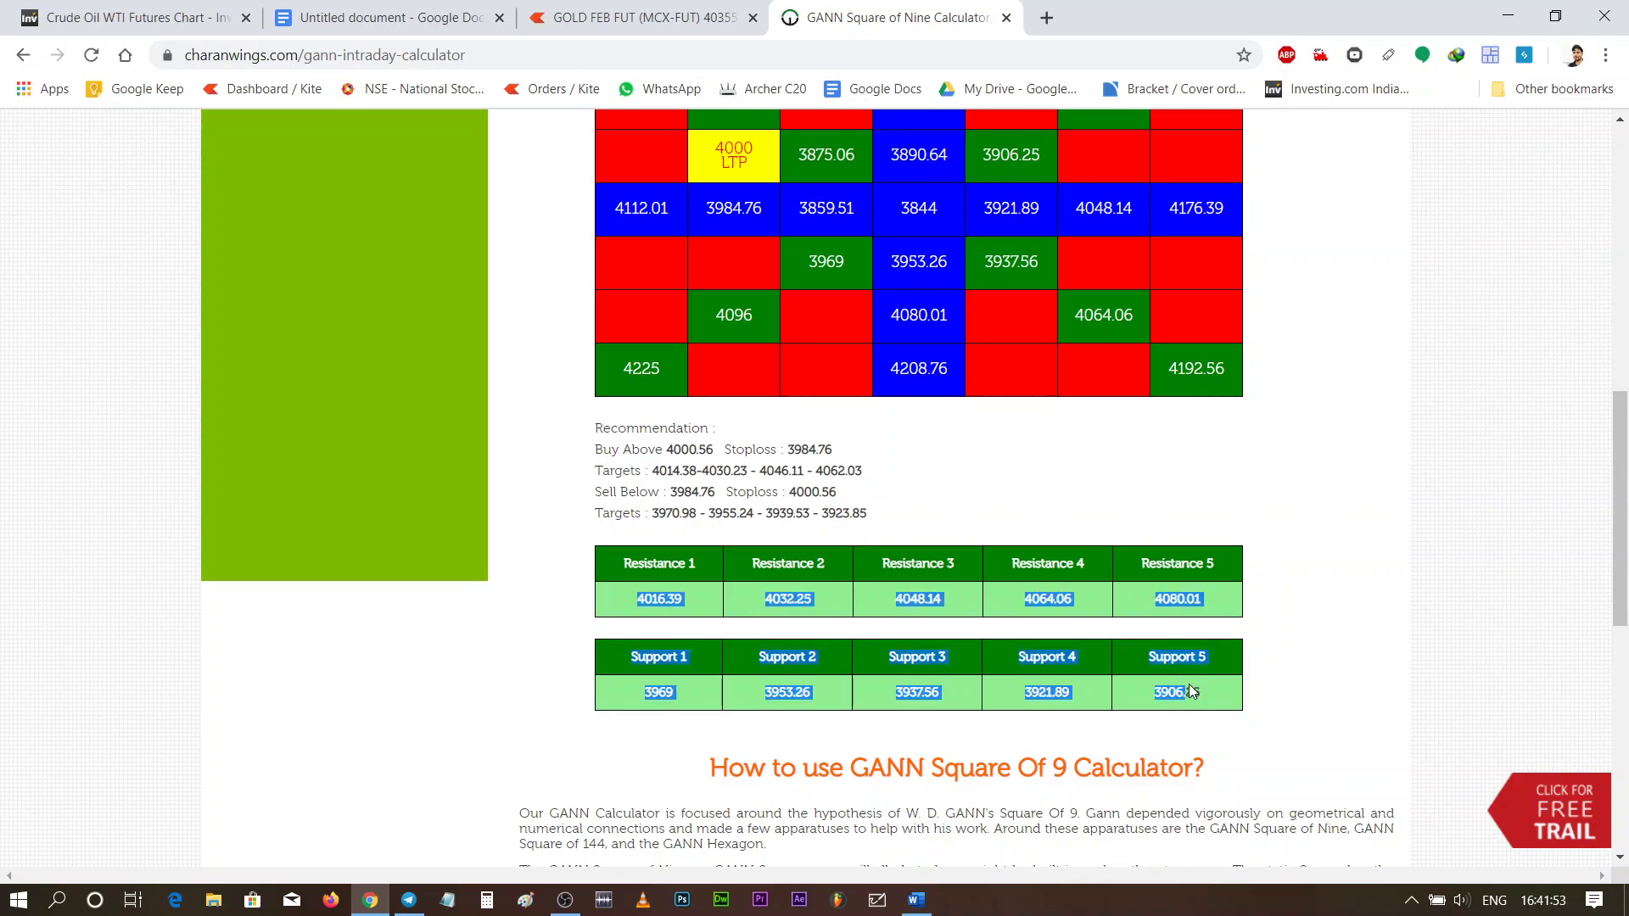
click(1214, 695)
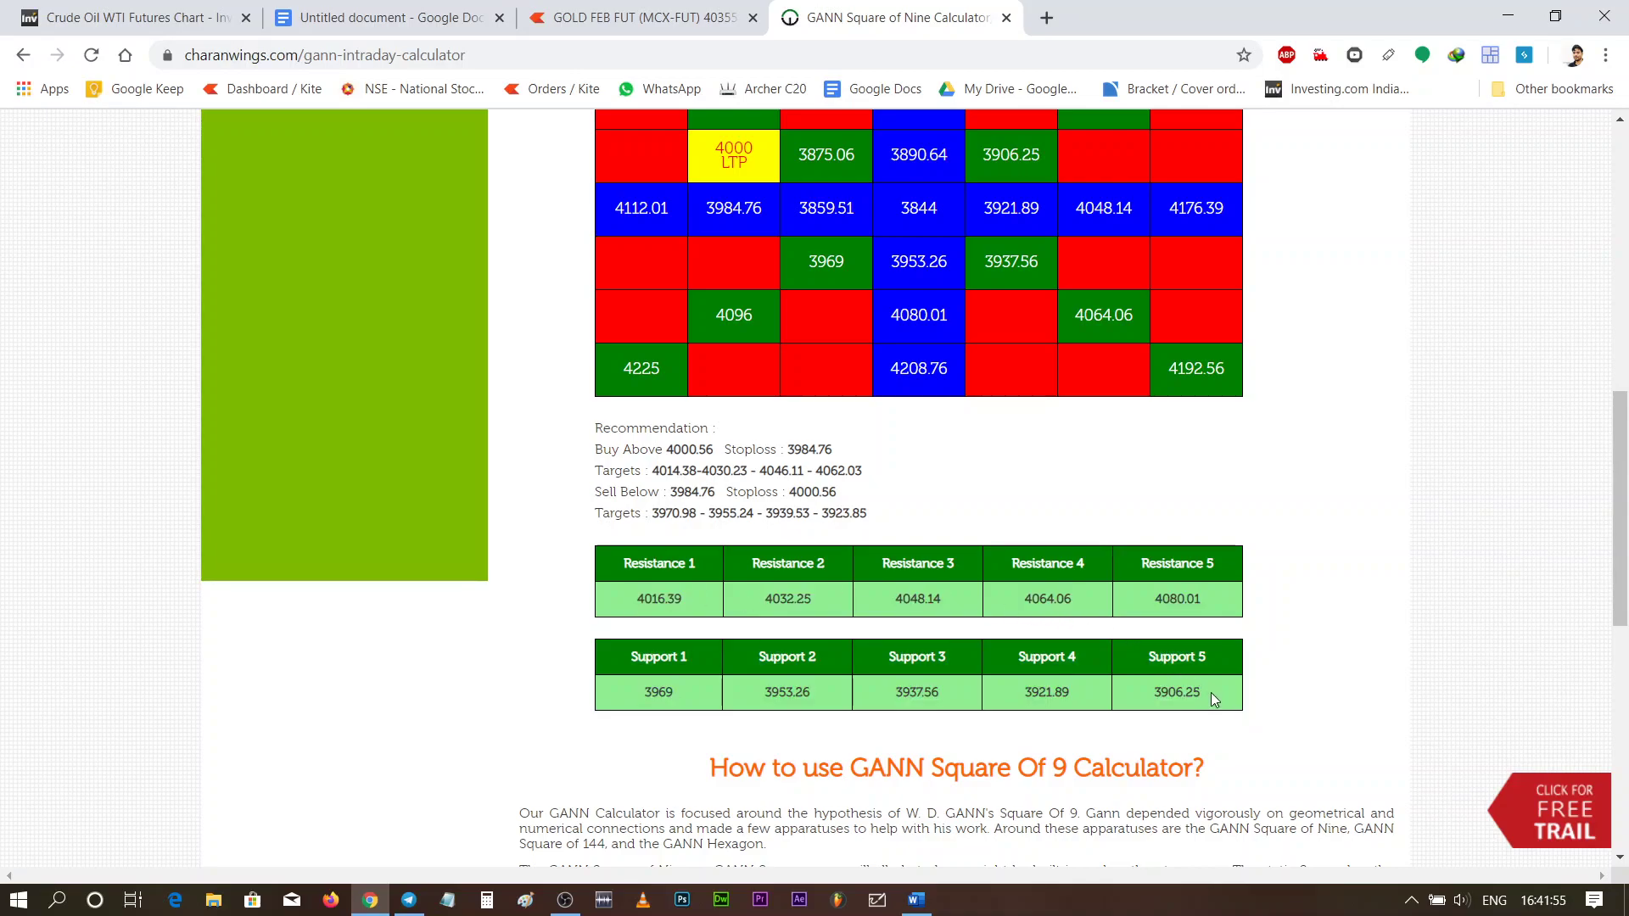
drag(1210, 693, 613, 588)
click(625, 577)
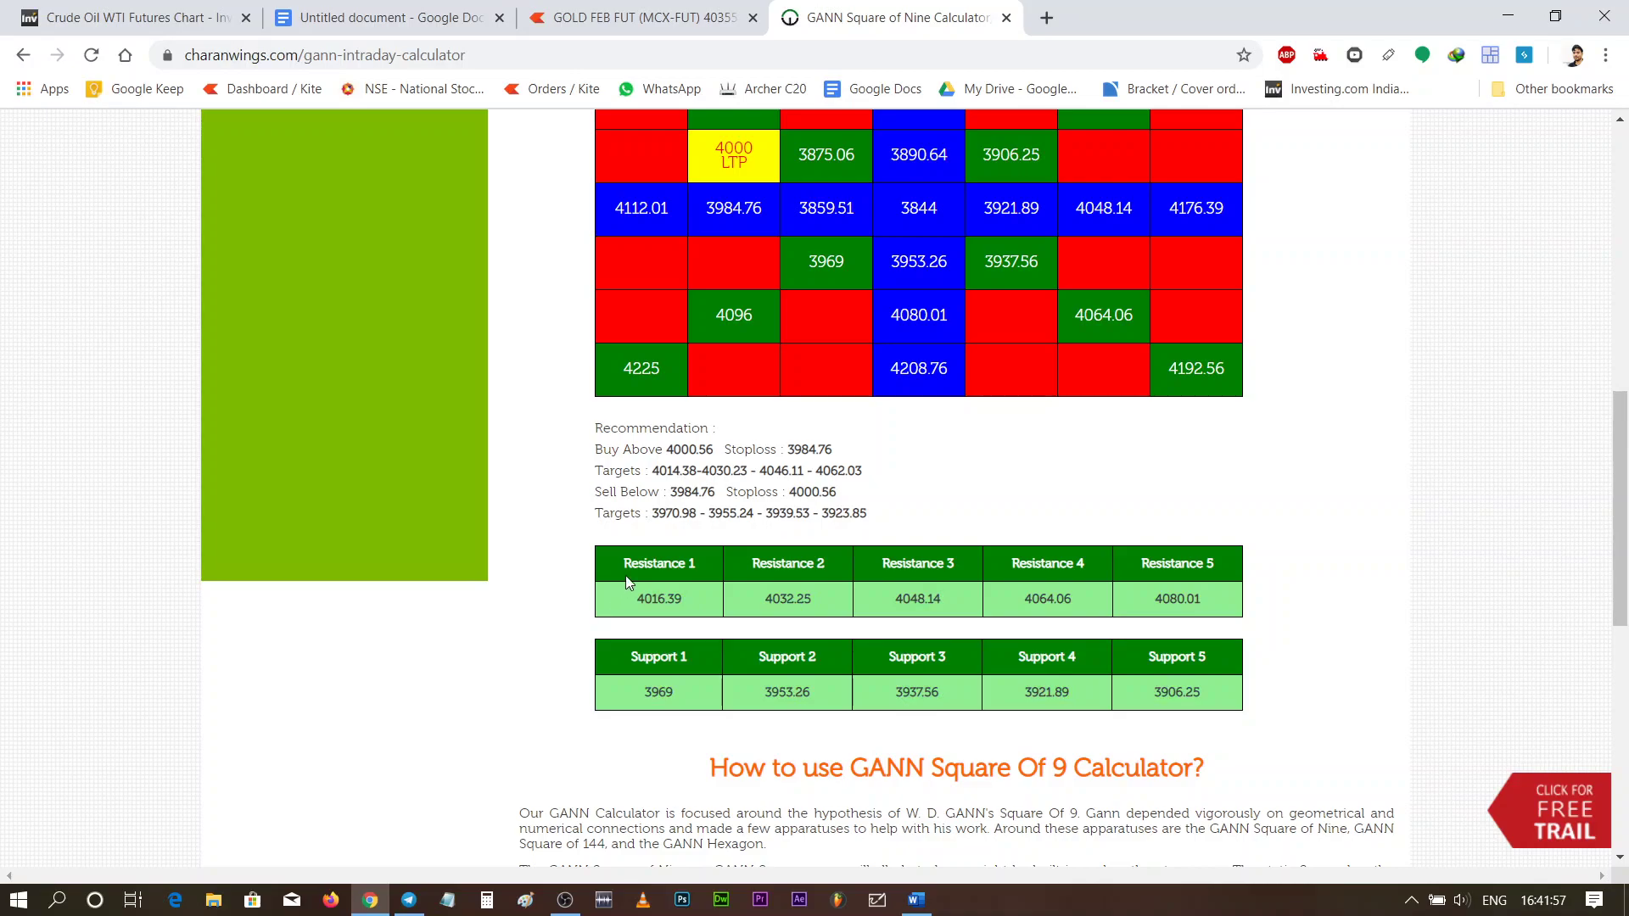